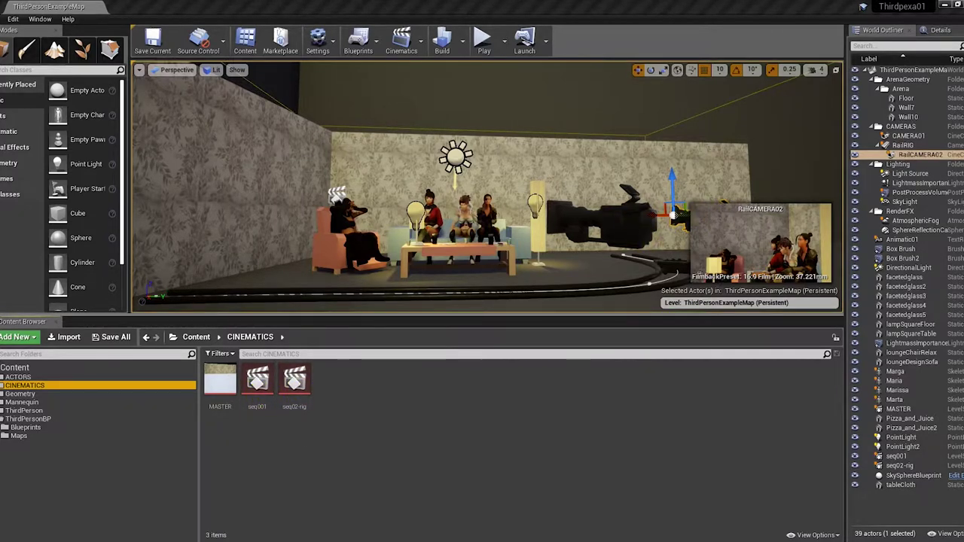
- Compare the CAMERA01 and RailCAMERA02 previews and list the 31 items of the main Content folder
{"action": "left_click", "coordinate": [686, 218]}
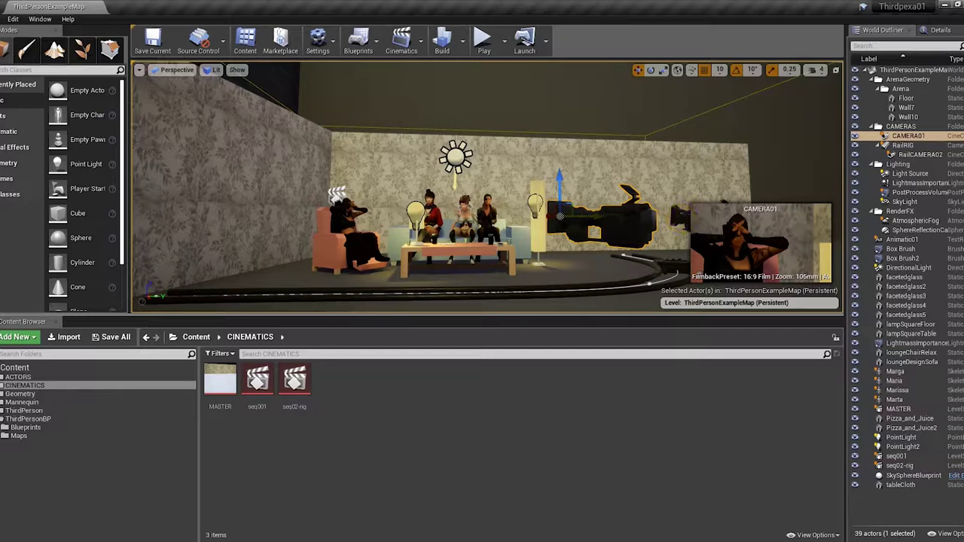
{"action": "left_click", "coordinate": [676, 217]}
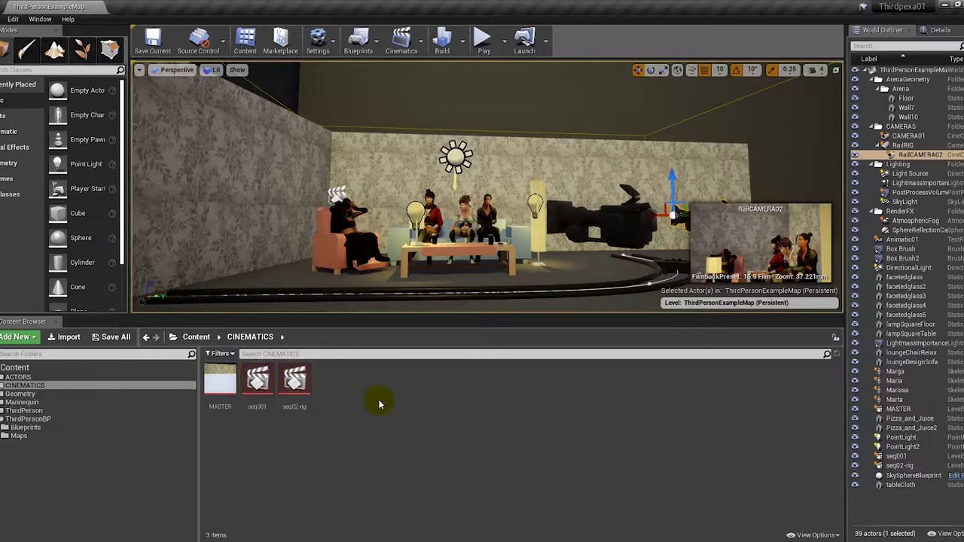
{"action": "left_click", "coordinate": [30, 368]}
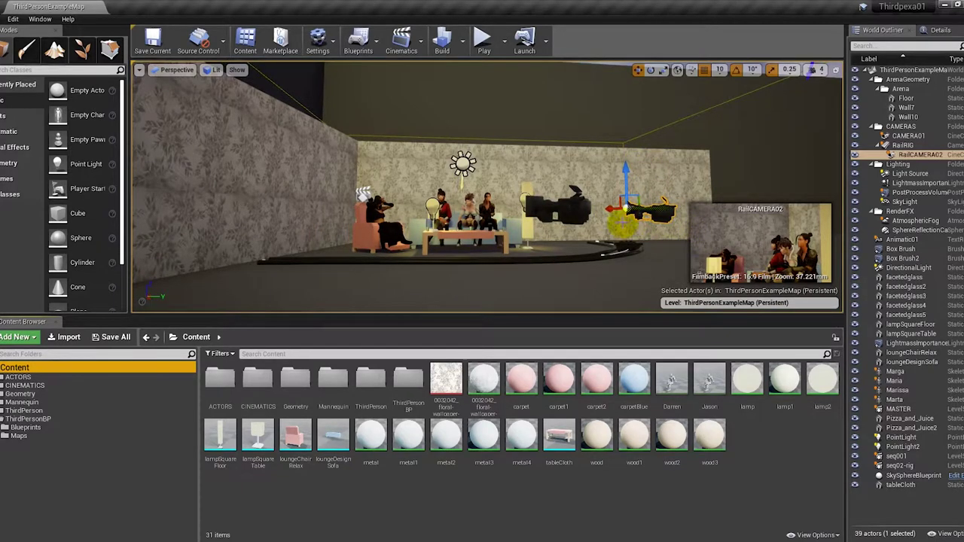
{"action": "left_click", "coordinate": [574, 215]}
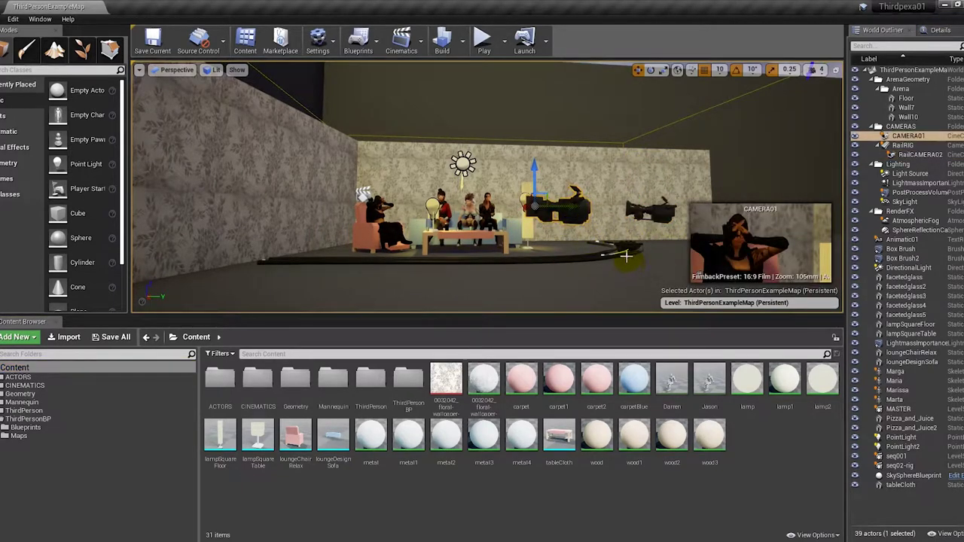
- Filter the Cinematic actor classes by 'camera', try placing a Cine Camera Actor, and select the rail
{"action": "left_click", "coordinate": [654, 206]}
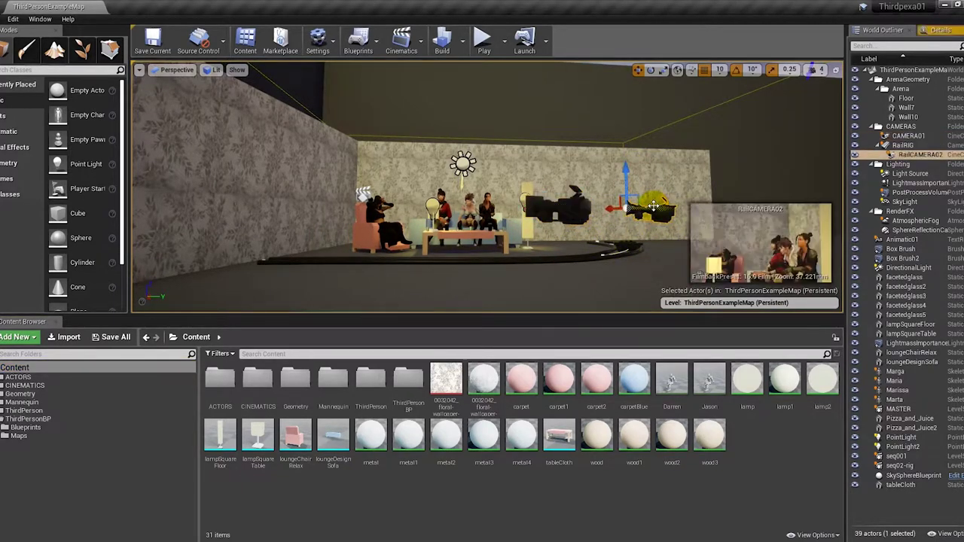
{"action": "left_click", "coordinate": [9, 132]}
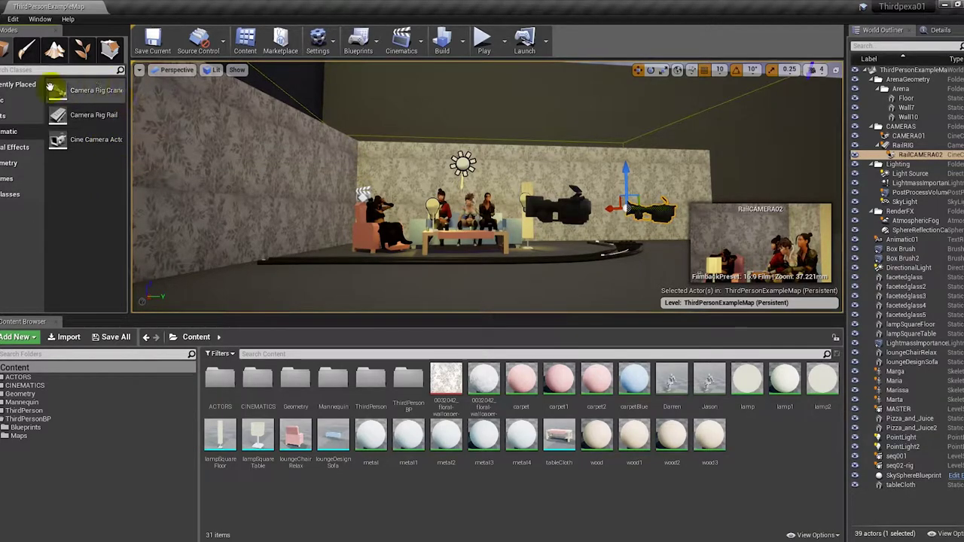
{"action": "left_click", "coordinate": [65, 70]}
{"action": "type", "text": "camera"}
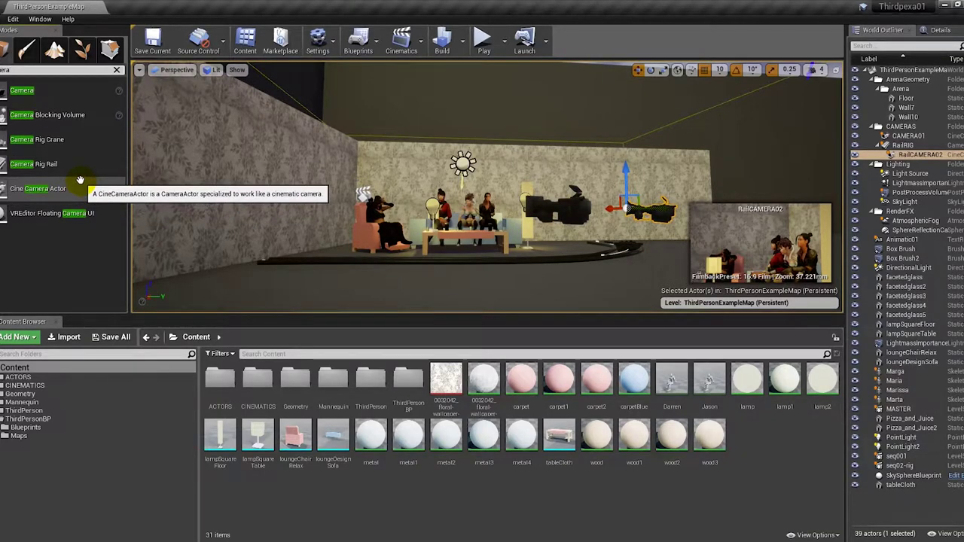
{"action": "left_click_drag", "start_coordinate": [80, 180], "coordinate": [423, 296]}
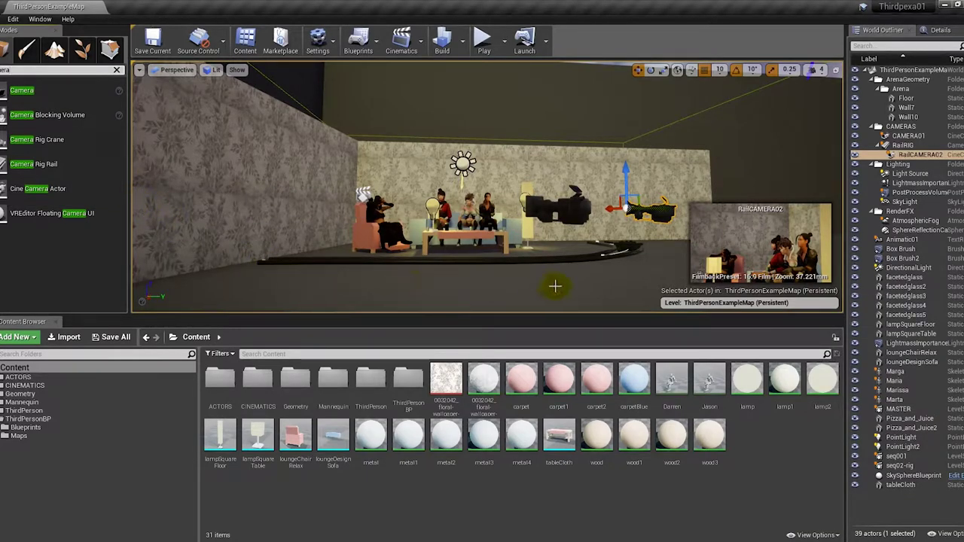
{"action": "left_click", "coordinate": [609, 257]}
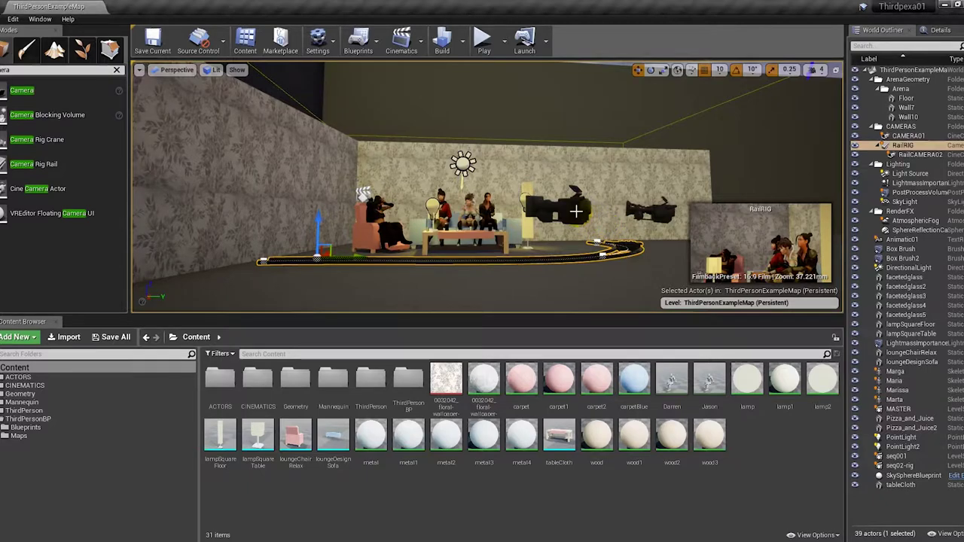
- Show CAMERA01's Details (105mm Prime lens, 16:9 Film) and split the editor into four viewports
{"action": "left_click", "coordinate": [654, 210]}
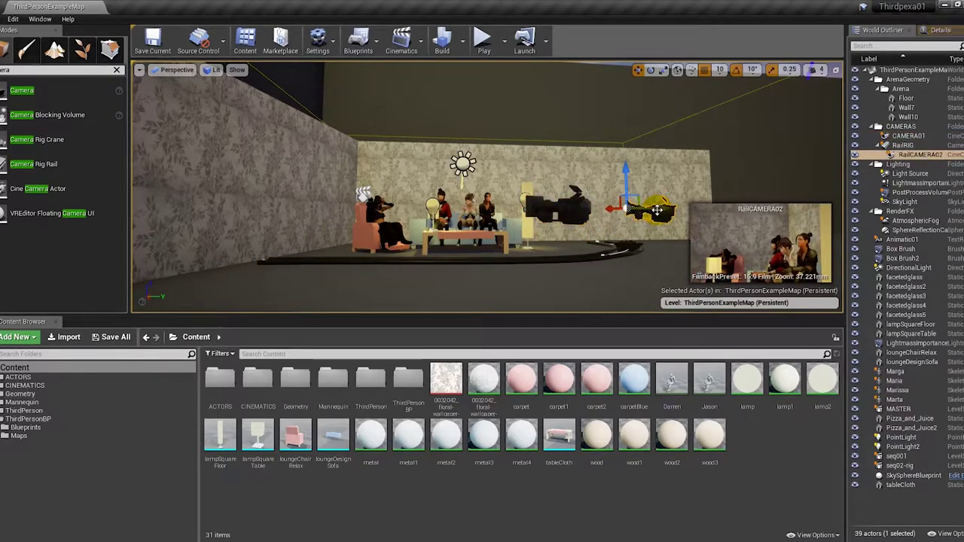
{"action": "left_click", "coordinate": [572, 210]}
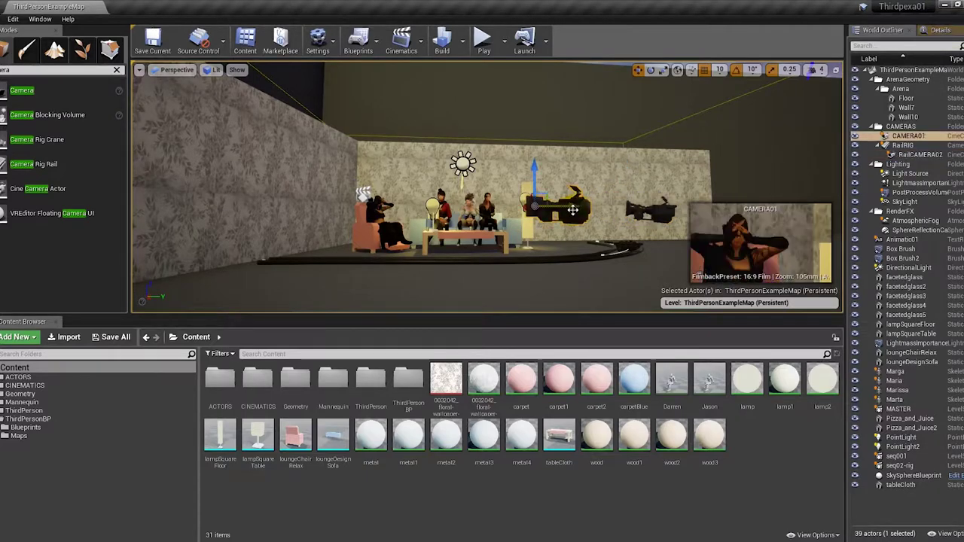
{"action": "left_click", "coordinate": [938, 30]}
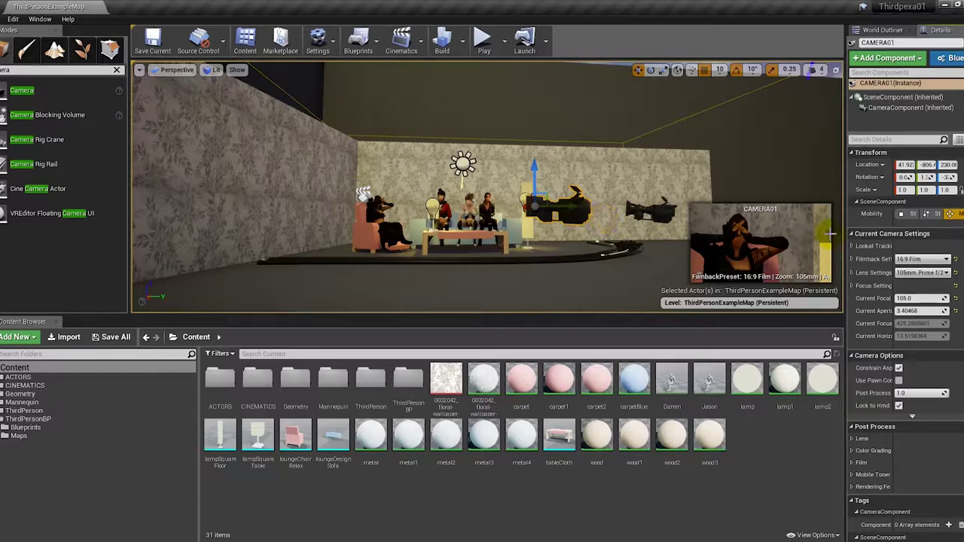
{"action": "left_click", "coordinate": [836, 72]}
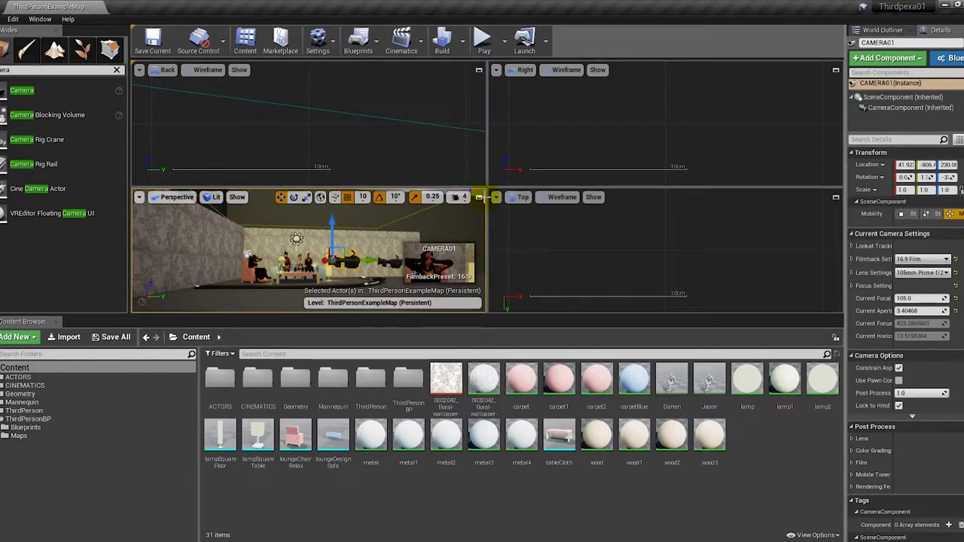
- Return to a single perspective view, then switch the viewport layout to Two Panes
{"action": "left_click", "coordinate": [470, 218]}
{"action": "left_click", "coordinate": [478, 197]}
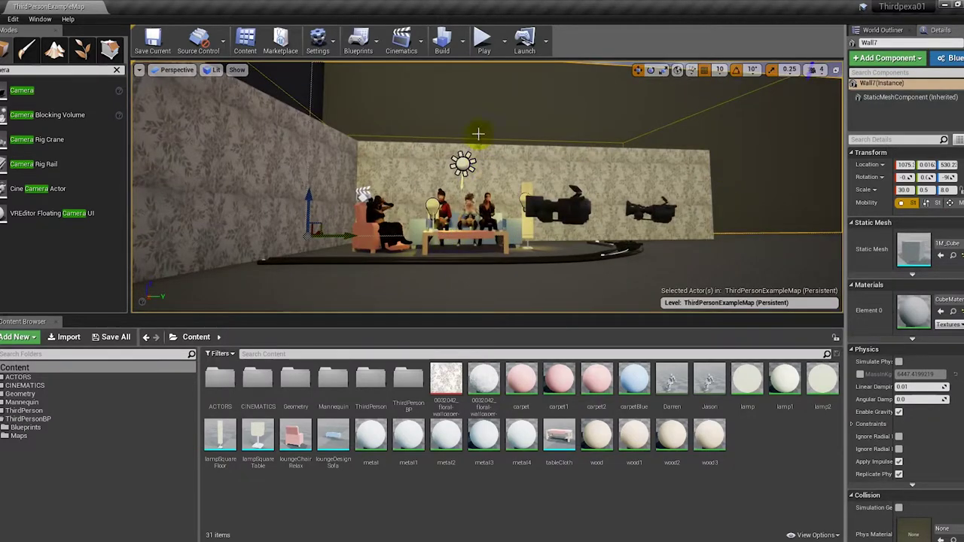
{"action": "left_click", "coordinate": [560, 135]}
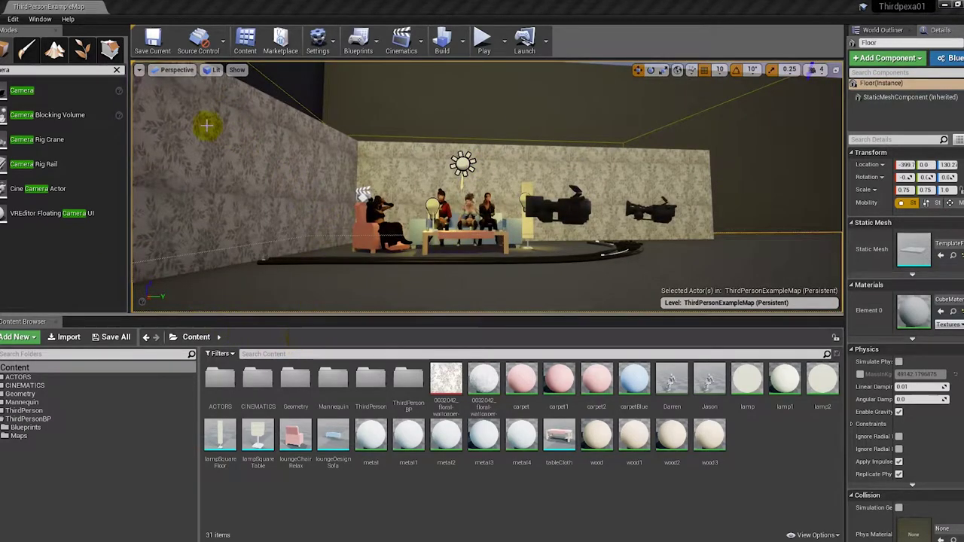
{"action": "left_click", "coordinate": [142, 71]}
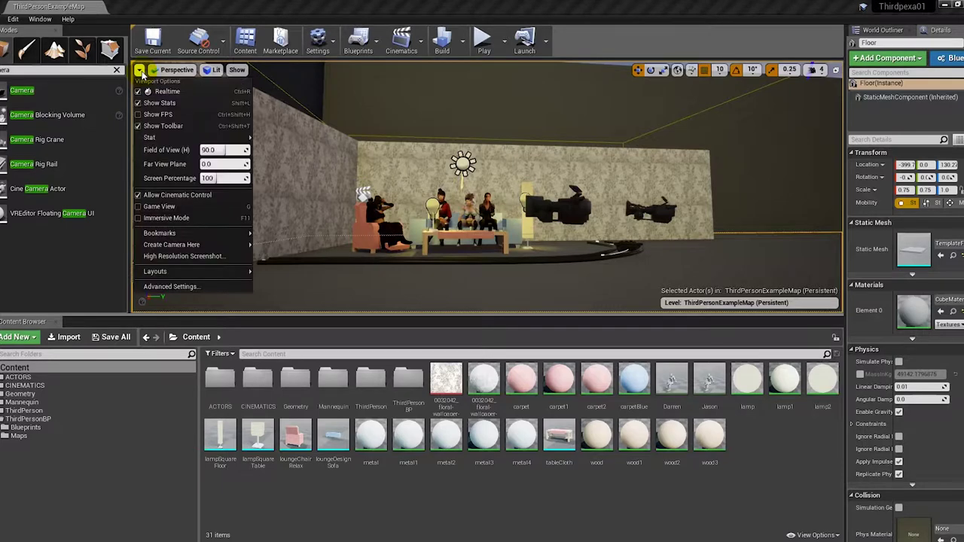
{"action": "mouse_move", "coordinate": [229, 275]}
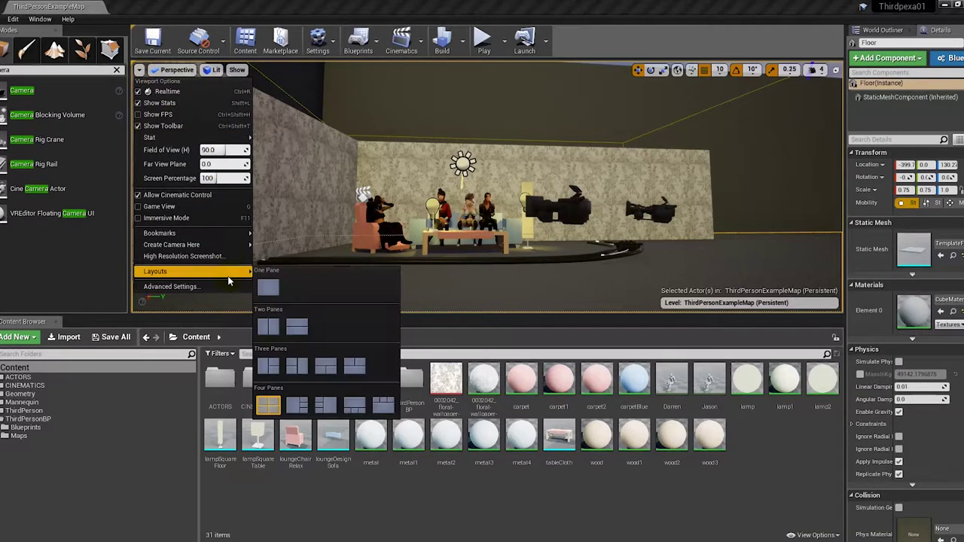
{"action": "left_click", "coordinate": [269, 328]}
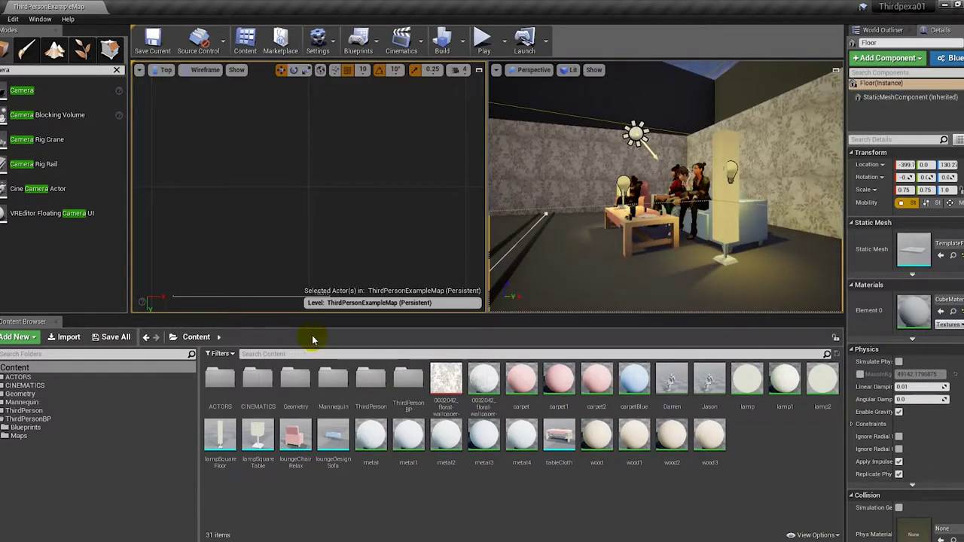
- Make the left pane Perspective and the right pane a wider Cinematic Viewport
{"action": "left_click", "coordinate": [185, 116]}
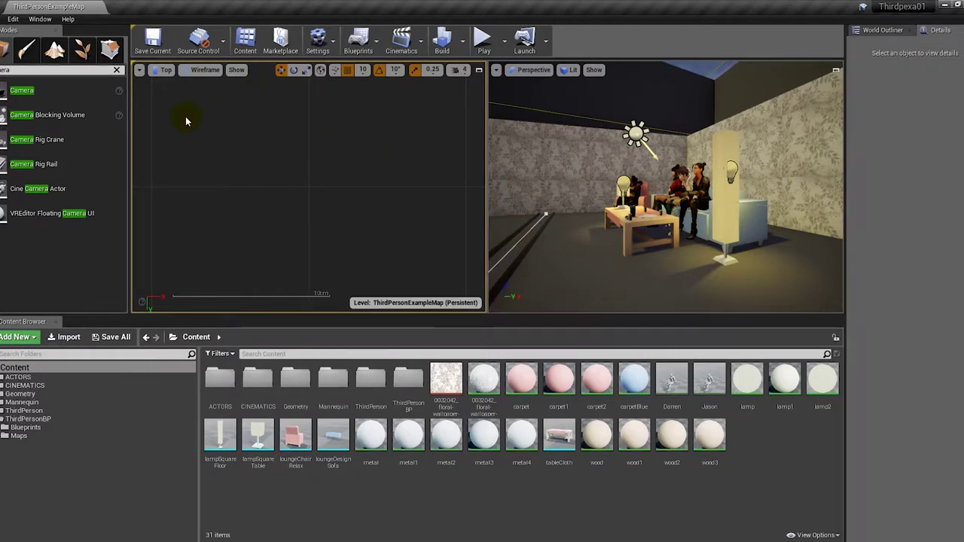
{"action": "left_click", "coordinate": [167, 69]}
{"action": "left_click", "coordinate": [165, 82]}
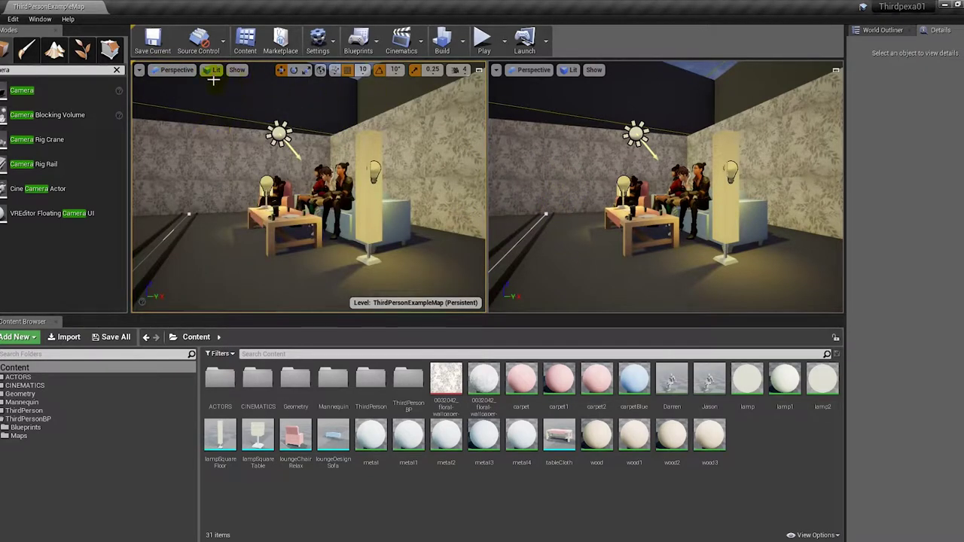
{"action": "left_click", "coordinate": [187, 73]}
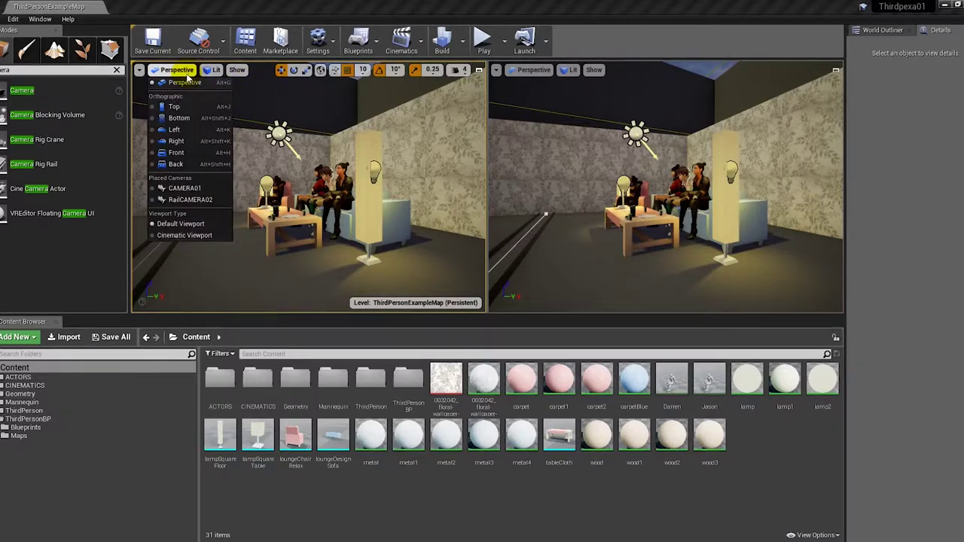
{"action": "left_click", "coordinate": [534, 69]}
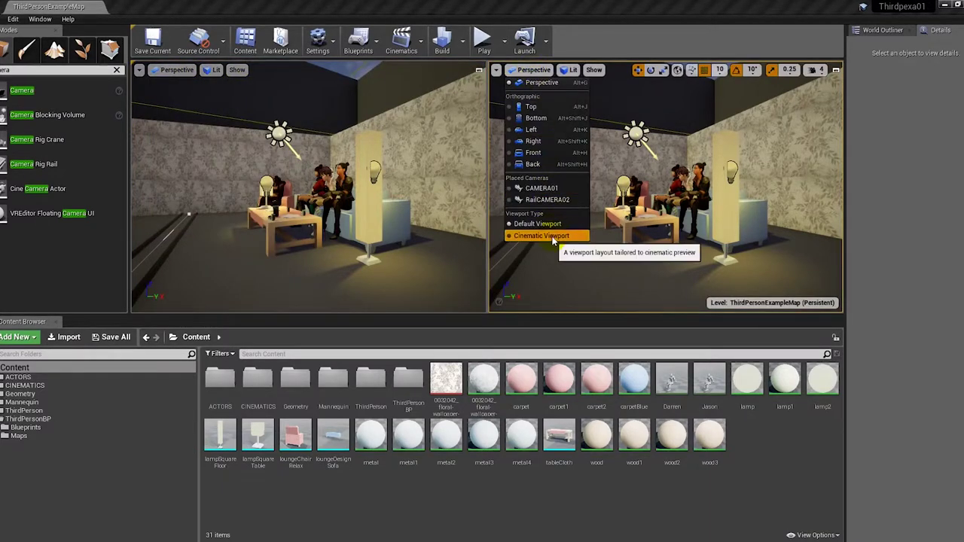
{"action": "left_click", "coordinate": [554, 236]}
{"action": "left_click_drag", "start_coordinate": [489, 259], "coordinate": [400, 243]}
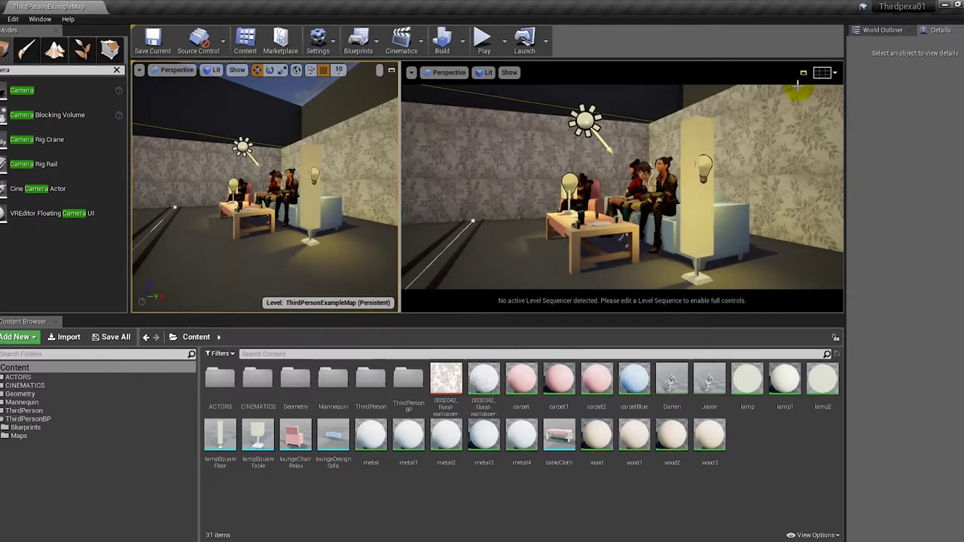
- Overlay a Grid (3x3) and Action Safe frame in the cinematic view, then move the left view toward the sofa
{"action": "left_click", "coordinate": [823, 73]}
{"action": "left_click", "coordinate": [791, 153]}
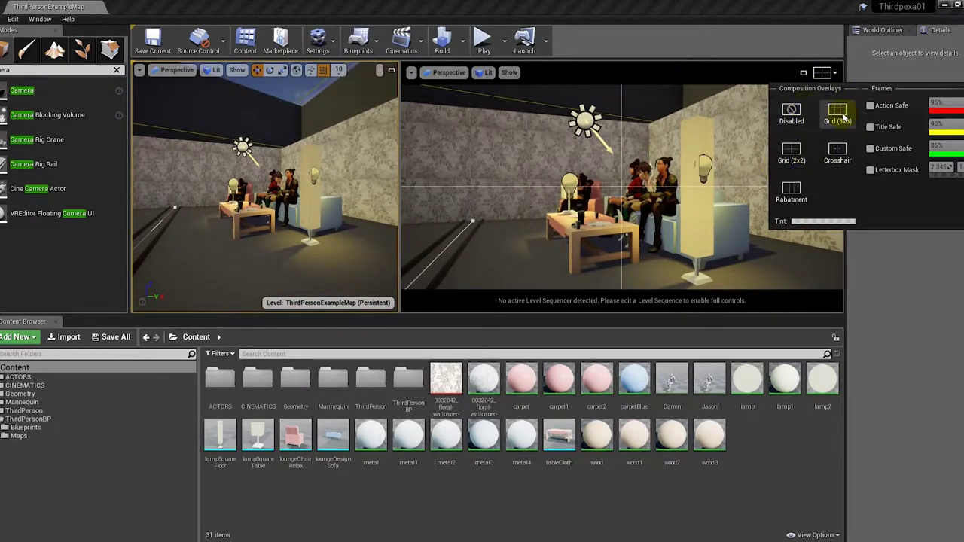
{"action": "left_click", "coordinate": [841, 117]}
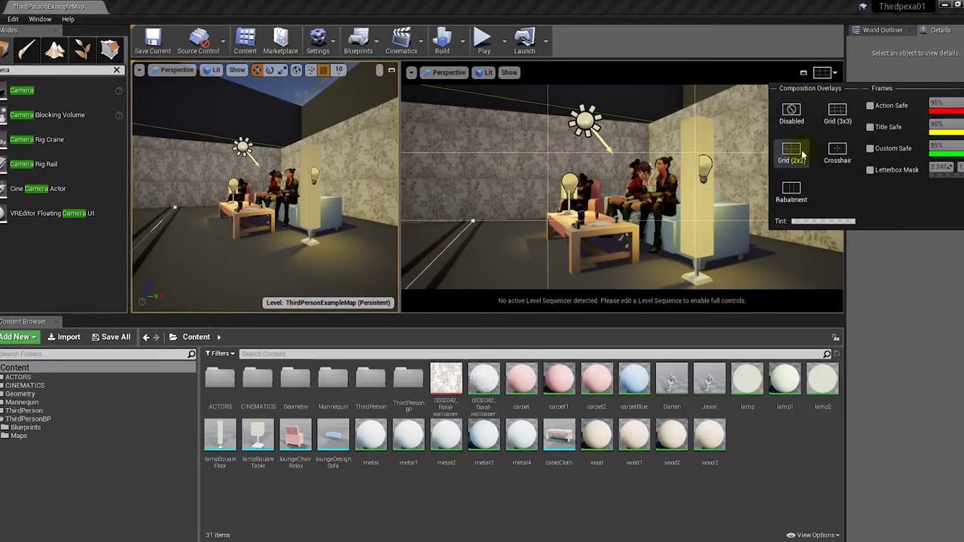
{"action": "left_click", "coordinate": [870, 106]}
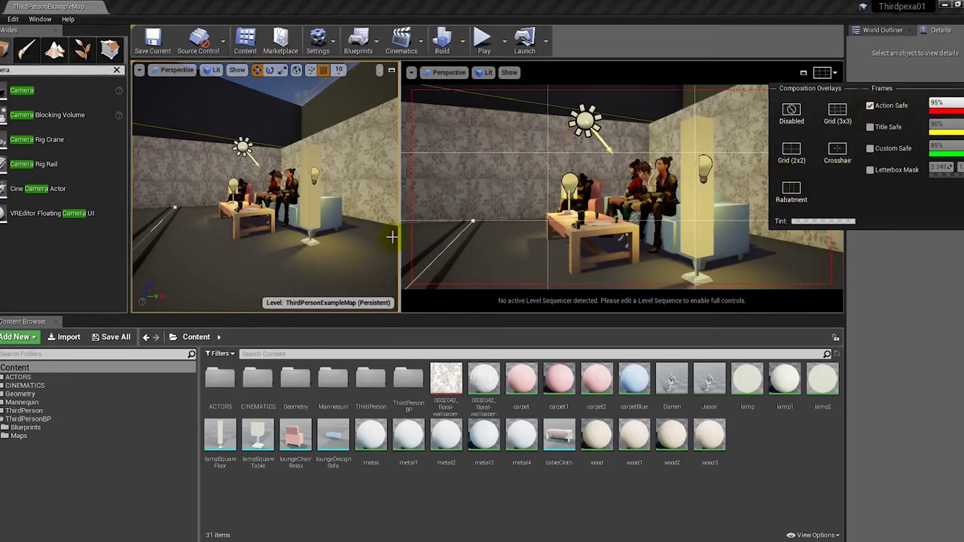
{"action": "left_click", "coordinate": [326, 224]}
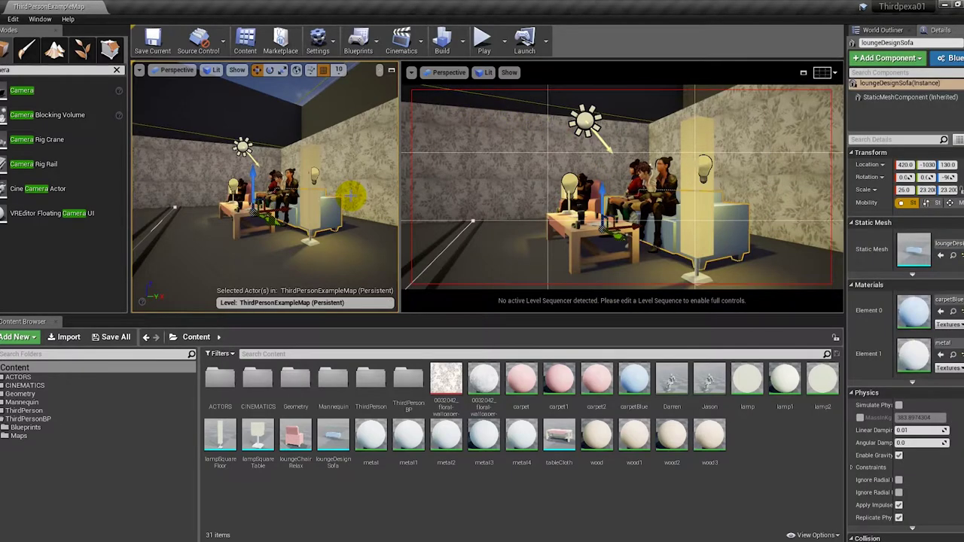
{"action": "left_click_drag", "start_coordinate": [351, 194], "coordinate": [351, 196], "text": "alt"}
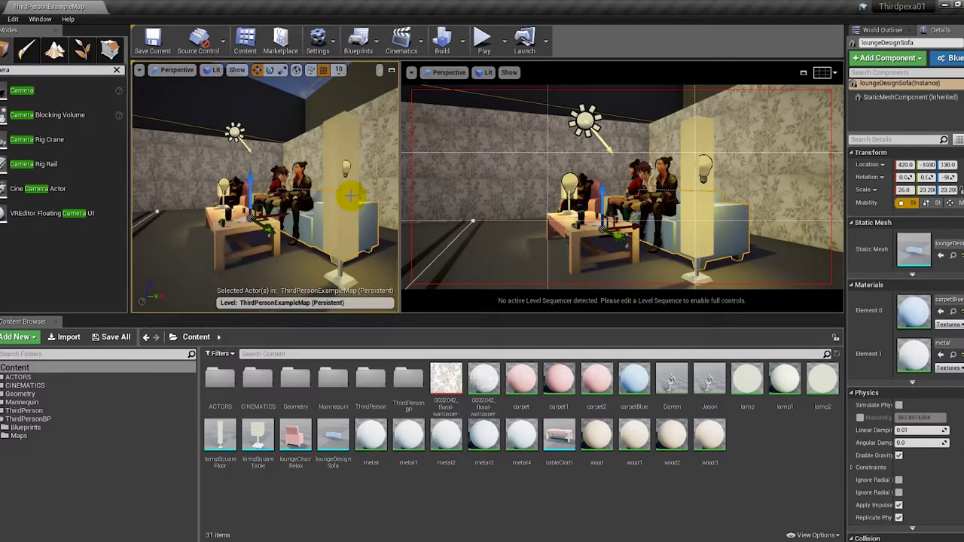
- Create a Level Sequence from the Cinematics menu and save it as sequence03
{"action": "right_click", "coordinate": [751, 457]}
{"action": "mouse_move", "coordinate": [784, 449]}
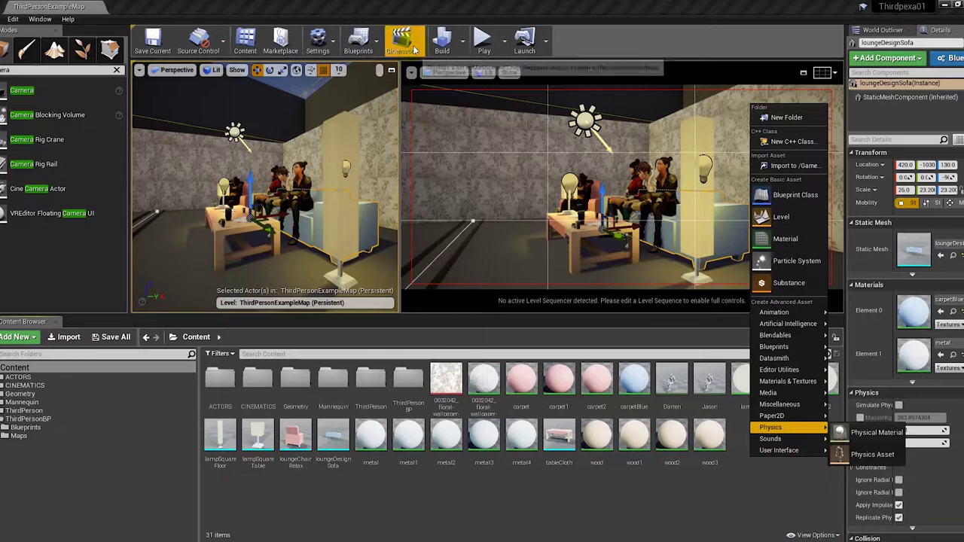
{"action": "left_click", "coordinate": [401, 41]}
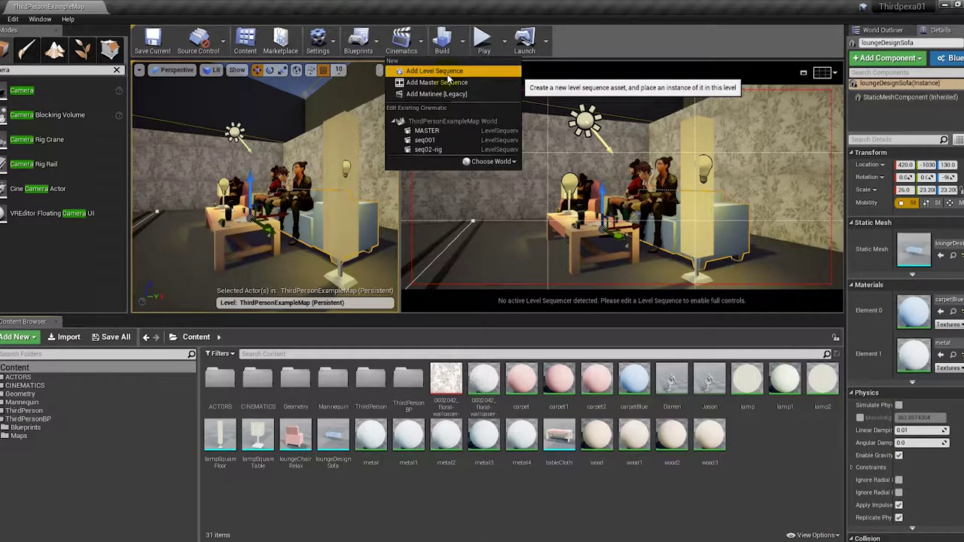
{"action": "left_click", "coordinate": [55, 387]}
{"action": "left_click", "coordinate": [34, 369]}
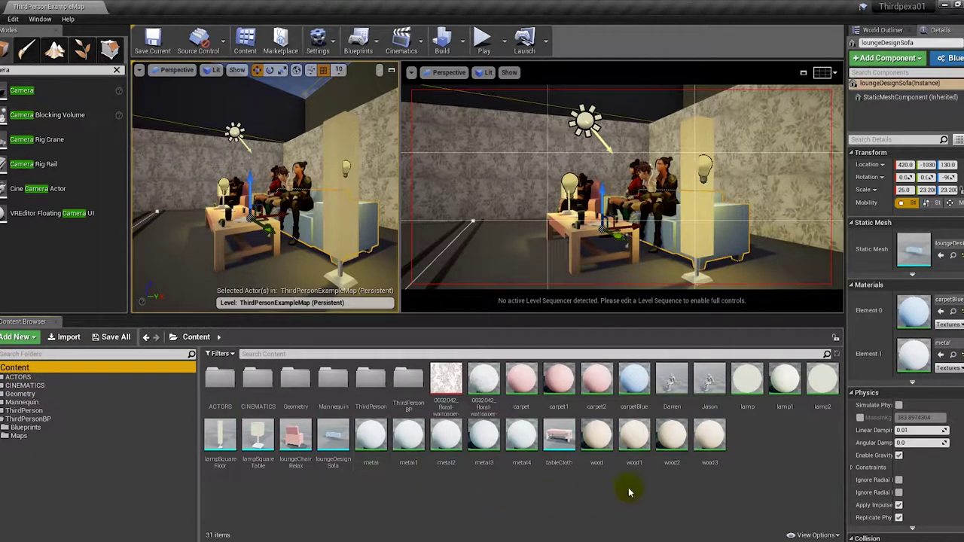
{"action": "right_click", "coordinate": [769, 440]}
{"action": "mouse_move", "coordinate": [785, 424]}
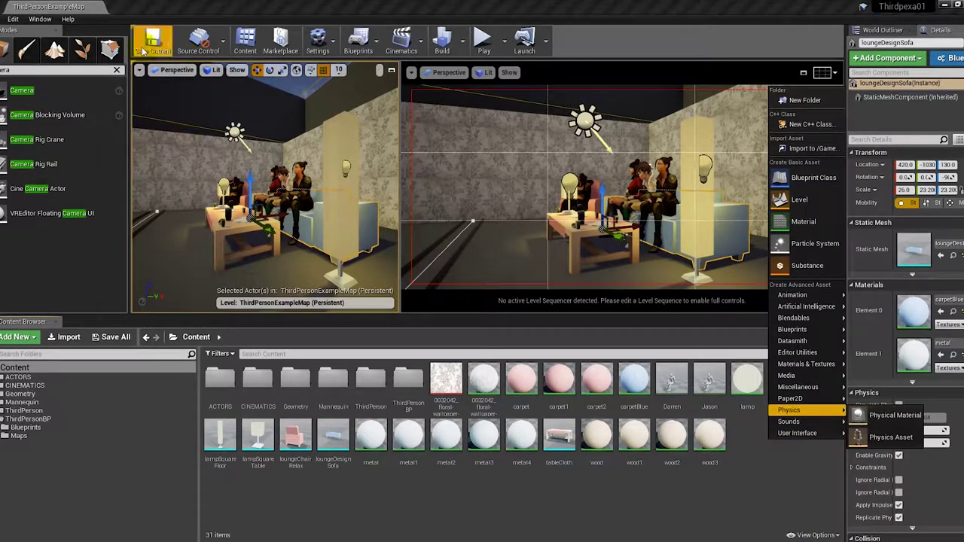
{"action": "left_click", "coordinate": [412, 43]}
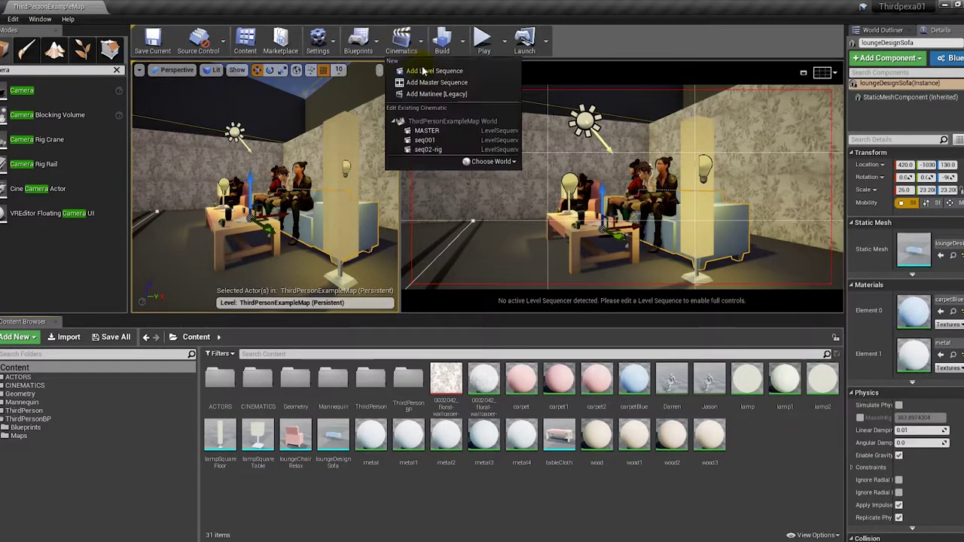
{"action": "left_click", "coordinate": [436, 69]}
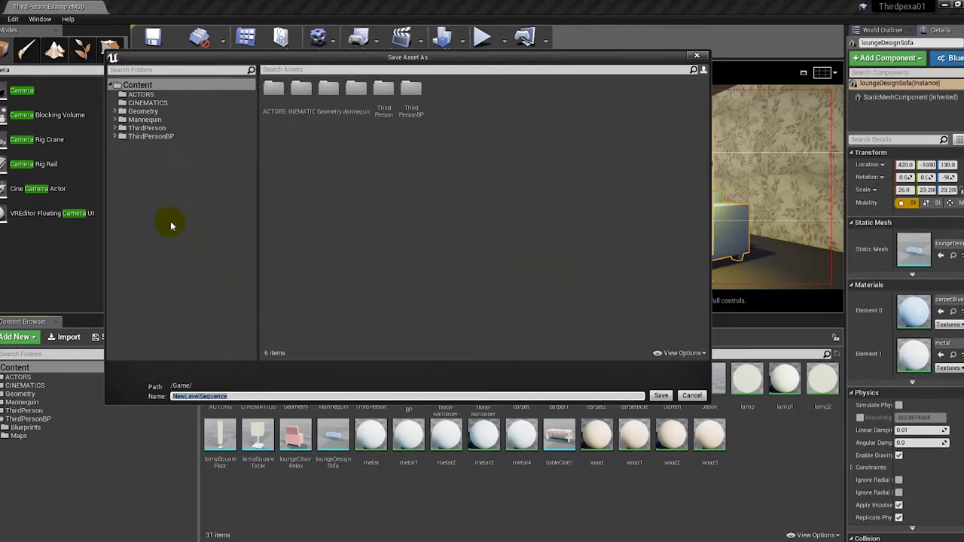
{"action": "type", "text": "sequence03"}
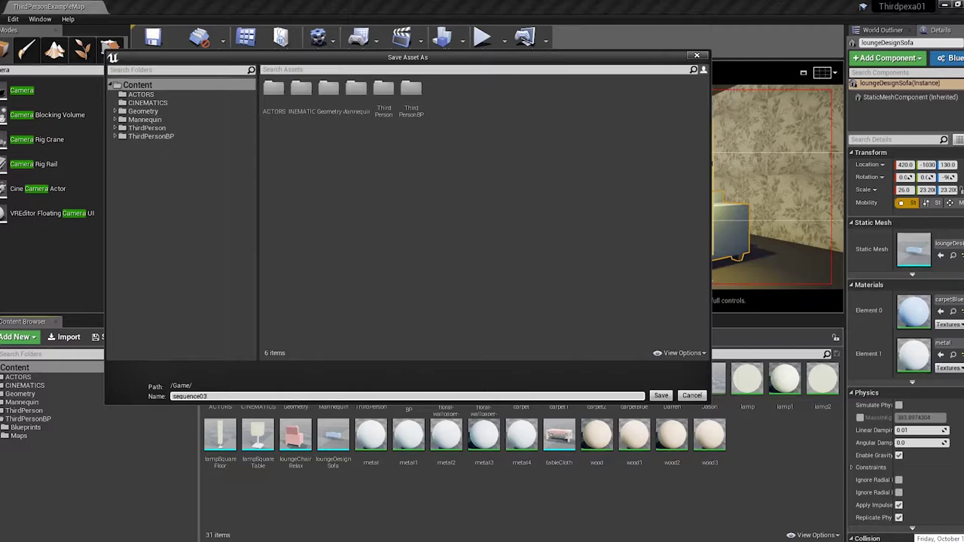
{"action": "key", "text": "Return"}
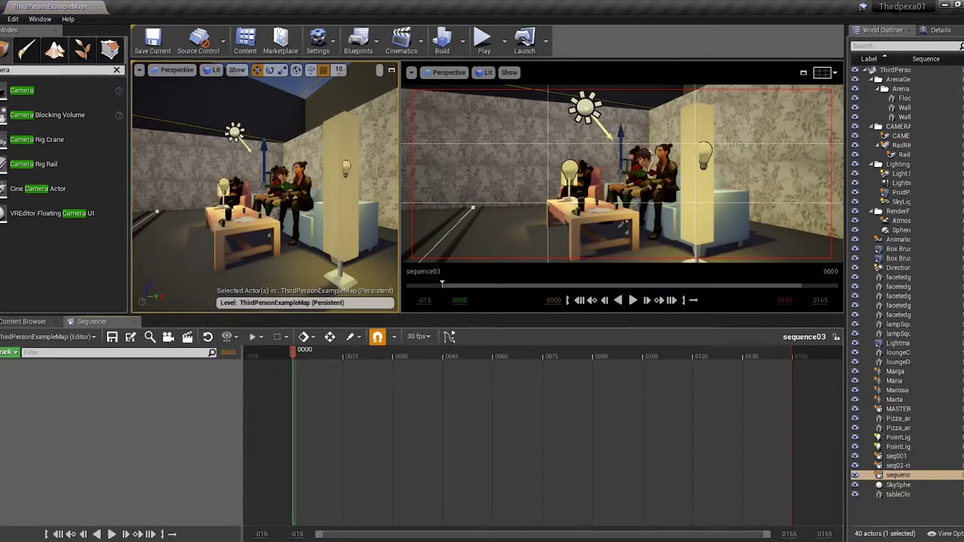
- Scrub sequence03's timeline and browse the Actor To Sequencer list without adding anything
{"action": "mouse_move", "coordinate": [294, 354]}
{"action": "left_mouse_down"}
{"action": "mouse_move", "coordinate": [266, 363]}
{"action": "mouse_move", "coordinate": [344, 354]}
{"action": "left_mouse_up"}
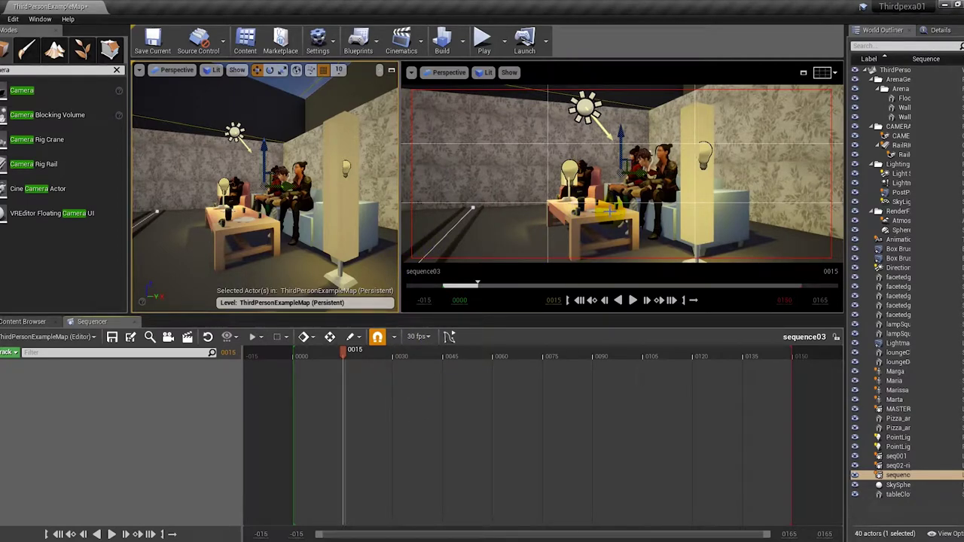
{"action": "left_click", "coordinate": [9, 352]}
{"action": "mouse_move", "coordinate": [37, 363]}
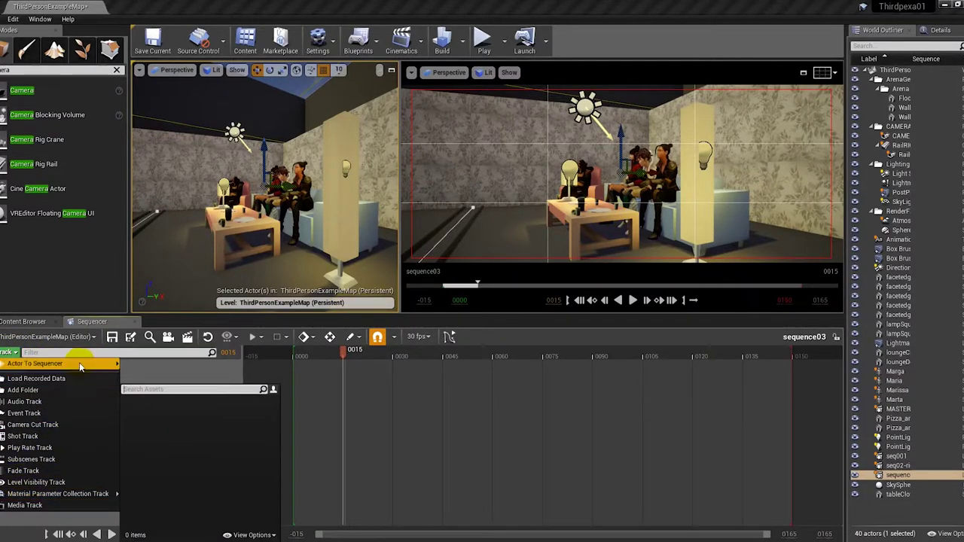
{"action": "scroll", "coordinate": [222, 375], "scroll_direction": "down", "scroll_amount": 5}
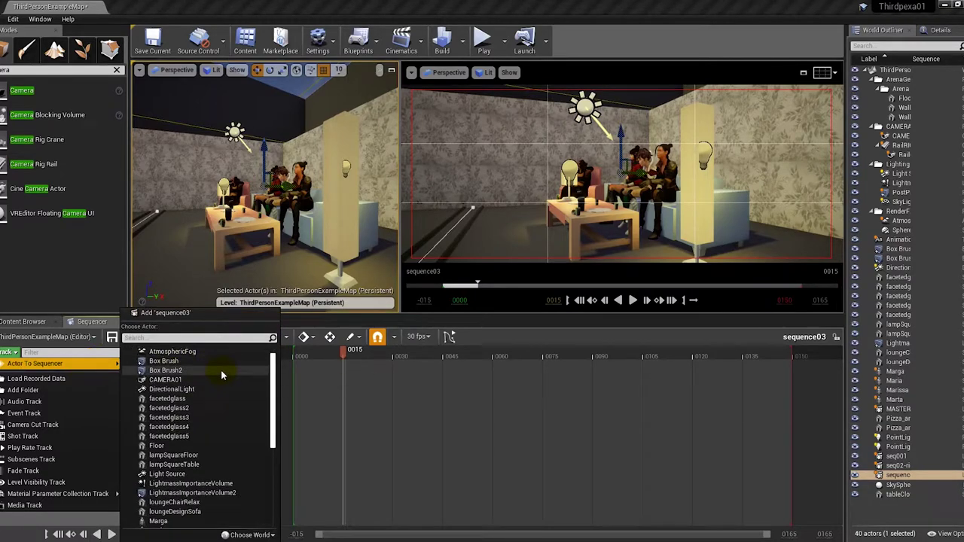
{"action": "scroll", "coordinate": [223, 375], "scroll_direction": "down", "scroll_amount": 3}
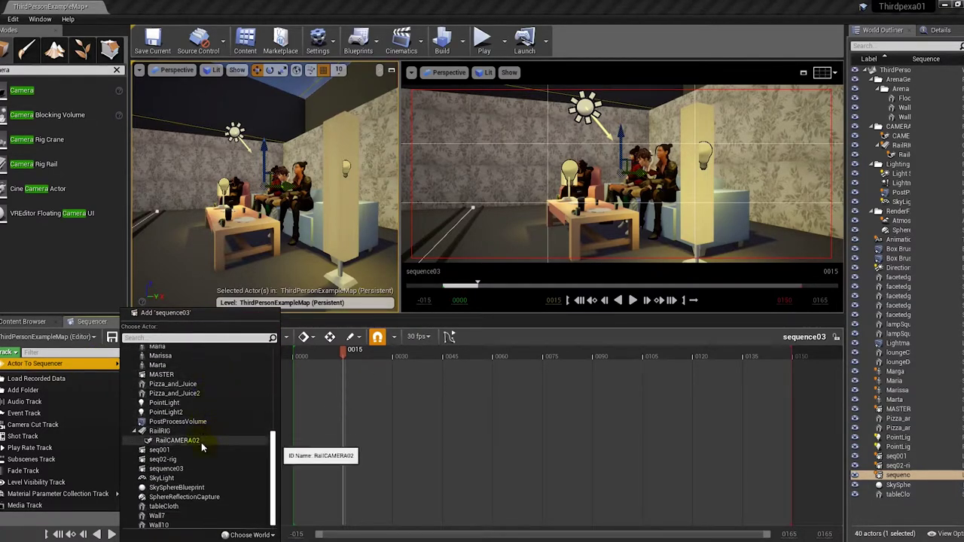
{"action": "left_click", "coordinate": [335, 252]}
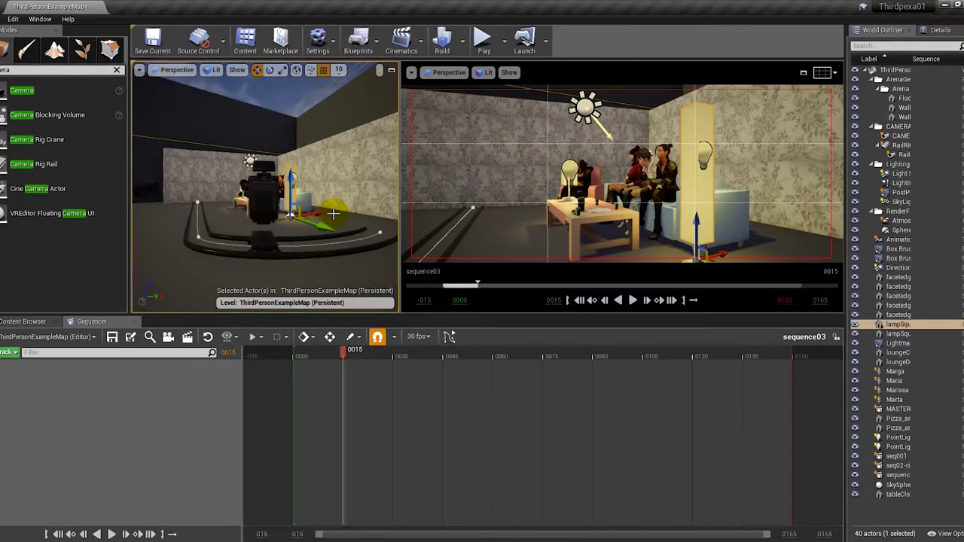
- Select the camera rig, CAMERA01, and then the whole RailRIG in the viewport
{"action": "left_click", "coordinate": [333, 214]}
{"action": "right_click_drag", "start_coordinate": [333, 214], "coordinate": [432, 214]}
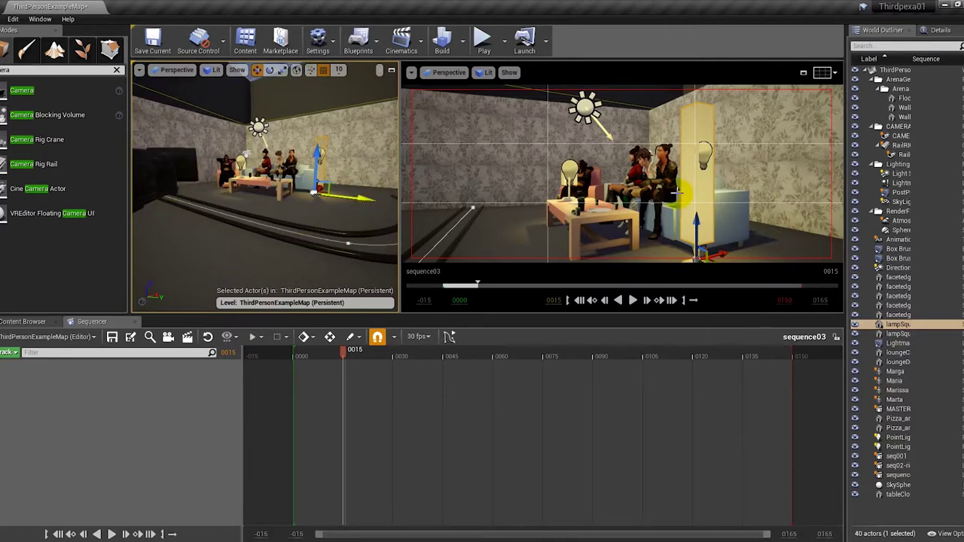
{"action": "left_click", "coordinate": [324, 185]}
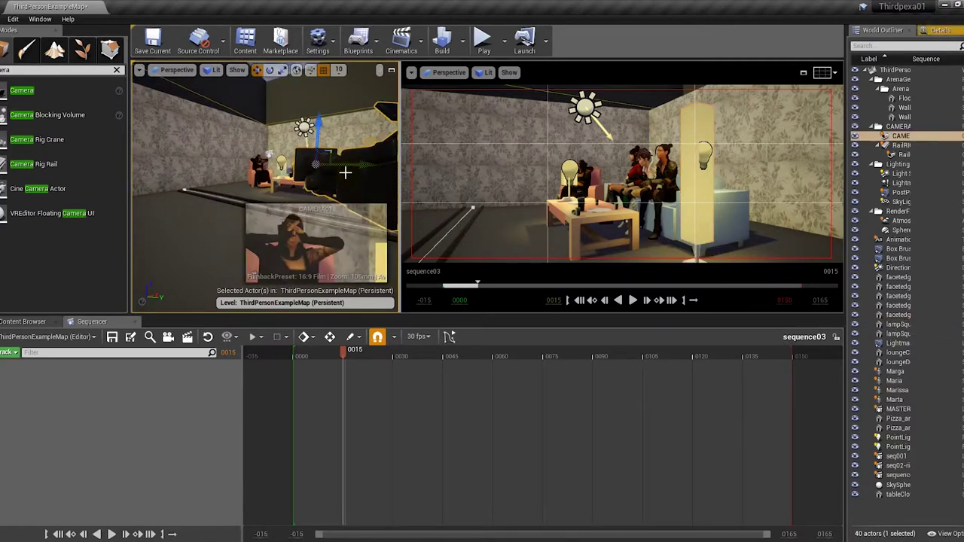
{"action": "left_click_drag", "start_coordinate": [324, 184], "coordinate": [312, 197], "text": "alt"}
{"action": "left_click", "coordinate": [228, 224]}
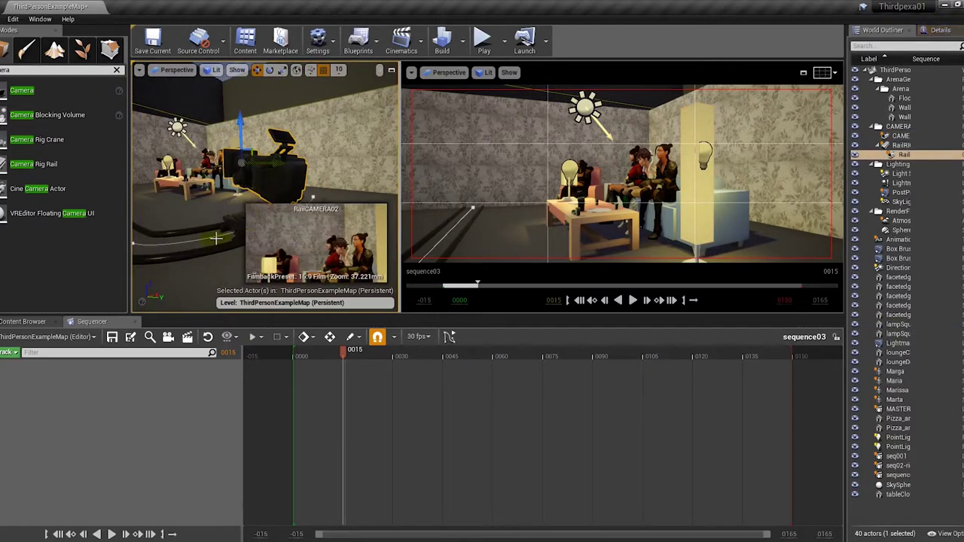
{"action": "left_click", "coordinate": [227, 224]}
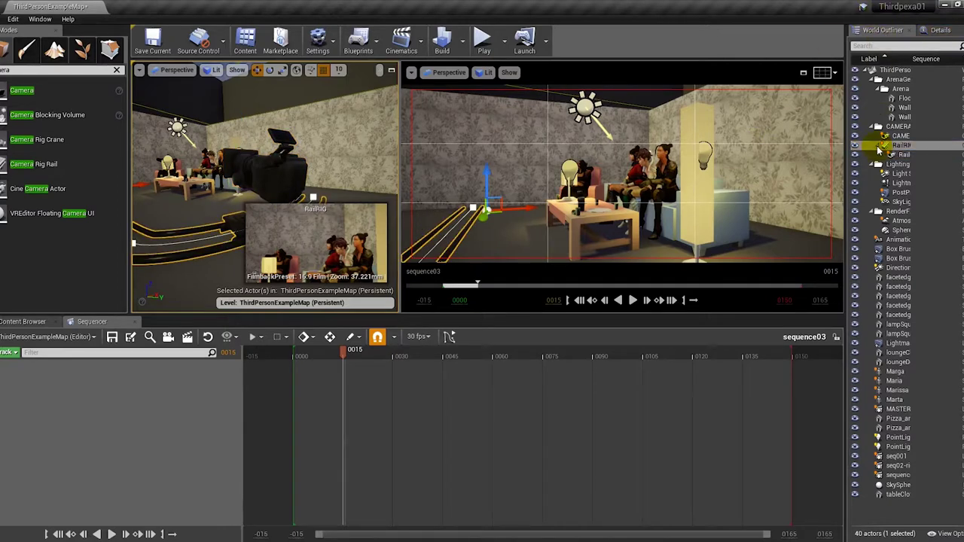
{"action": "left_click", "coordinate": [855, 143]}
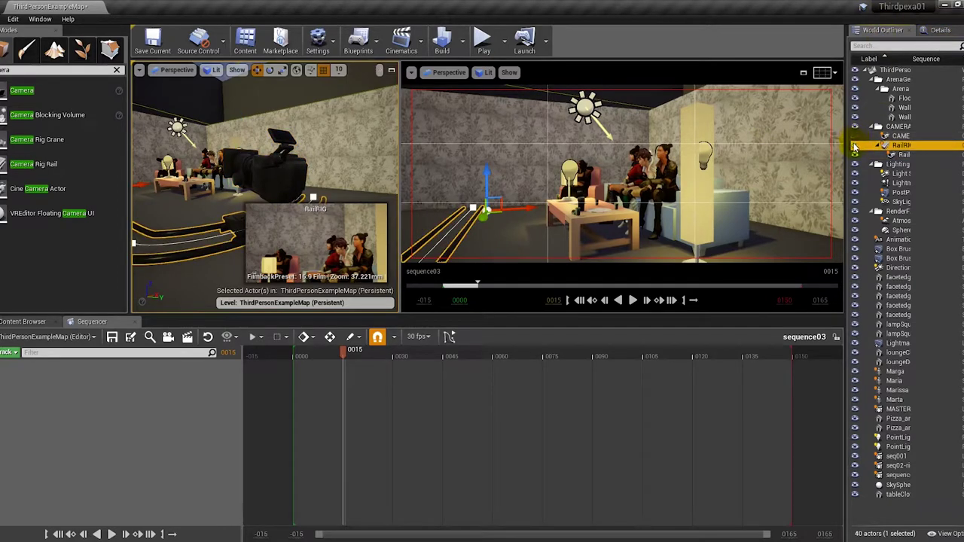
- Frame RailRIG and Marga, orbit around the seated characters, and reselect CAMERA01
{"action": "double_click", "coordinate": [855, 146]}
{"action": "double_click", "coordinate": [893, 371]}
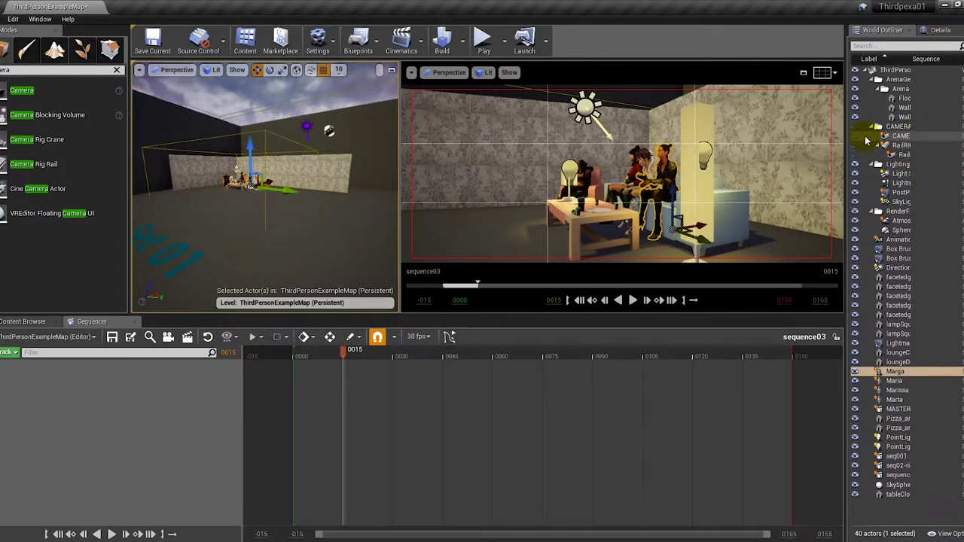
{"action": "mouse_move", "coordinate": [250, 178]}
{"action": "left_mouse_down", "text": "alt"}
{"action": "mouse_move", "coordinate": [173, 192]}
{"action": "mouse_move", "coordinate": [337, 222]}
{"action": "left_mouse_up", "text": "alt"}
{"action": "left_click", "coordinate": [189, 186]}
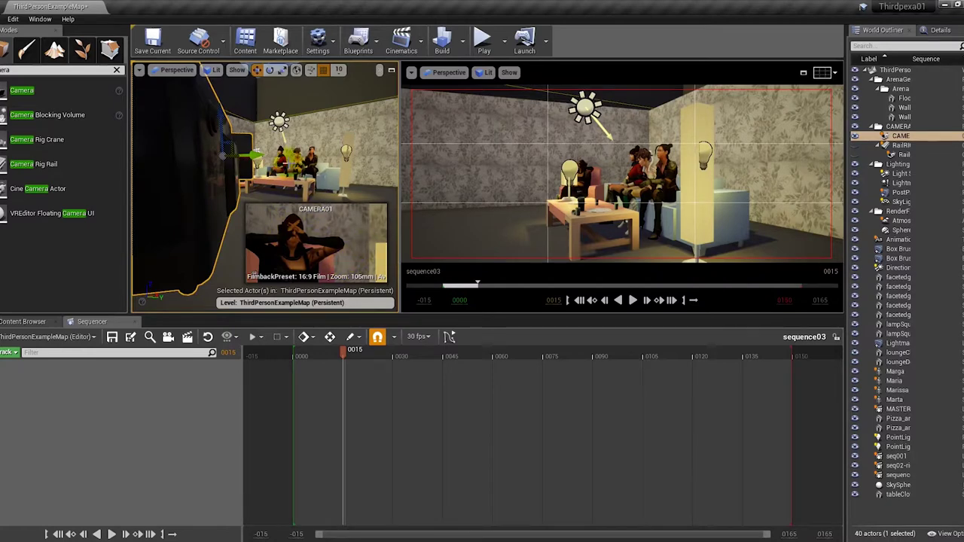
{"action": "left_click", "coordinate": [15, 19]}
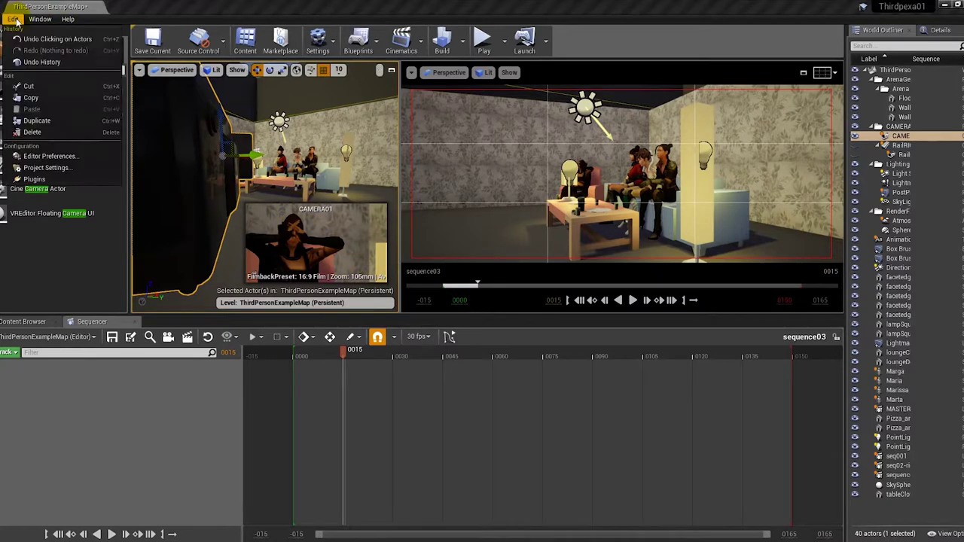
- Open Editor Preferences and scroll through its settings
{"action": "left_click", "coordinate": [65, 157]}
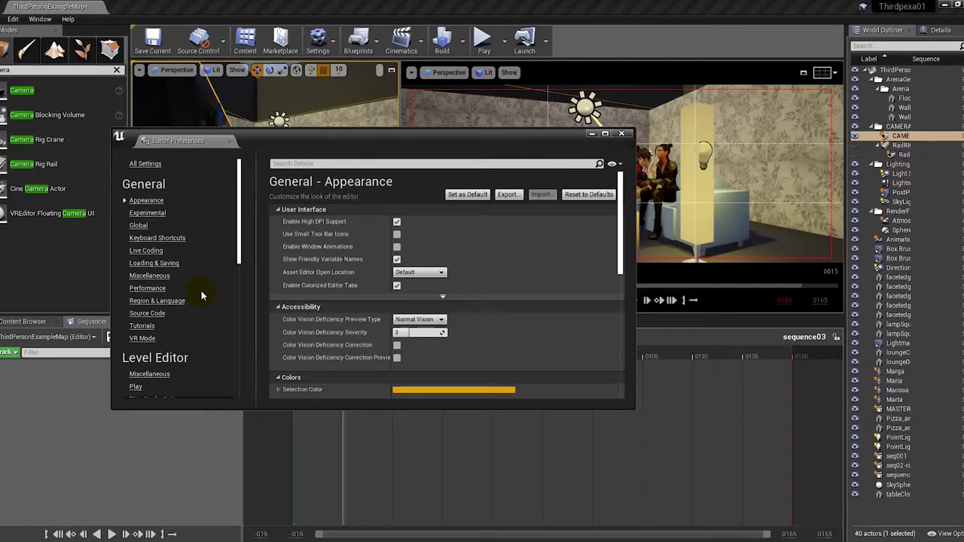
{"action": "scroll", "coordinate": [201, 295], "scroll_direction": "down", "scroll_amount": 2}
{"action": "scroll", "coordinate": [201, 293], "scroll_direction": "down", "scroll_amount": 3}
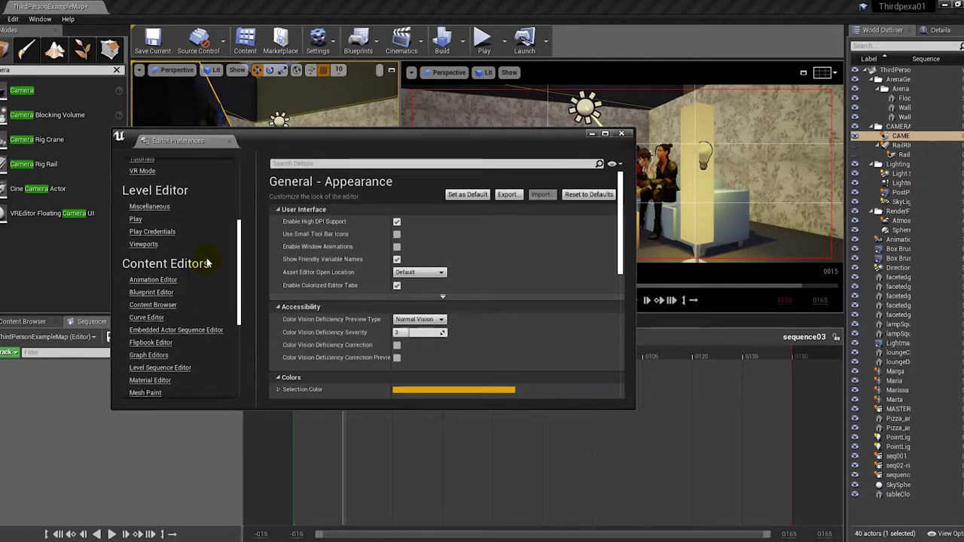
{"action": "scroll", "coordinate": [173, 214], "scroll_direction": "down", "scroll_amount": 3}
{"action": "scroll", "coordinate": [173, 214], "scroll_direction": "down", "scroll_amount": 2}
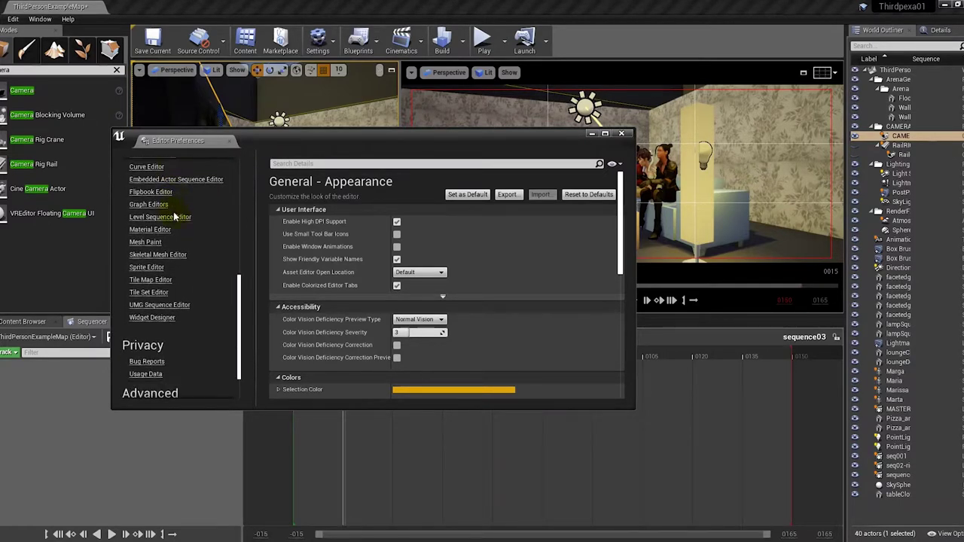
{"action": "scroll", "coordinate": [173, 216], "scroll_direction": "up", "scroll_amount": 5}
{"action": "scroll", "coordinate": [146, 229], "scroll_direction": "up", "scroll_amount": 3}
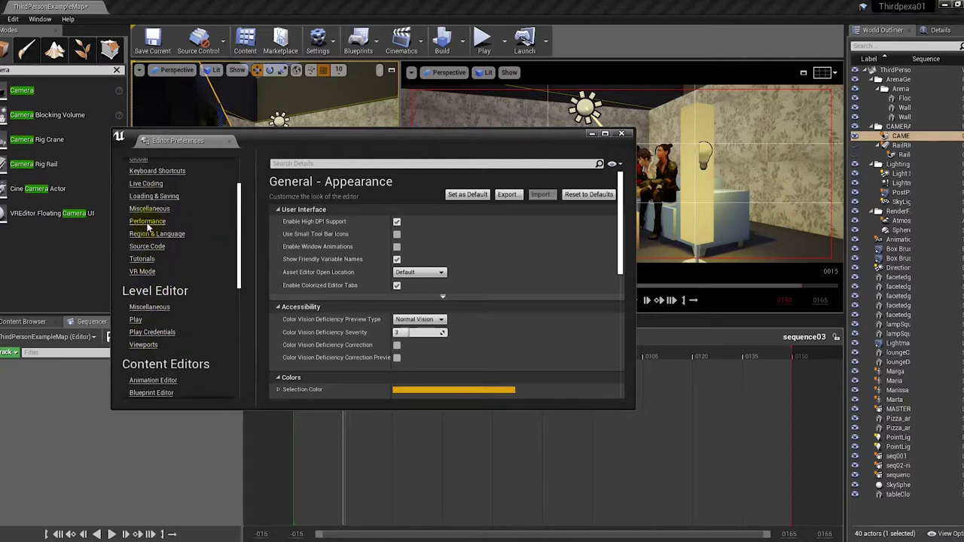
{"action": "scroll", "coordinate": [147, 227], "scroll_direction": "down", "scroll_amount": 3}
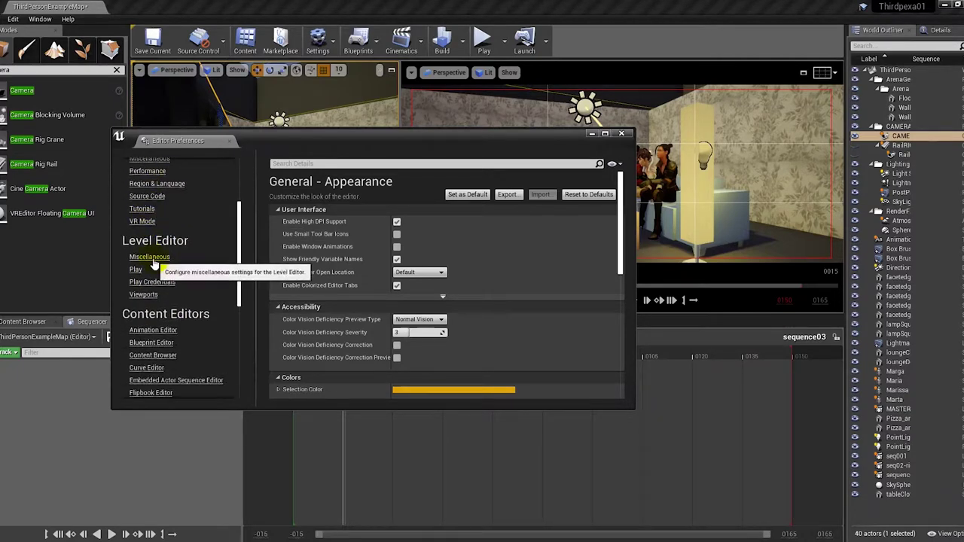
- Review the Level Editor Viewports settings, including Preview Meshes, then close Editor Preferences
{"action": "left_click", "coordinate": [143, 295]}
{"action": "scroll", "coordinate": [422, 274], "scroll_direction": "down", "scroll_amount": 3}
{"action": "scroll", "coordinate": [422, 274], "scroll_direction": "down", "scroll_amount": 2}
{"action": "scroll", "coordinate": [419, 274], "scroll_direction": "down", "scroll_amount": 1}
{"action": "scroll", "coordinate": [420, 274], "scroll_direction": "down", "scroll_amount": 2}
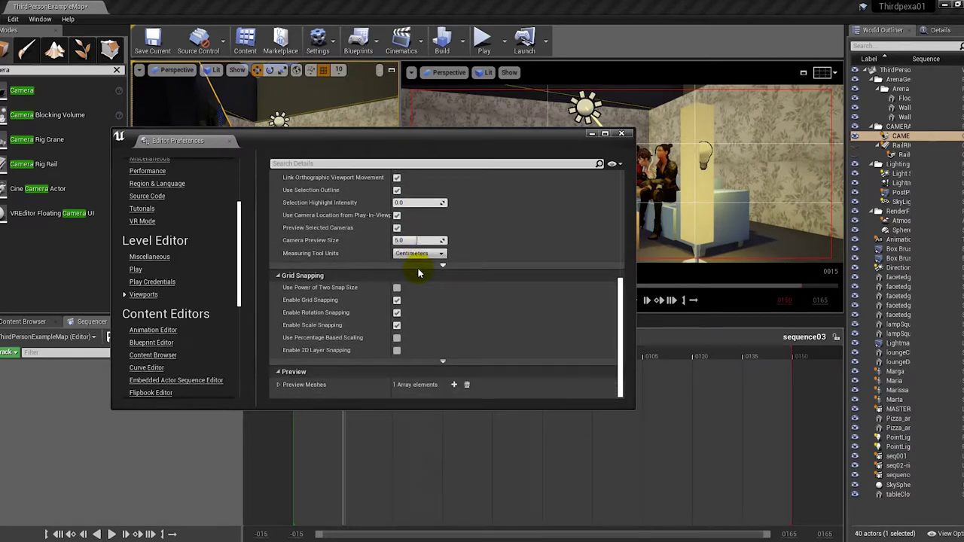
{"action": "left_click", "coordinate": [279, 385]}
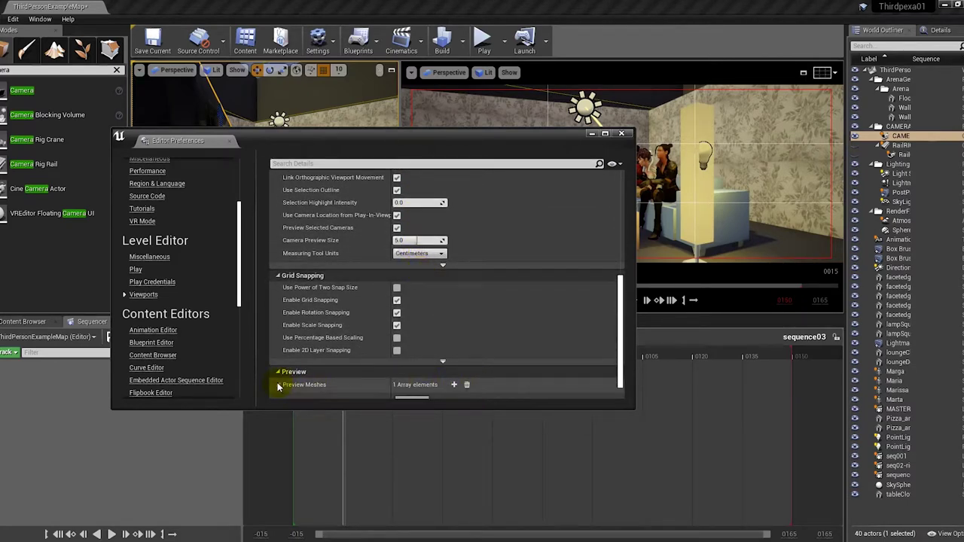
{"action": "scroll", "coordinate": [339, 319], "scroll_direction": "down", "scroll_amount": 1}
{"action": "scroll", "coordinate": [344, 318], "scroll_direction": "down", "scroll_amount": 1}
{"action": "scroll", "coordinate": [345, 319], "scroll_direction": "up", "scroll_amount": 10}
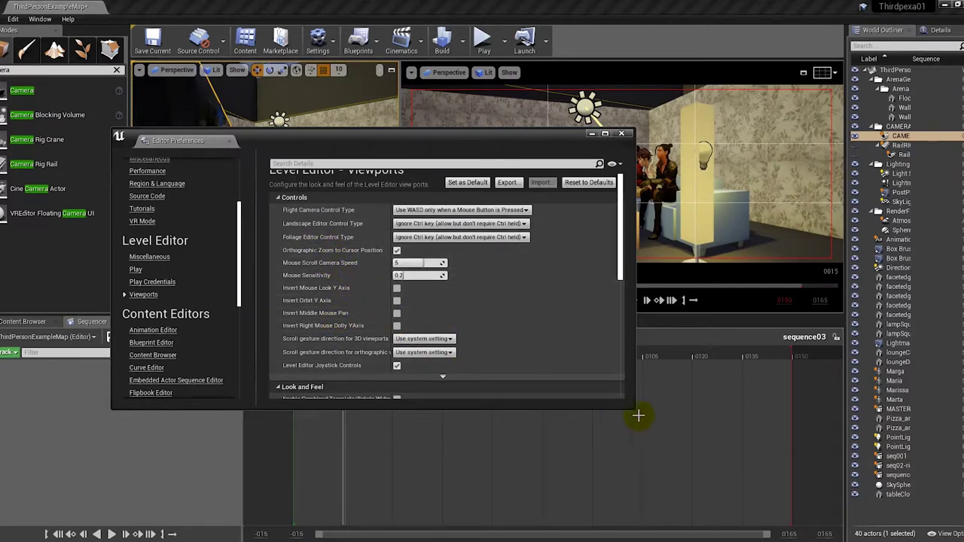
{"action": "scroll", "coordinate": [367, 355], "scroll_direction": "down", "scroll_amount": 5}
{"action": "scroll", "coordinate": [366, 344], "scroll_direction": "down", "scroll_amount": 5}
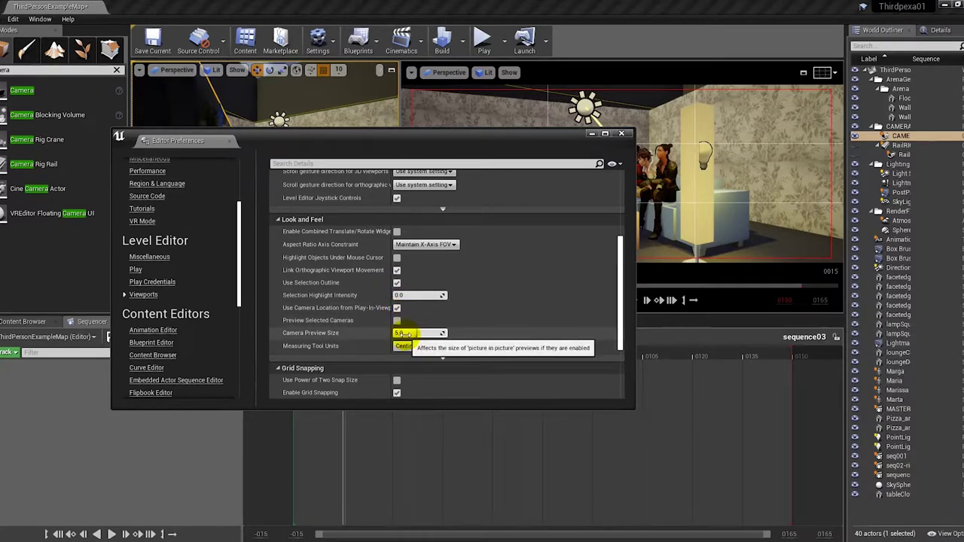
{"action": "left_click", "coordinate": [622, 133]}
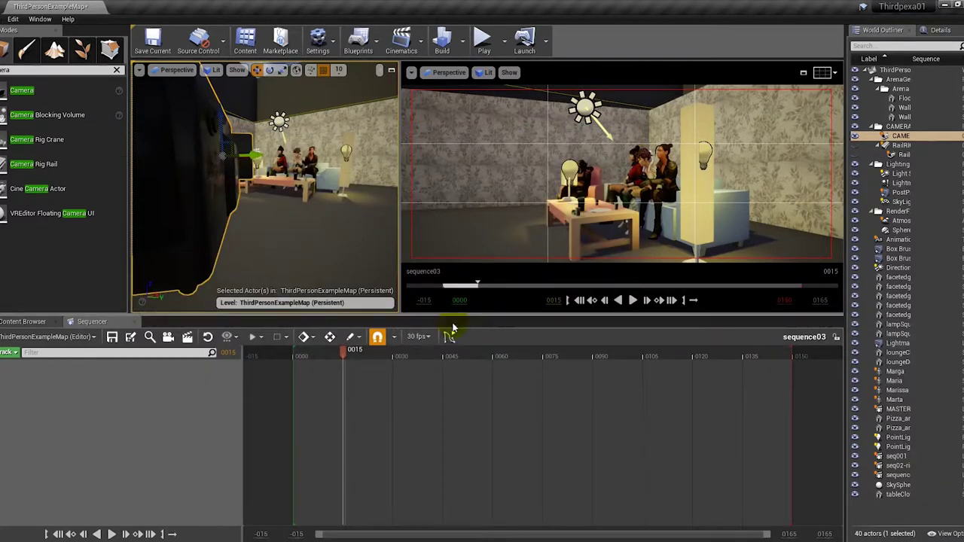
- Move the playhead to frame 0009, widen the left viewport, and add CAMERA01 as a sequence track
{"action": "left_click_drag", "start_coordinate": [338, 356], "coordinate": [323, 357]}
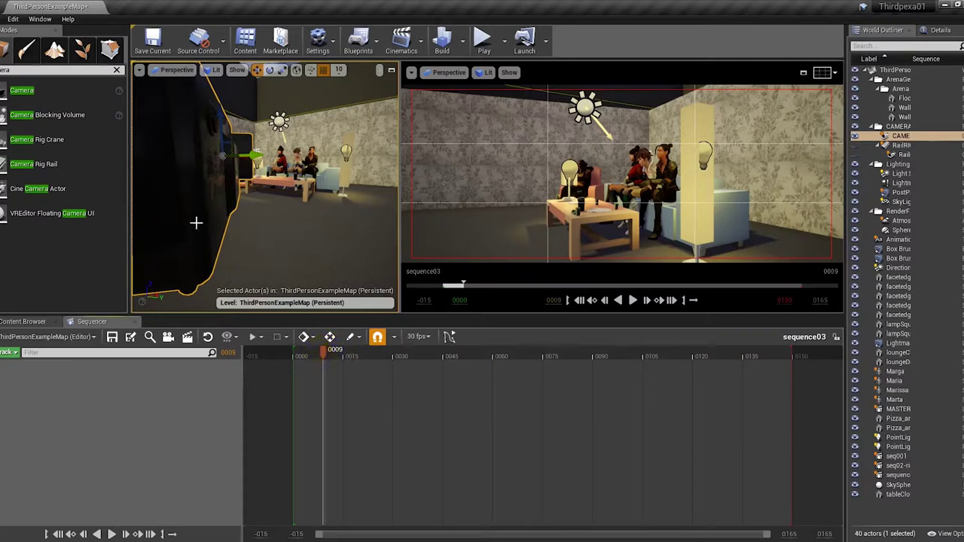
{"action": "left_click_drag", "start_coordinate": [395, 238], "coordinate": [490, 238]}
{"action": "left_click", "coordinate": [312, 398]}
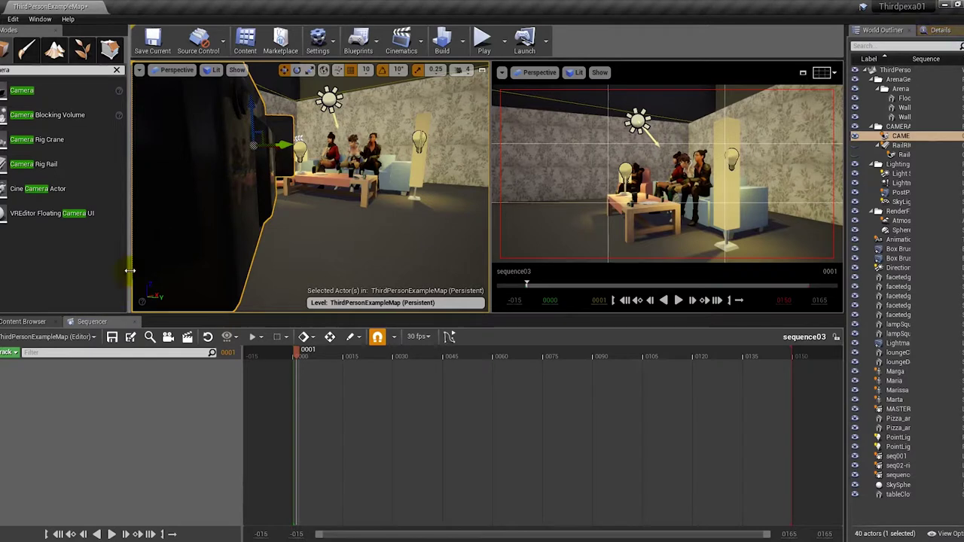
{"action": "left_click", "coordinate": [9, 352]}
{"action": "mouse_move", "coordinate": [41, 364]}
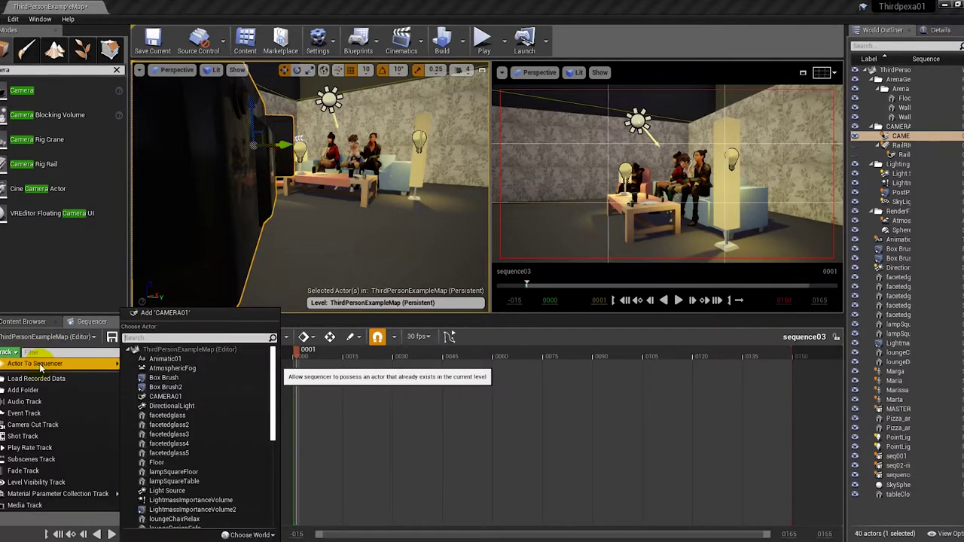
{"action": "left_click", "coordinate": [209, 317]}
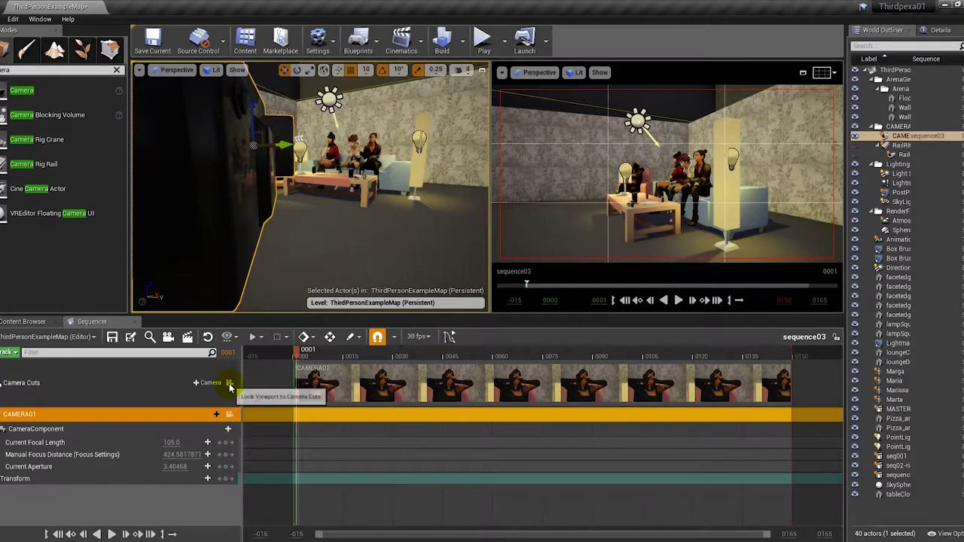
- Lock the viewport to the camera cuts to show CAMERA01's close-up, then expand its CameraComponent
{"action": "left_click", "coordinate": [230, 384]}
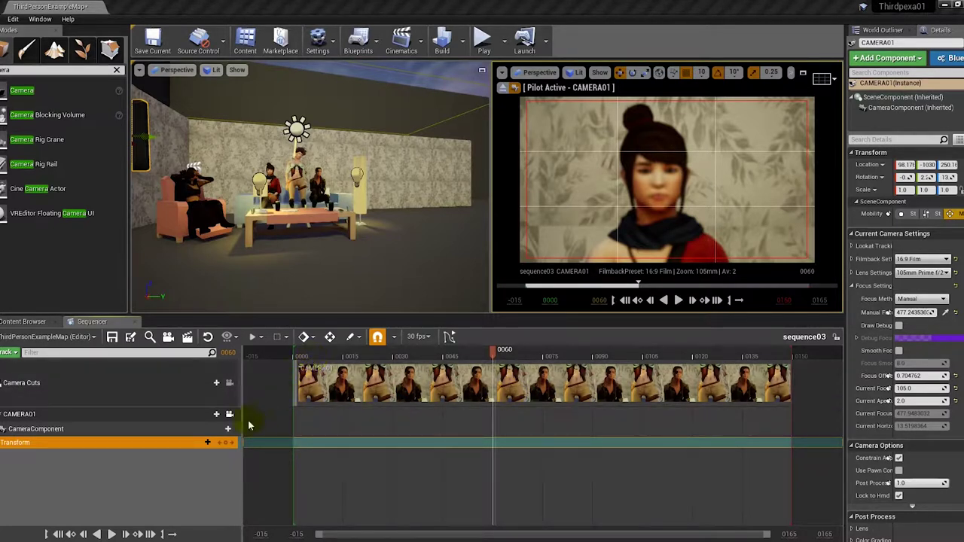
{"action": "left_click", "coordinate": [4, 428]}
- Inspect the CameraComponent and CAMERA01 Transform tracks and bring up the Transform track options
{"action": "left_click", "coordinate": [21, 481]}
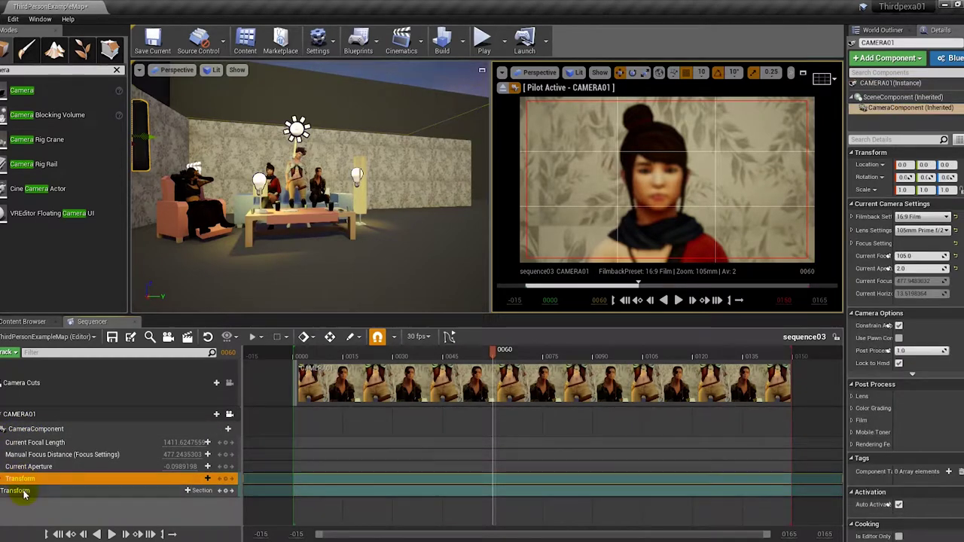
{"action": "left_click", "coordinate": [15, 491]}
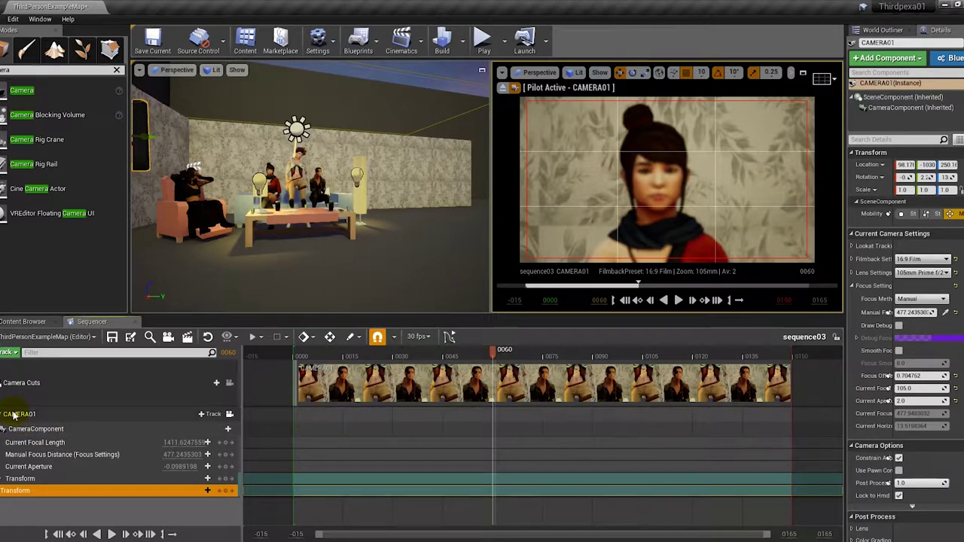
{"action": "left_click", "coordinate": [31, 431]}
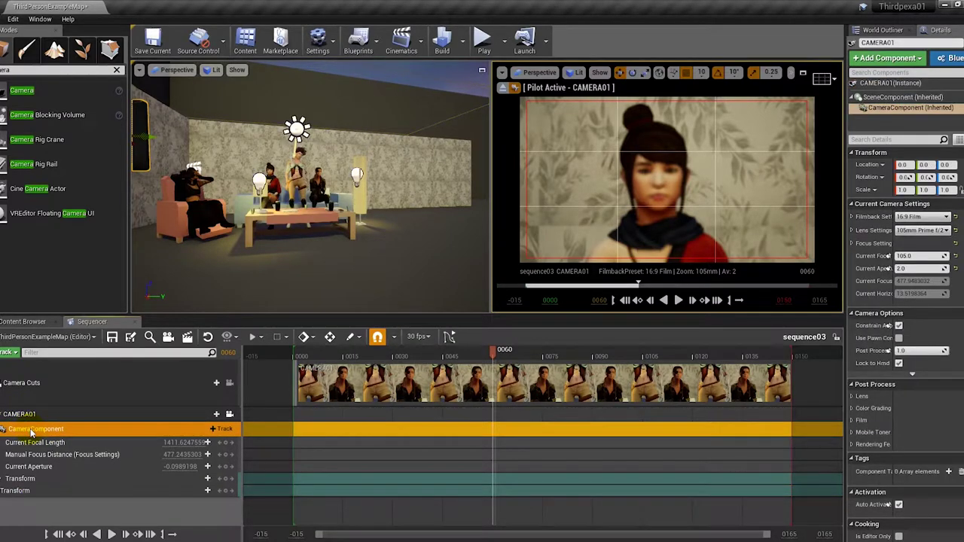
{"action": "left_click", "coordinate": [23, 493]}
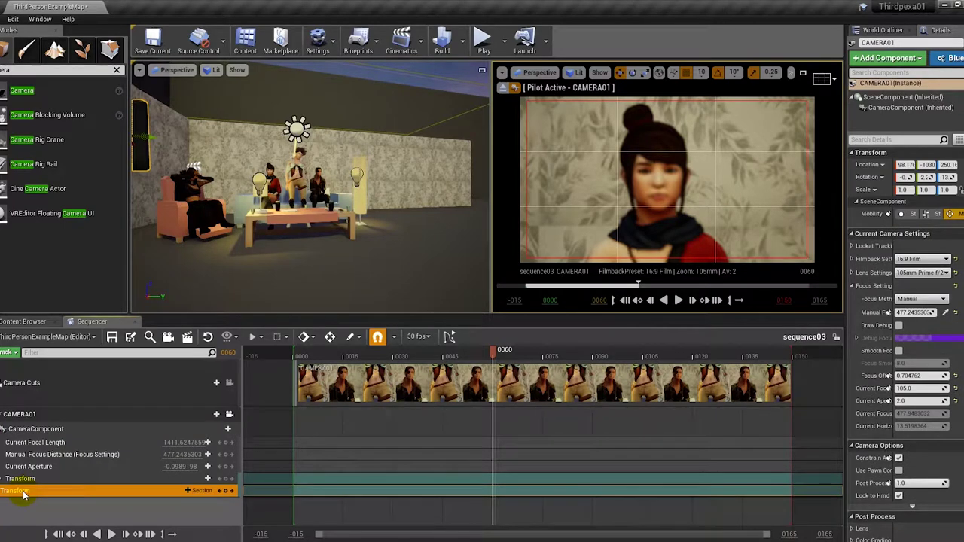
{"action": "right_click", "coordinate": [28, 495]}
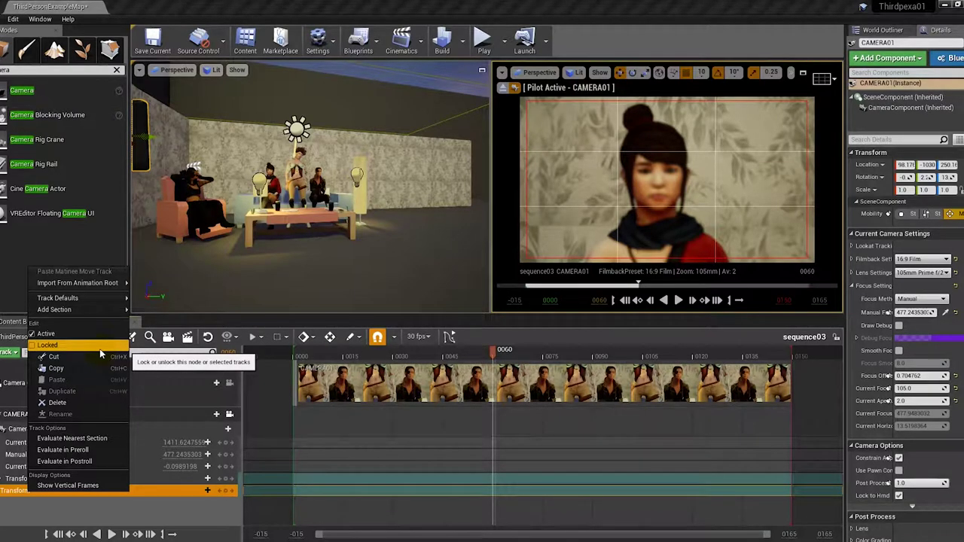
- Dismiss the track options menu and move the playhead to frame 0009
{"action": "key", "text": "Escape"}
{"action": "left_click", "coordinate": [143, 518]}
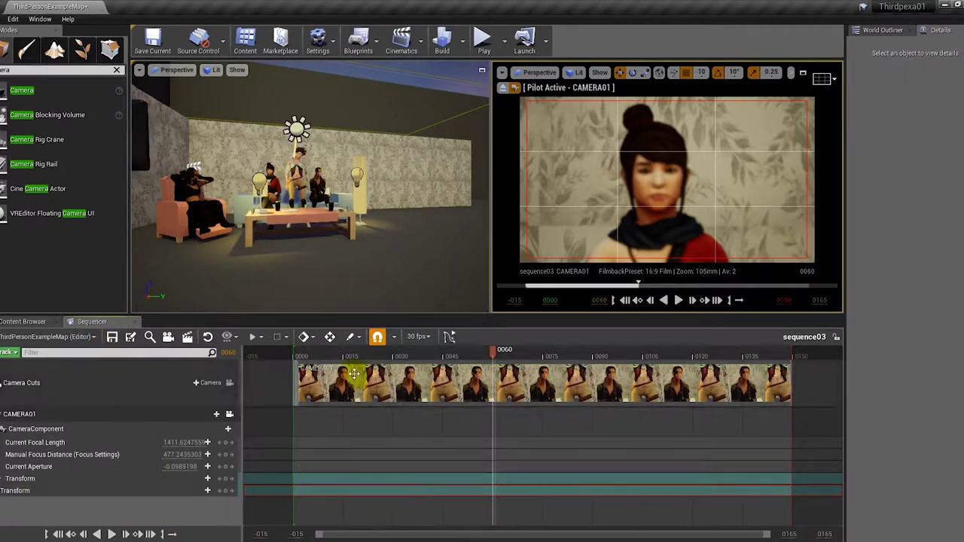
{"action": "left_click", "coordinate": [314, 353]}
{"action": "left_click_drag", "start_coordinate": [315, 354], "coordinate": [324, 358]}
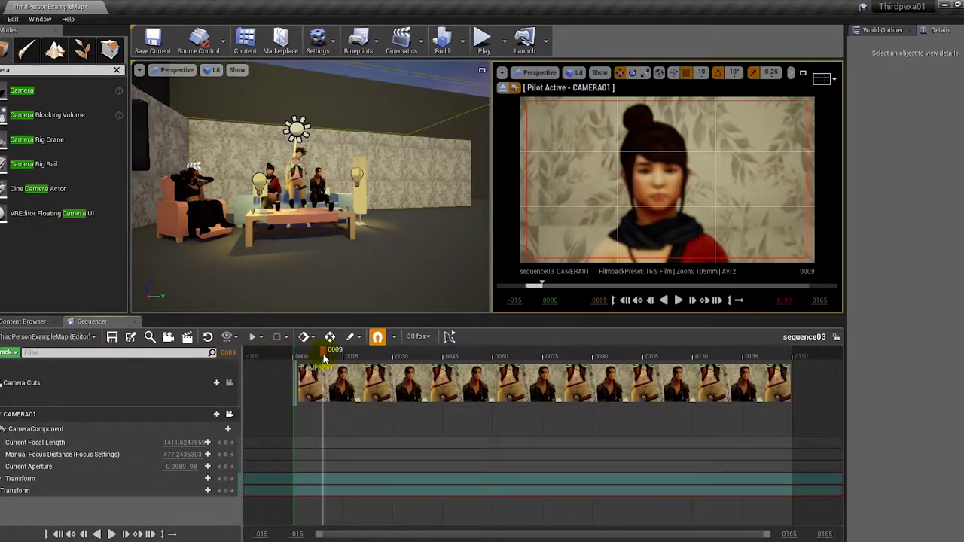
- Key CAMERA01 closer to the sofa at frame 0009, with Location X 186.1956024
{"action": "left_click", "coordinate": [3, 480]}
{"action": "left_click_drag", "start_coordinate": [248, 200], "coordinate": [249, 180]}
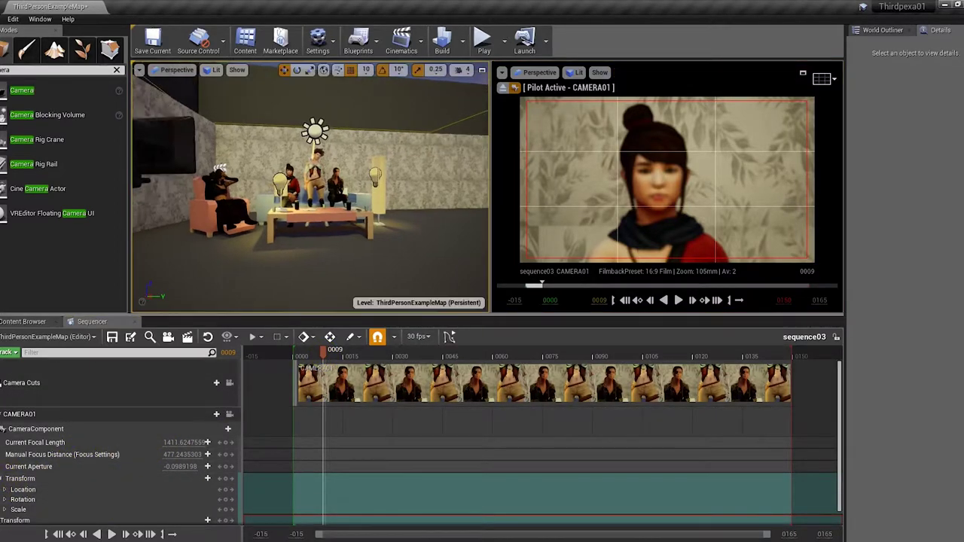
{"action": "left_click", "coordinate": [199, 155]}
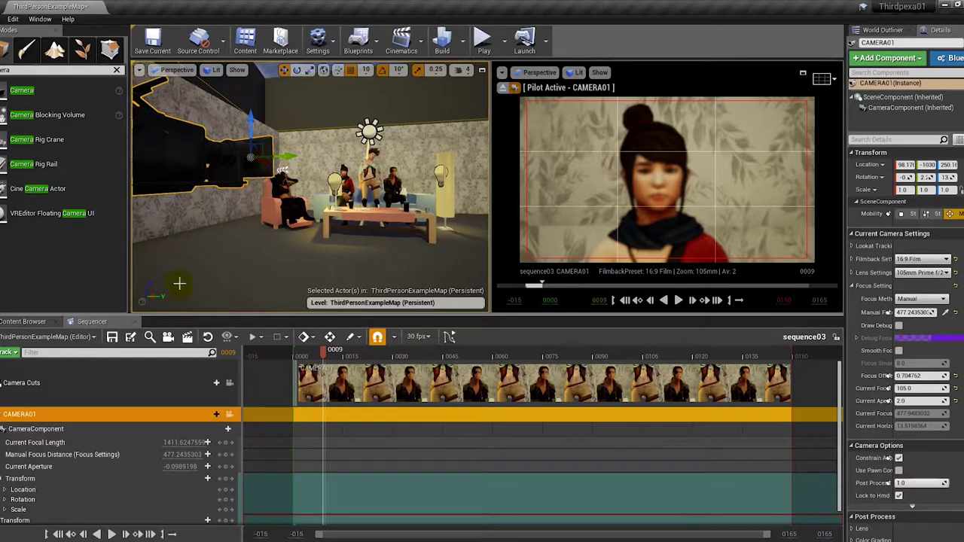
{"action": "left_click", "coordinate": [5, 490]}
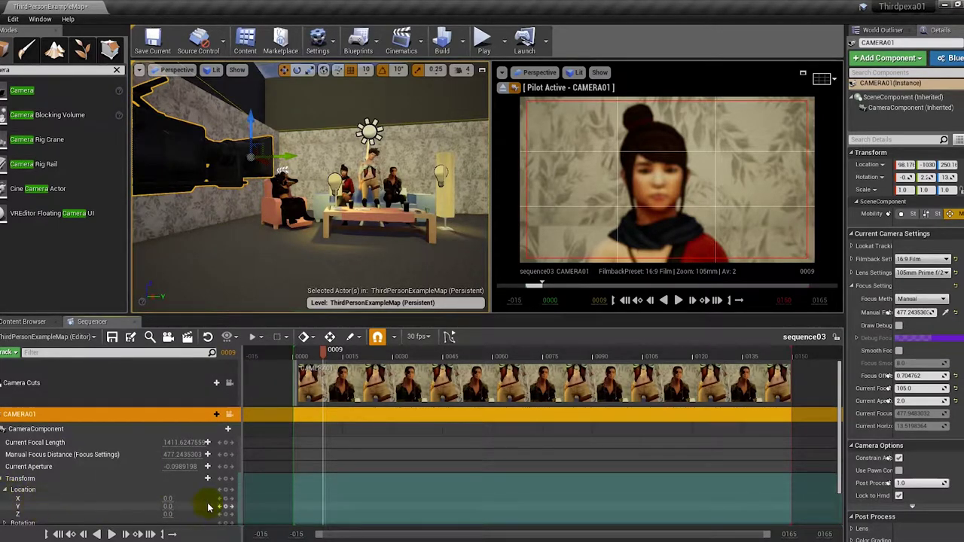
{"action": "mouse_move", "coordinate": [163, 501]}
{"action": "left_mouse_down"}
{"action": "mouse_move", "coordinate": [203, 501]}
{"action": "mouse_move", "coordinate": [160, 516]}
{"action": "left_mouse_up"}
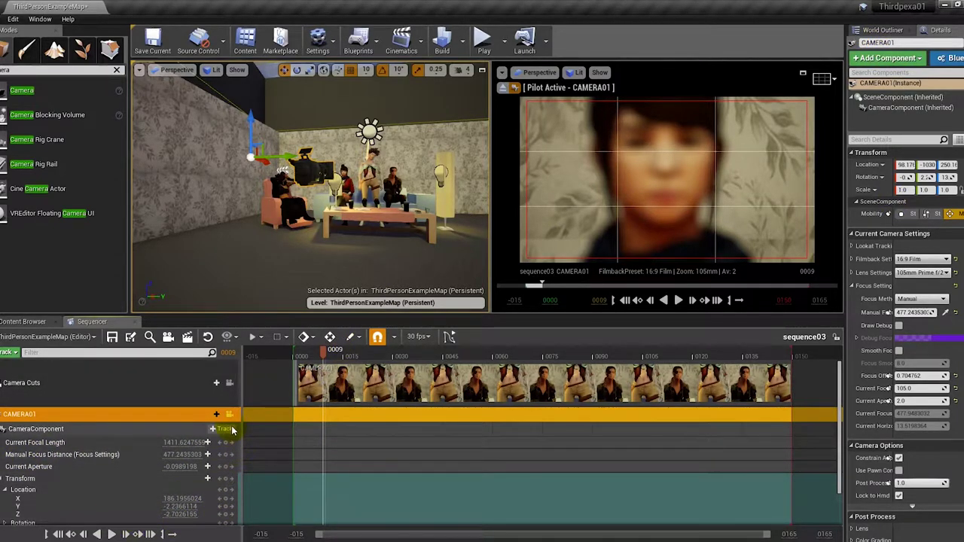
{"action": "left_click", "coordinate": [45, 479]}
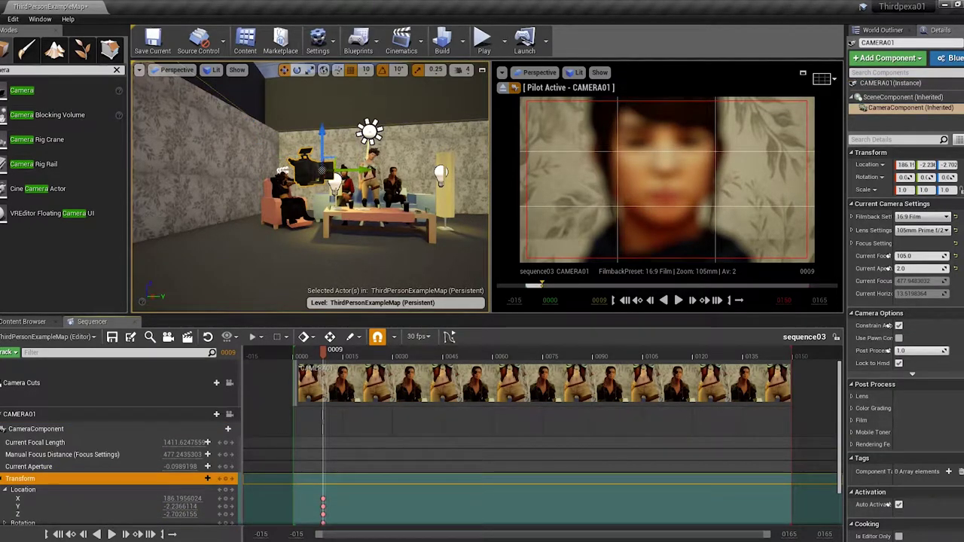
{"action": "left_click", "coordinate": [884, 31]}
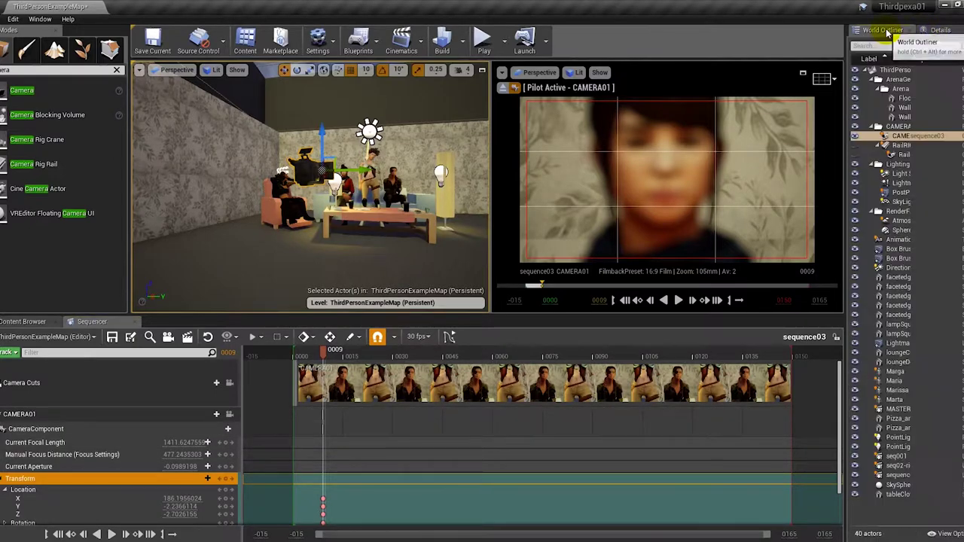
{"action": "left_click", "coordinate": [940, 30]}
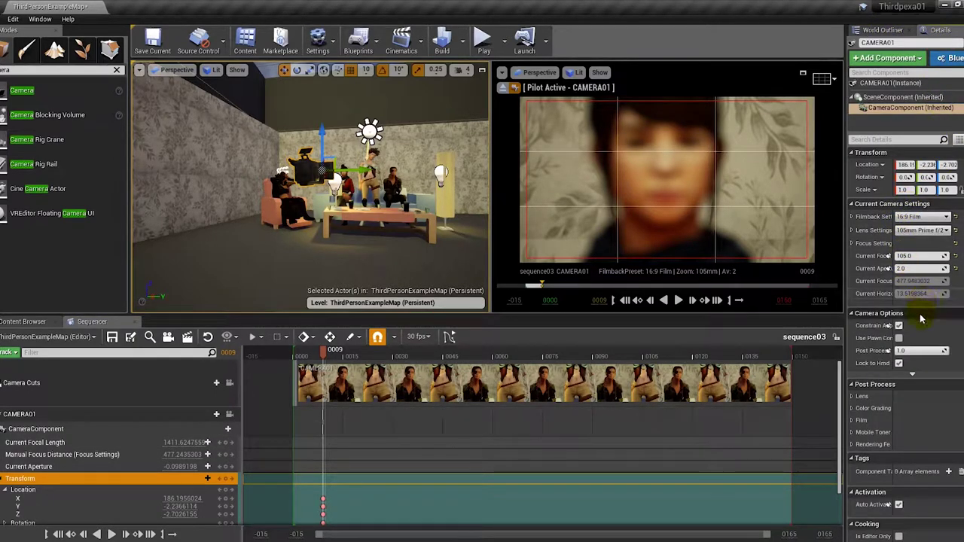
- Sample the woman's face to set CAMERA01's Manual Focus Distance to about 179.44
{"action": "left_click_drag", "start_coordinate": [840, 247], "coordinate": [722, 247]}
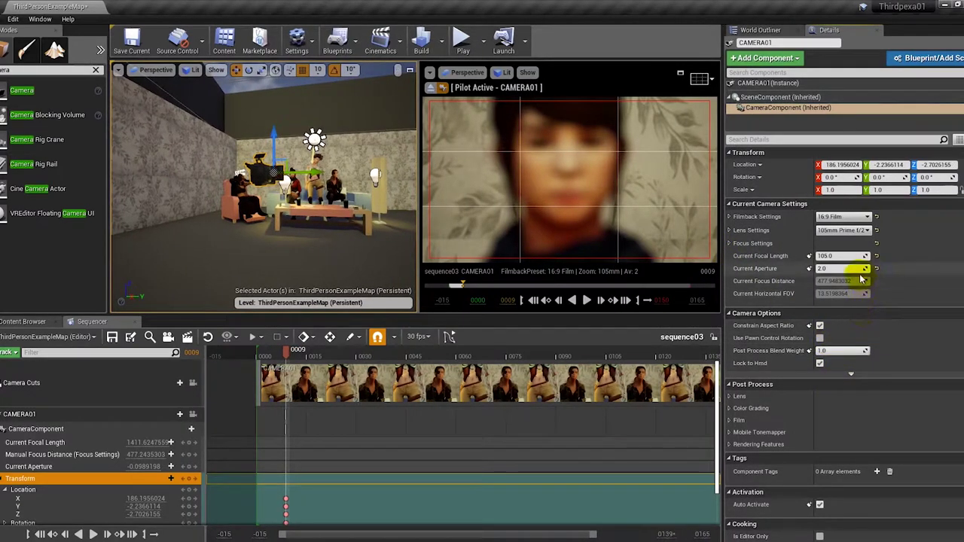
{"action": "mouse_move", "coordinate": [801, 290]}
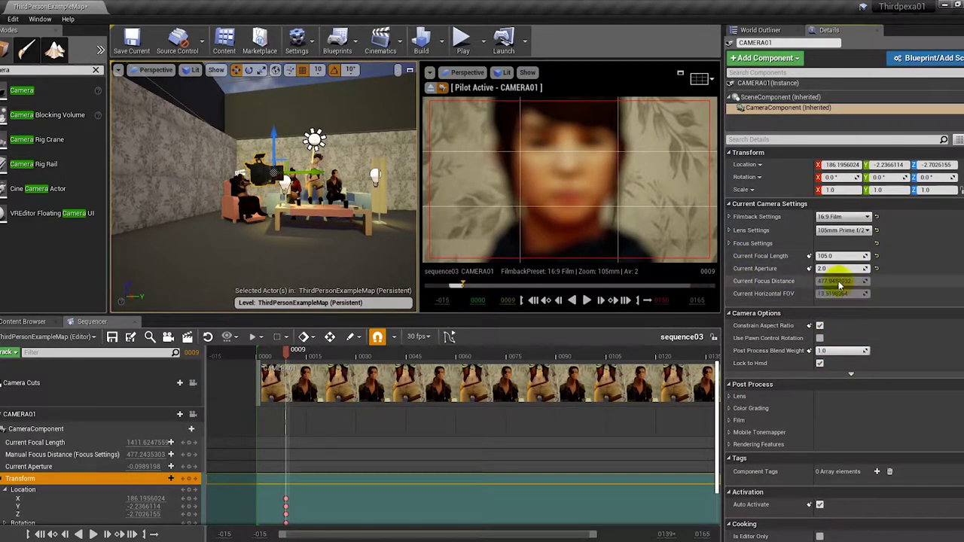
{"action": "left_click", "coordinate": [730, 244]}
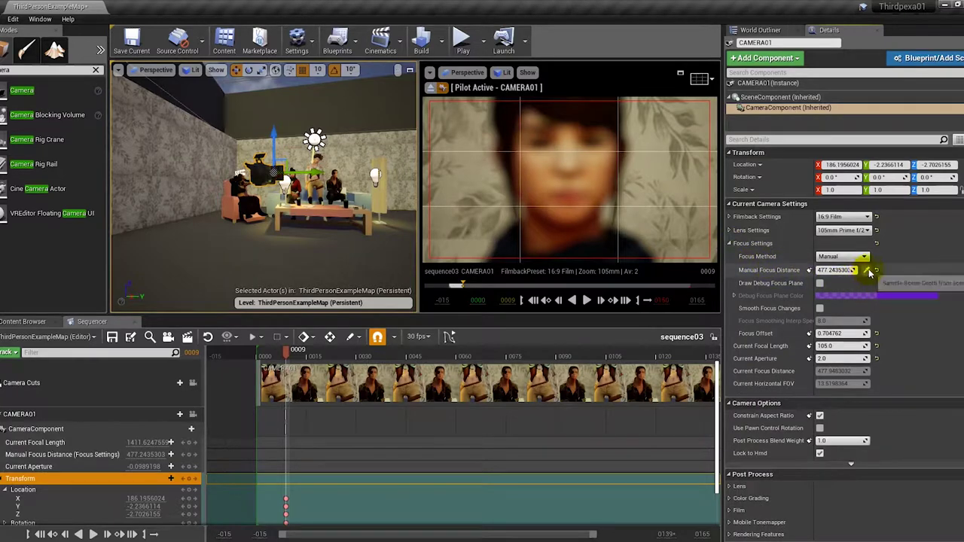
{"action": "left_click", "coordinate": [596, 179]}
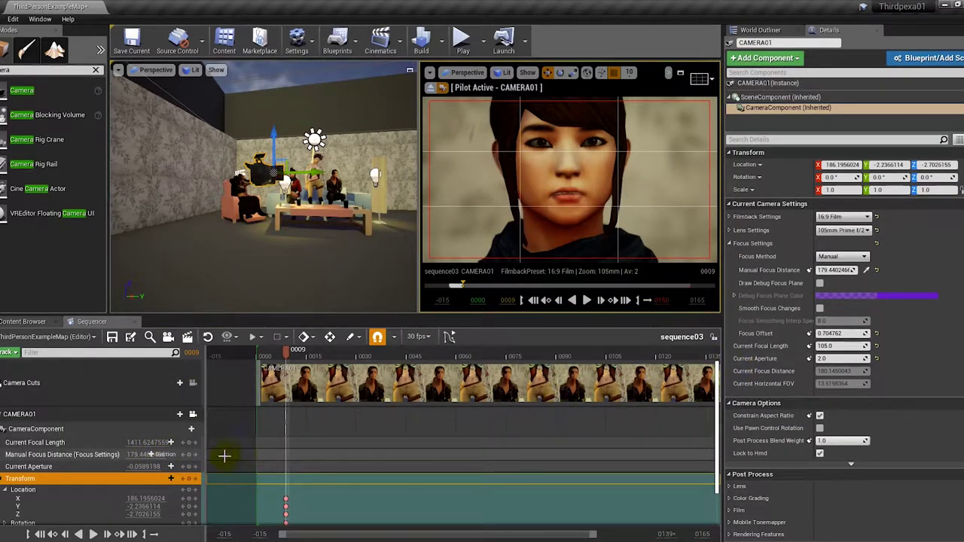
- Bring up the focus distance field's text menu, then preview the shot up to frame 0034
{"action": "left_click", "coordinate": [837, 269]}
{"action": "right_click", "coordinate": [840, 269]}
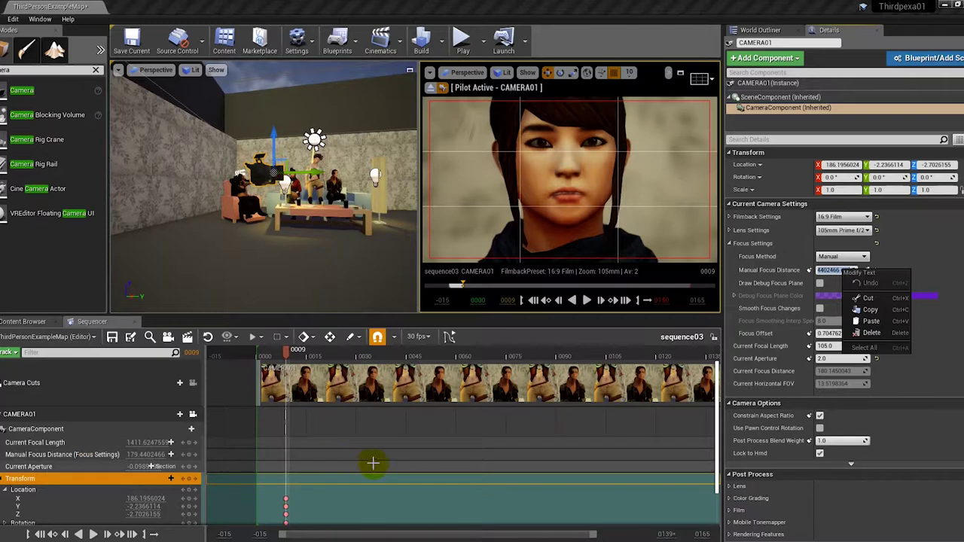
{"action": "mouse_move", "coordinate": [286, 351]}
{"action": "left_mouse_down"}
{"action": "mouse_move", "coordinate": [278, 357]}
{"action": "mouse_move", "coordinate": [371, 359]}
{"action": "left_mouse_up"}
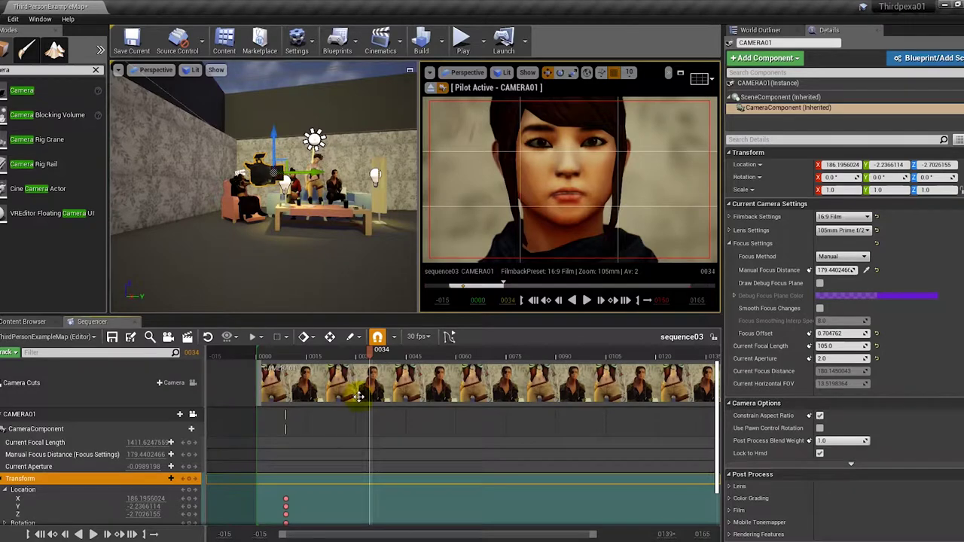
- Undo the gizmo move and key CAMERA01's Location at frame 0034: X 183.63, Y -3.40, Z -0.63
{"action": "left_click_drag", "start_coordinate": [278, 175], "coordinate": [337, 173]}
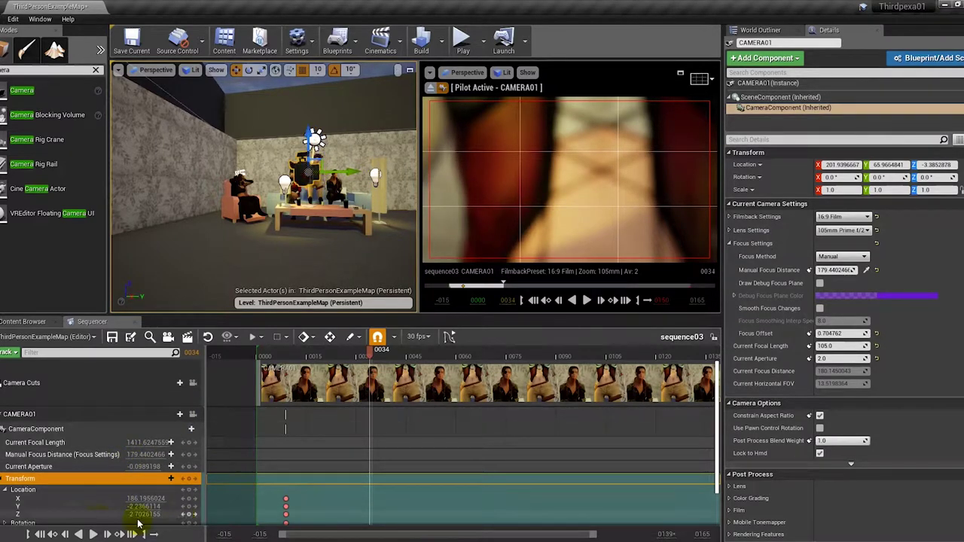
{"action": "scroll", "coordinate": [95, 503], "scroll_direction": "down", "scroll_amount": 1}
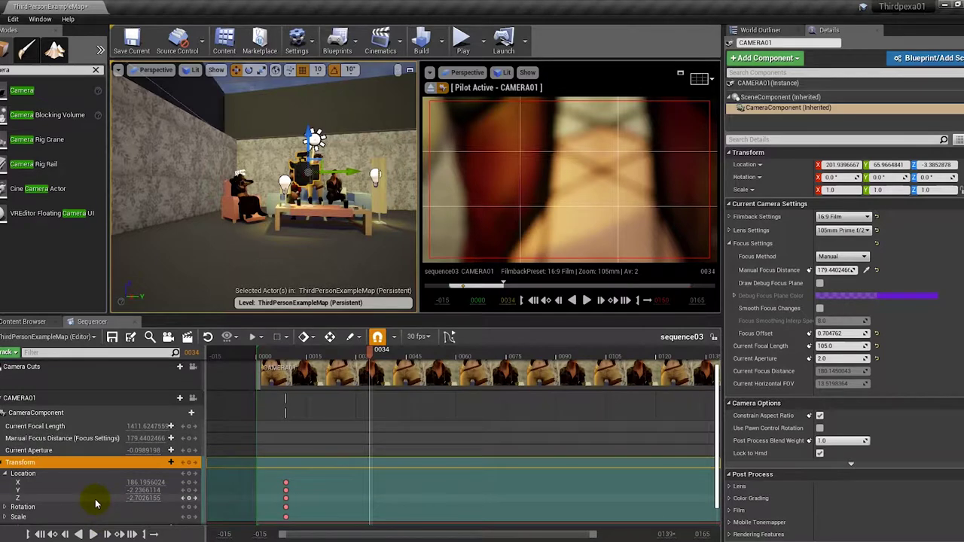
{"action": "key", "text": "ctrl+z"}
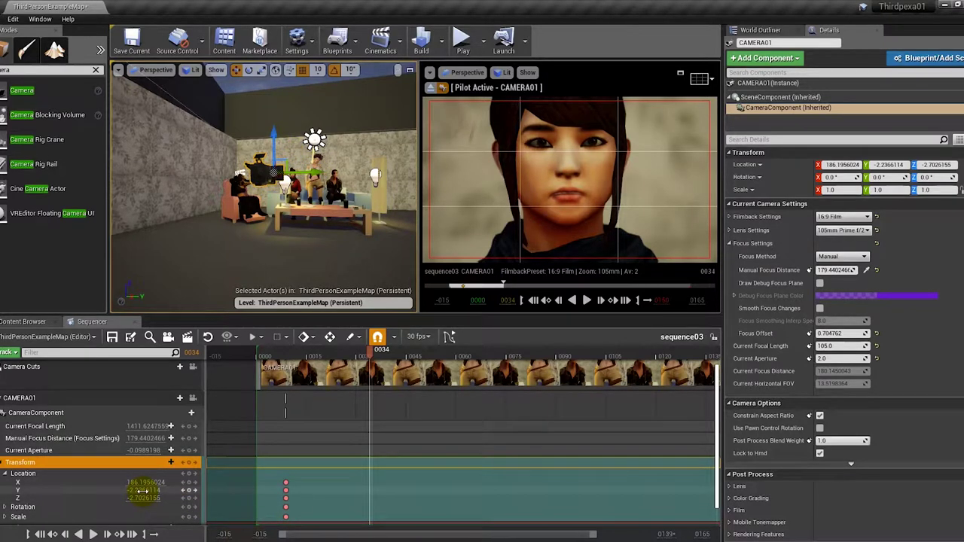
{"action": "mouse_move", "coordinate": [151, 482]}
{"action": "left_mouse_down"}
{"action": "mouse_move", "coordinate": [181, 482]}
{"action": "mouse_move", "coordinate": [128, 482]}
{"action": "left_mouse_up"}
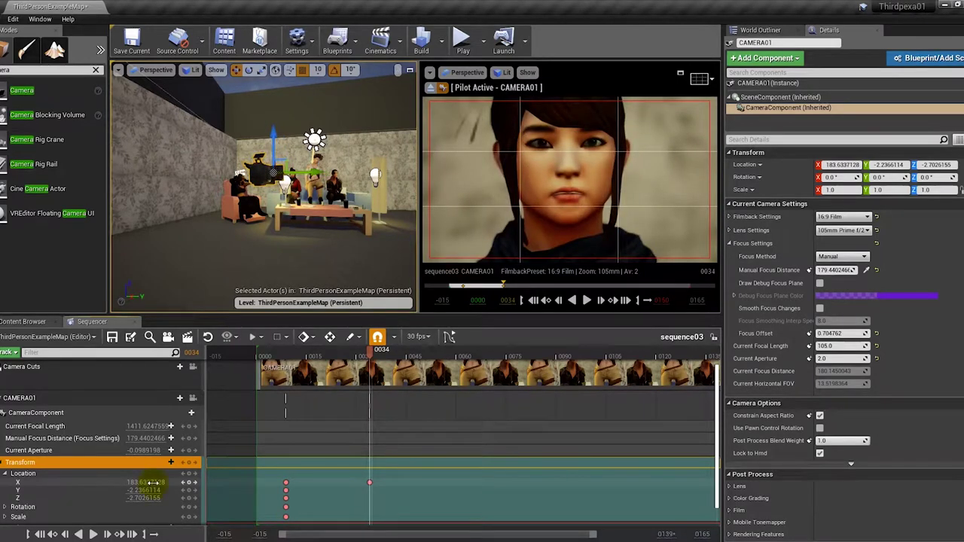
{"action": "left_click_drag", "start_coordinate": [148, 490], "coordinate": [128, 491]}
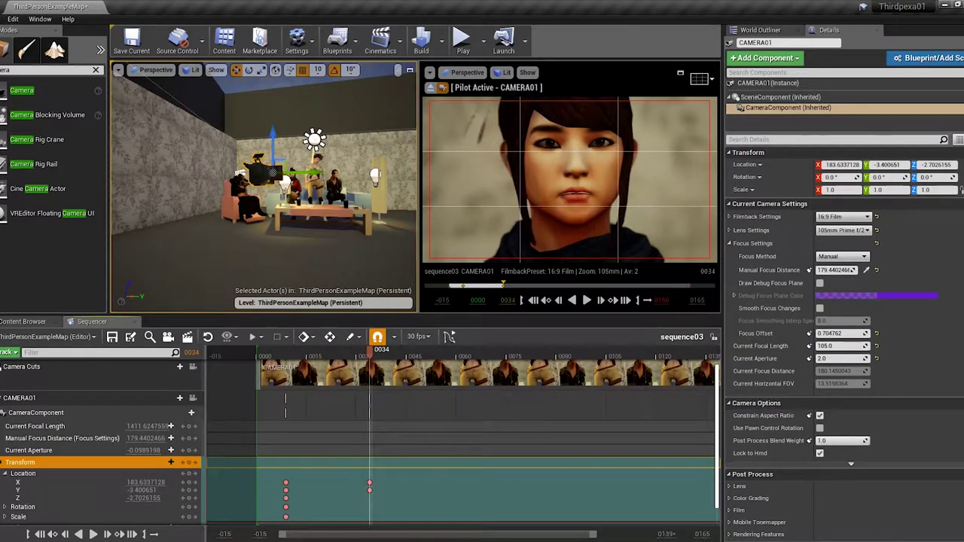
{"action": "left_click_drag", "start_coordinate": [148, 498], "coordinate": [136, 498]}
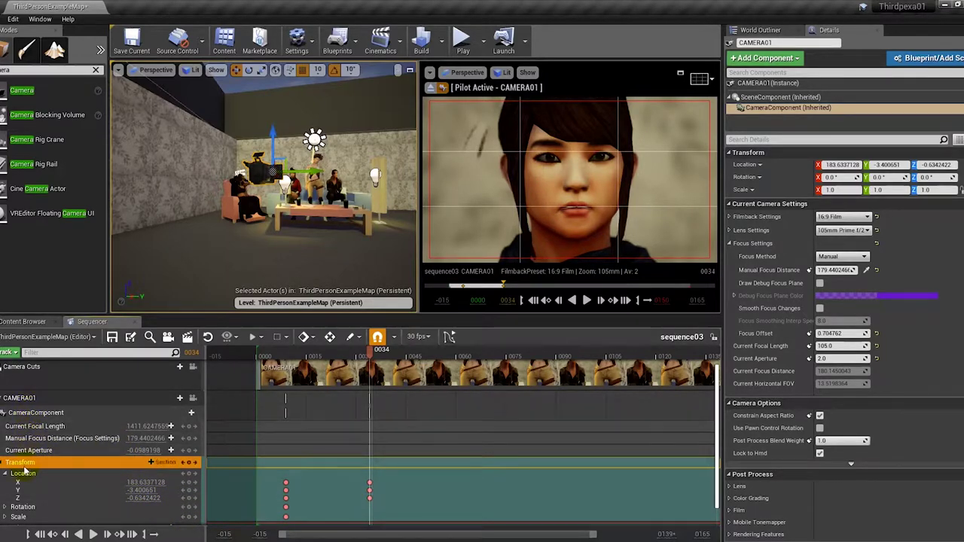
{"action": "scroll", "coordinate": [3, 468], "scroll_direction": "down", "scroll_amount": 1}
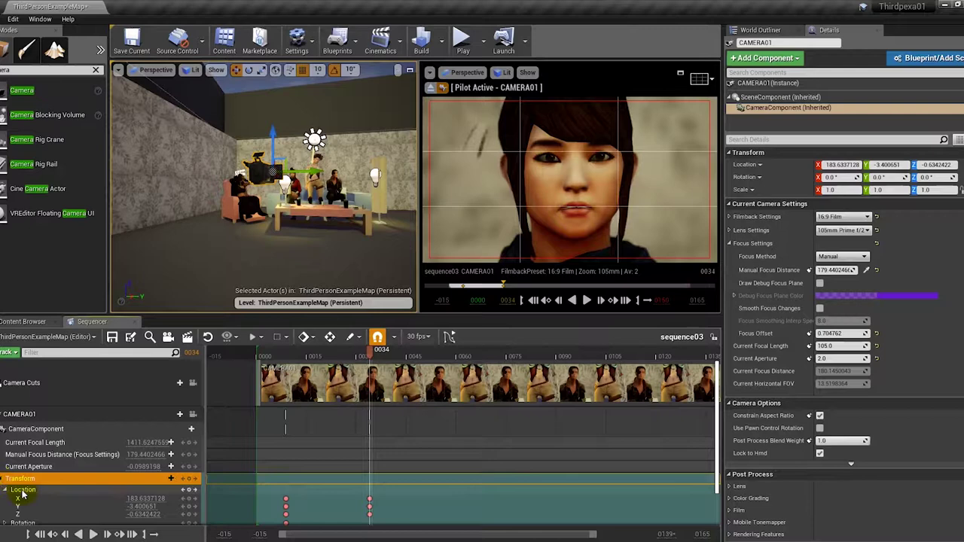
- Key pitch 6.29 and a new X location at frame 0034, and shift the focus section to frame 0009
{"action": "left_click", "coordinate": [5, 490]}
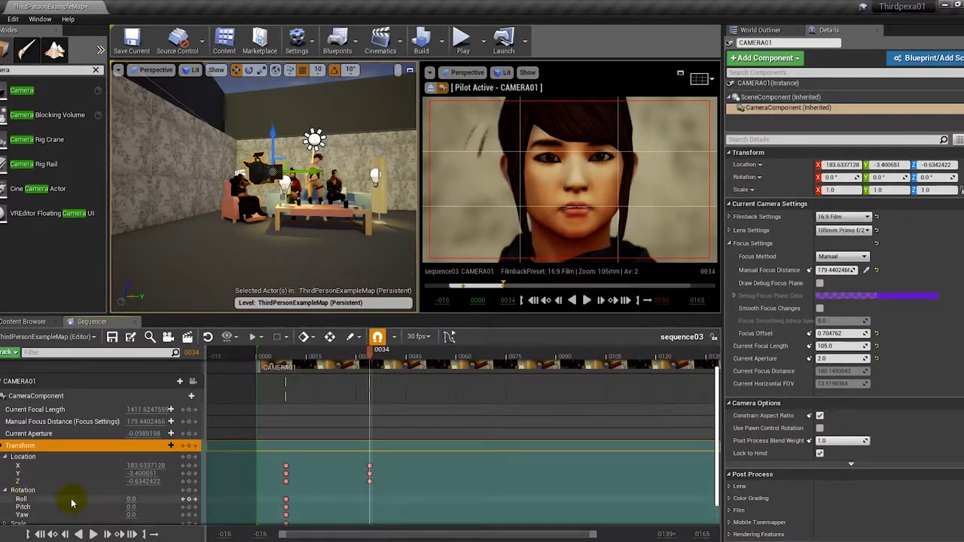
{"action": "left_click_drag", "start_coordinate": [130, 511], "coordinate": [113, 510]}
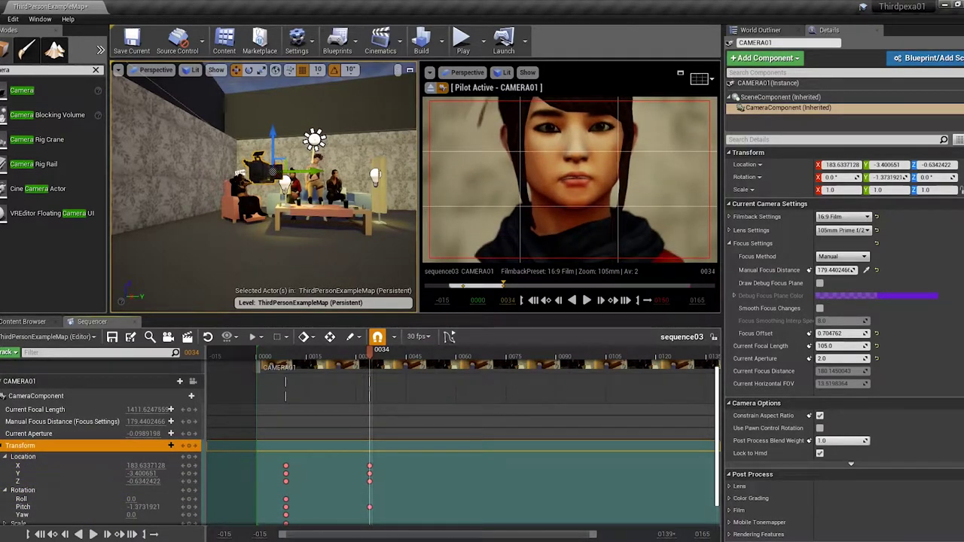
{"action": "mouse_move", "coordinate": [145, 465]}
{"action": "left_mouse_down"}
{"action": "mouse_move", "coordinate": [120, 466]}
{"action": "mouse_move", "coordinate": [219, 473]}
{"action": "mouse_move", "coordinate": [145, 485]}
{"action": "mouse_move", "coordinate": [113, 466]}
{"action": "left_mouse_up"}
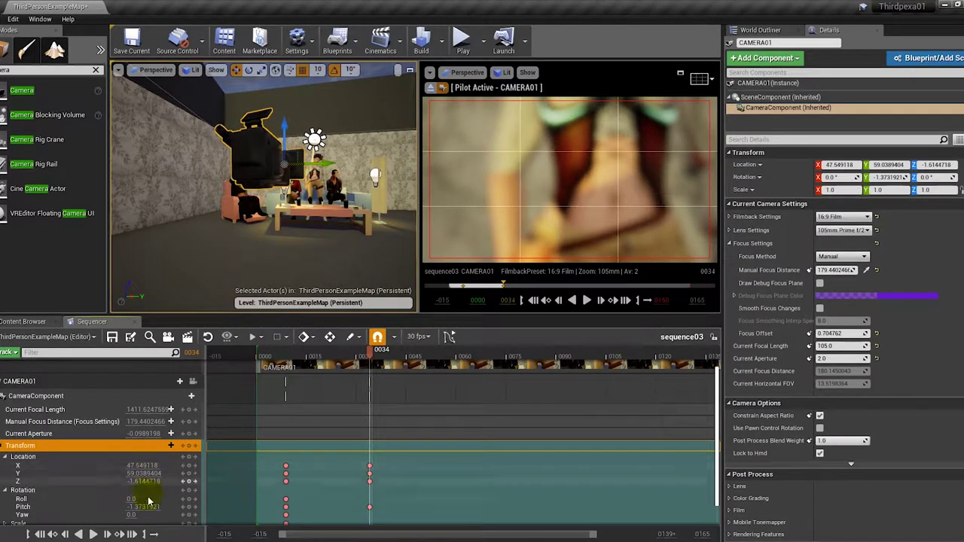
{"action": "left_click_drag", "start_coordinate": [146, 506], "coordinate": [173, 506]}
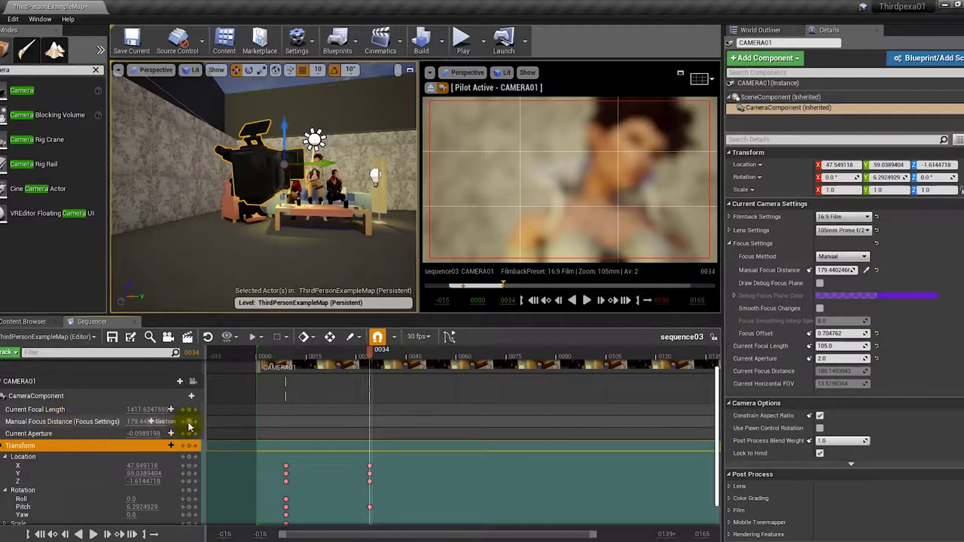
{"action": "left_click_drag", "start_coordinate": [371, 423], "coordinate": [292, 426]}
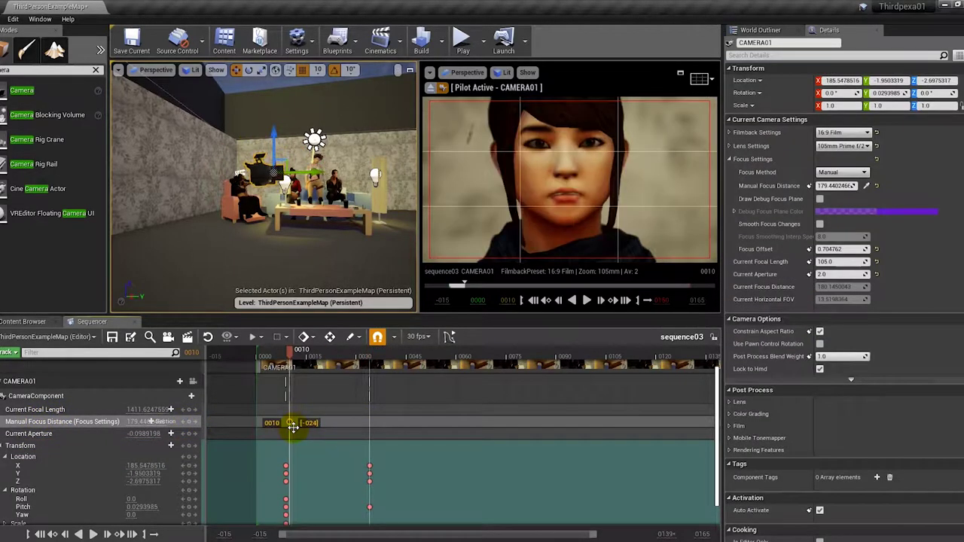
- Scrub the Sequencer playhead to frame 0032
{"action": "left_click", "coordinate": [370, 363]}
{"action": "left_click_drag", "start_coordinate": [287, 350], "coordinate": [370, 359]}
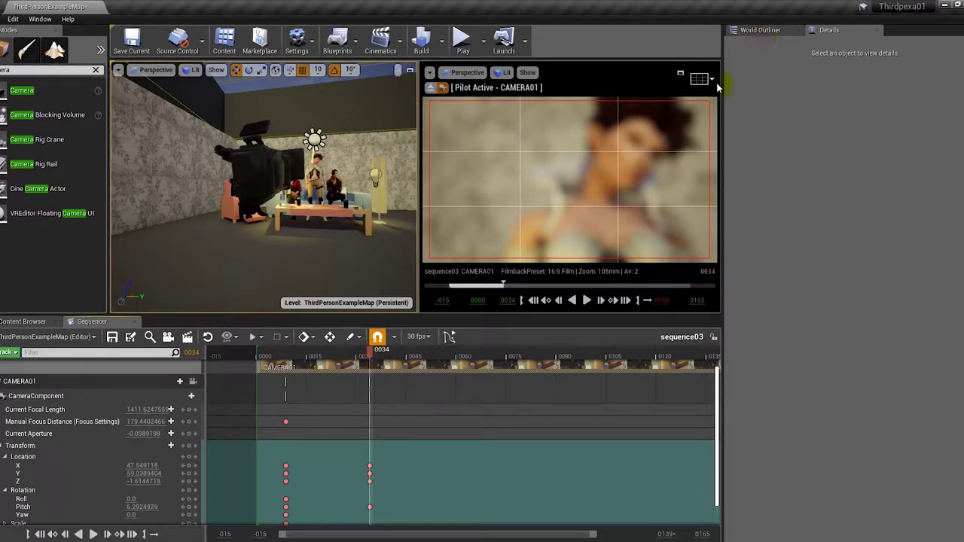
{"action": "scroll", "coordinate": [268, 182], "scroll_direction": "up", "scroll_amount": 1}
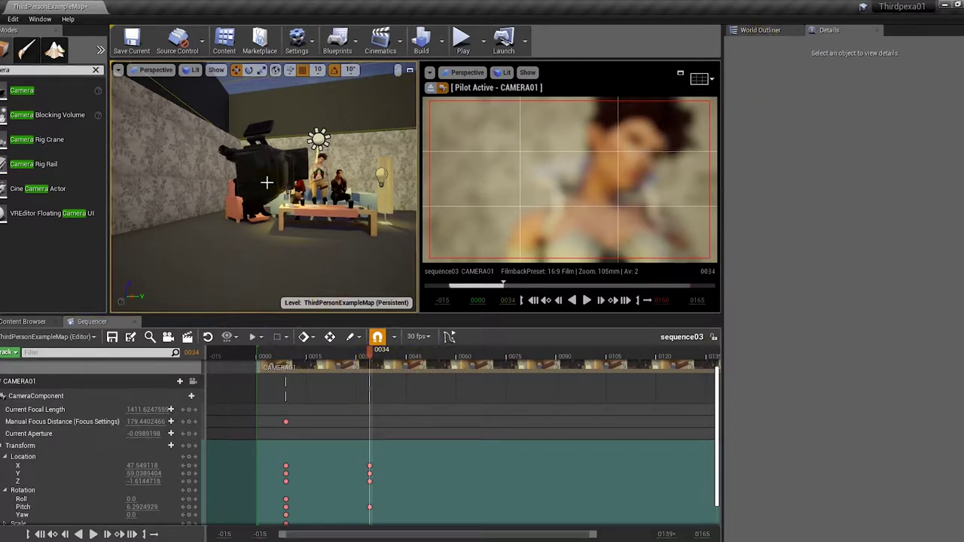
{"action": "scroll", "coordinate": [268, 182], "scroll_direction": "up", "scroll_amount": 1}
- Select the Manual Focus Distance track and sample Maria to set focus to about 257.12
{"action": "left_click", "coordinate": [268, 182]}
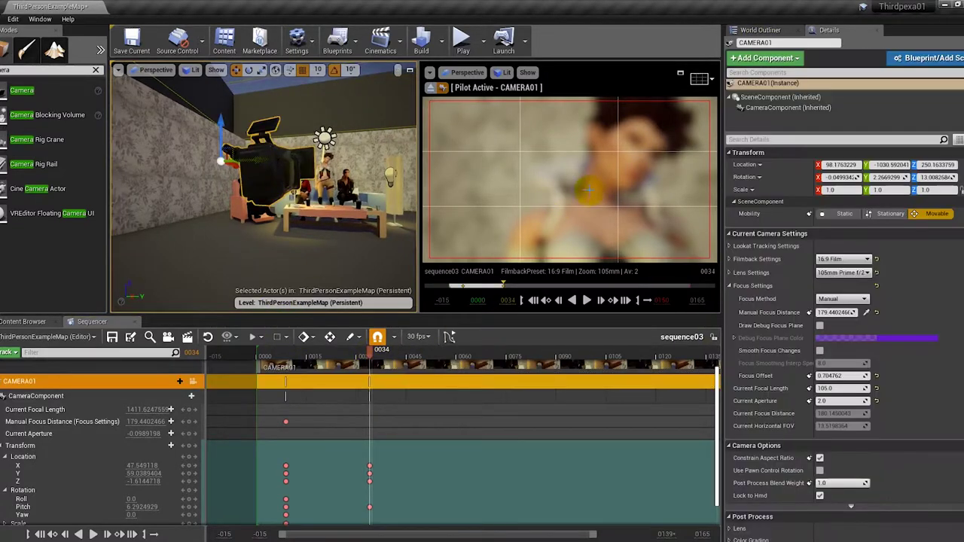
{"action": "left_click", "coordinate": [616, 176]}
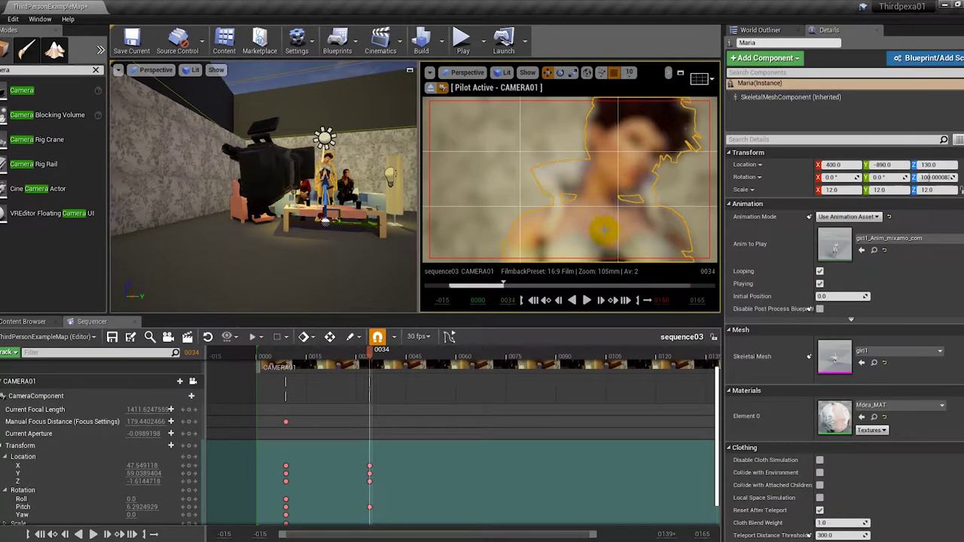
{"action": "left_click", "coordinate": [273, 143]}
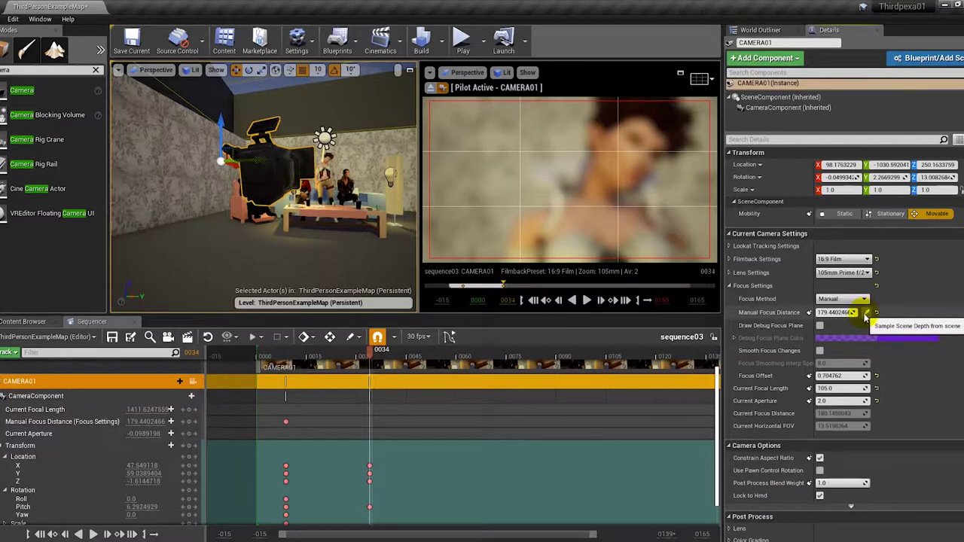
{"action": "left_click", "coordinate": [865, 313]}
{"action": "left_click", "coordinate": [626, 220]}
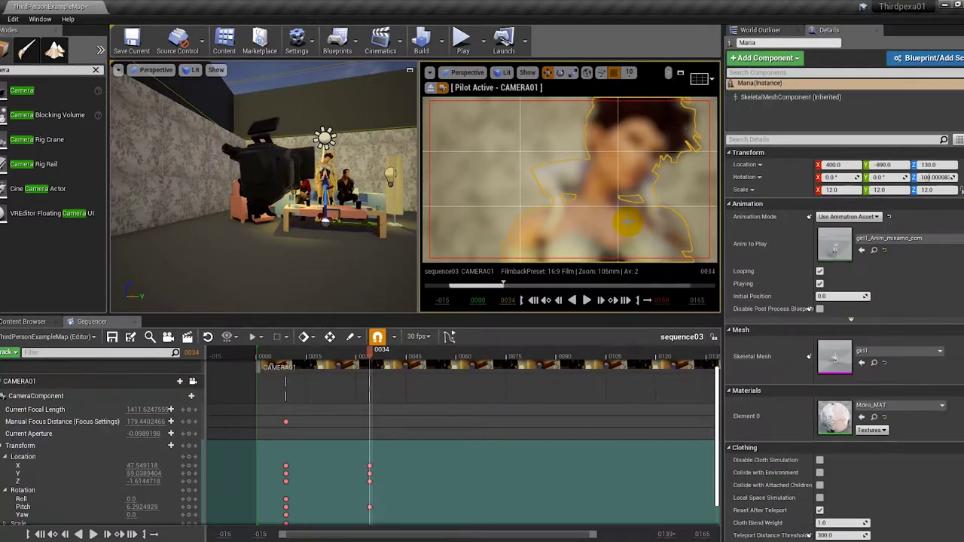
{"action": "left_click", "coordinate": [286, 151]}
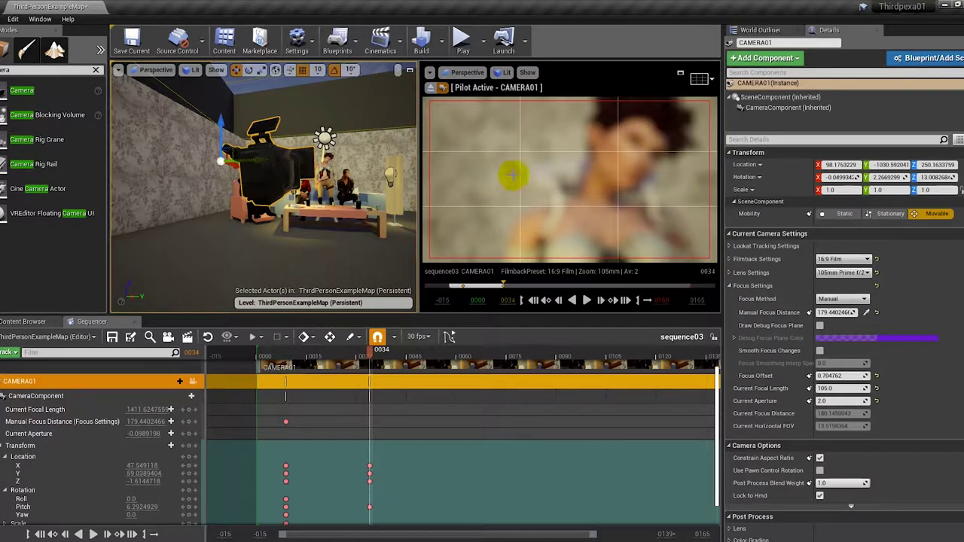
{"action": "left_click", "coordinate": [75, 423]}
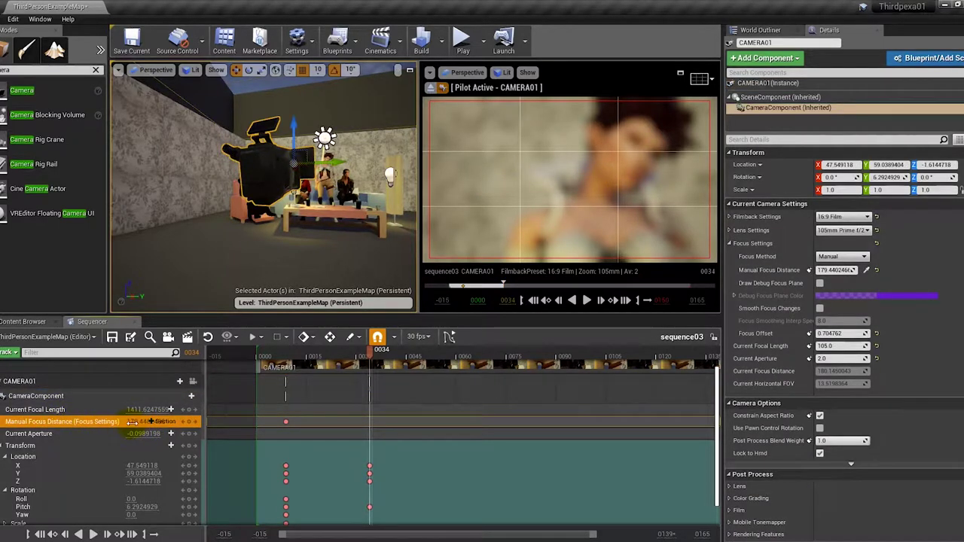
{"action": "left_click", "coordinate": [867, 270]}
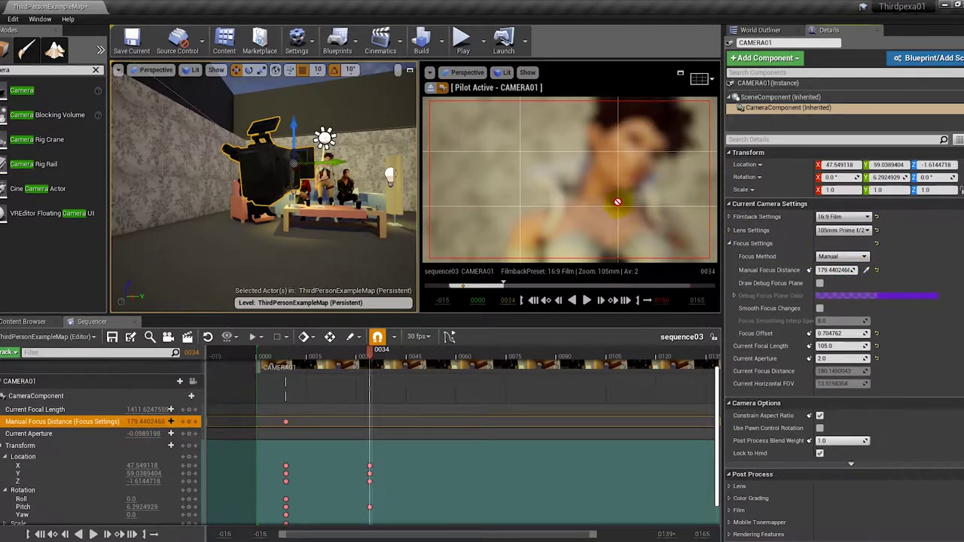
{"action": "left_click", "coordinate": [605, 219]}
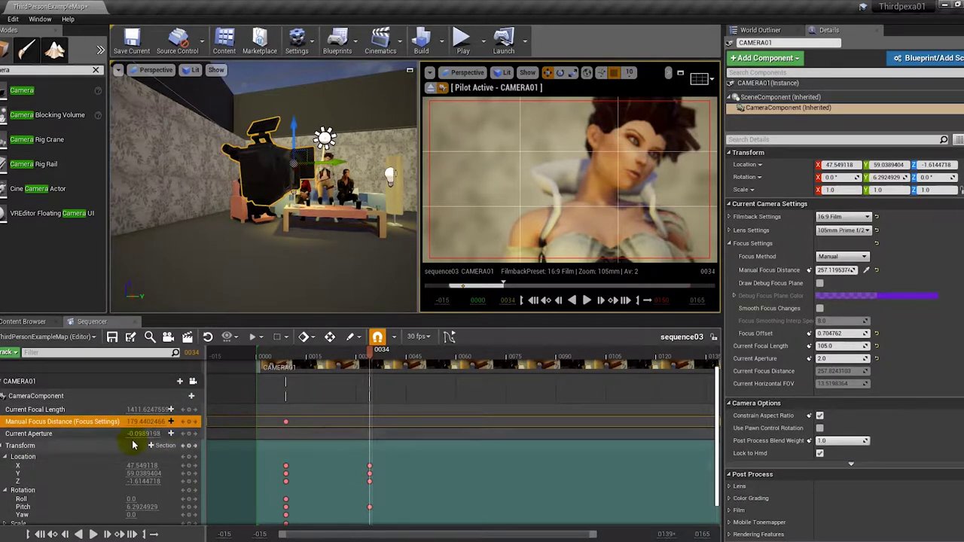
- Key Manual Focus Distance at frame 0034, raise it until Maria is sharp, and preview
{"action": "left_click", "coordinate": [189, 422]}
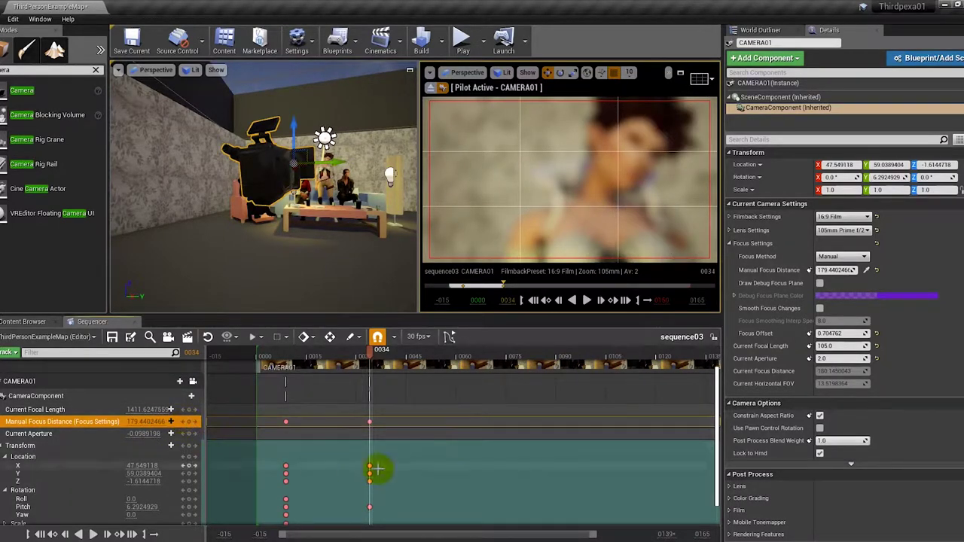
{"action": "left_click_drag", "start_coordinate": [369, 358], "coordinate": [372, 369]}
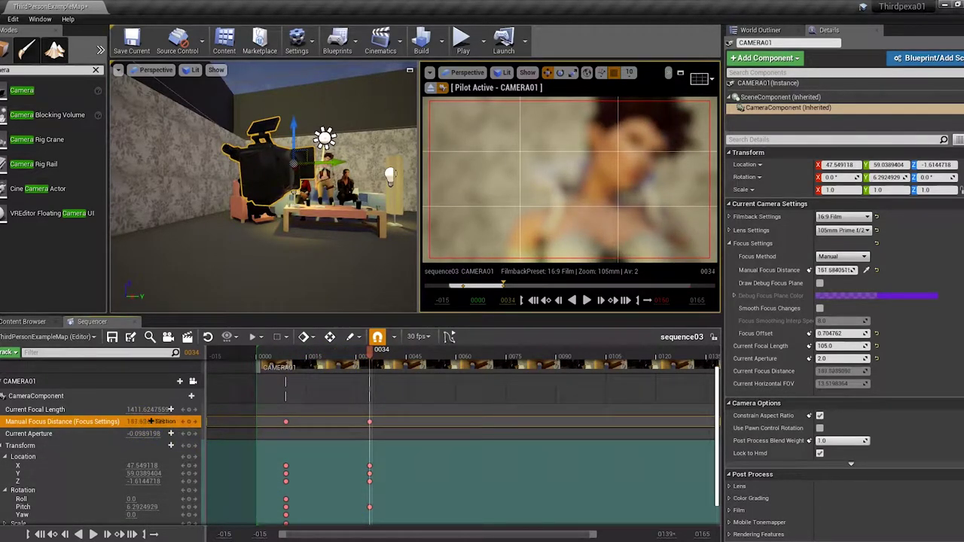
{"action": "left_click_drag", "start_coordinate": [151, 421], "coordinate": [151, 422]}
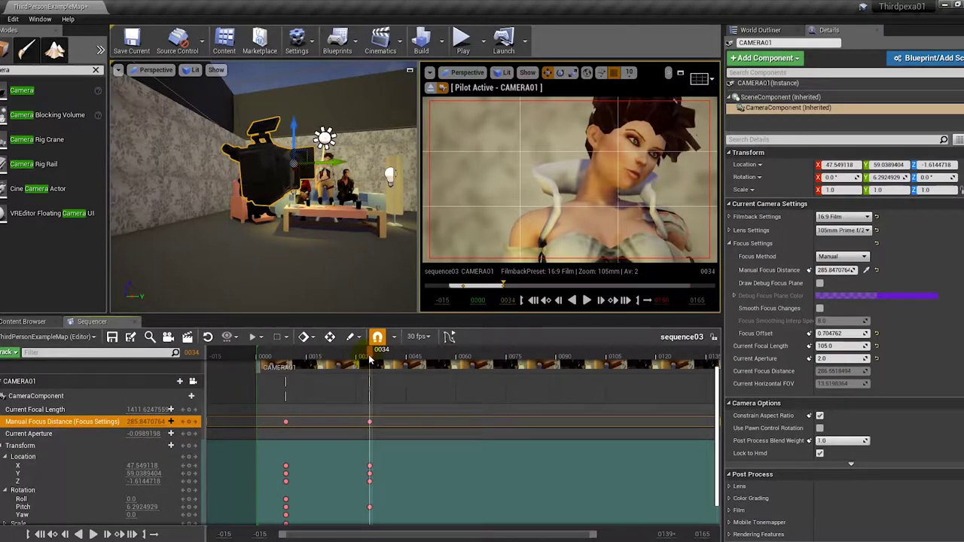
{"action": "left_click", "coordinate": [330, 365]}
{"action": "left_click_drag", "start_coordinate": [329, 365], "coordinate": [393, 367]}
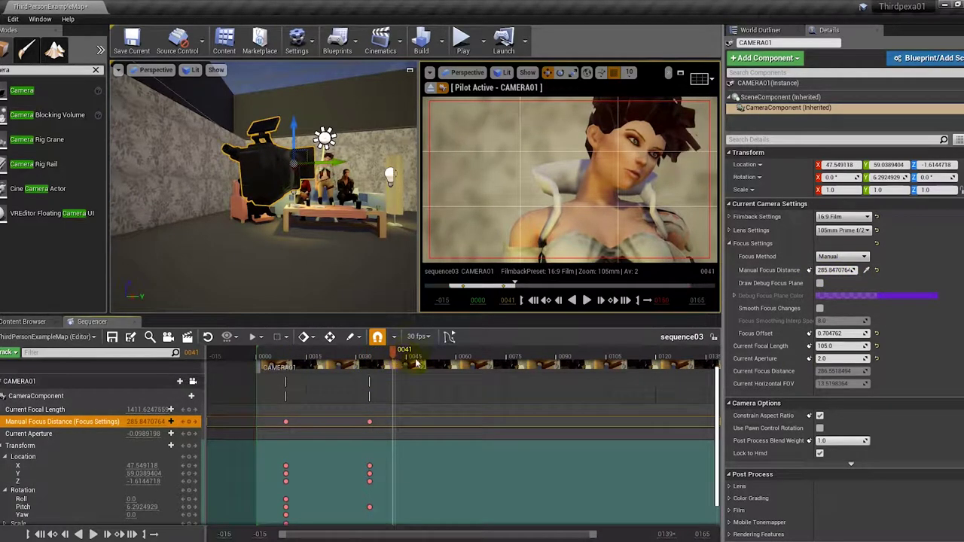
- Copy the focus distance and paste it into the frame 34 key, about 285.85
{"action": "right_click", "coordinate": [832, 272]}
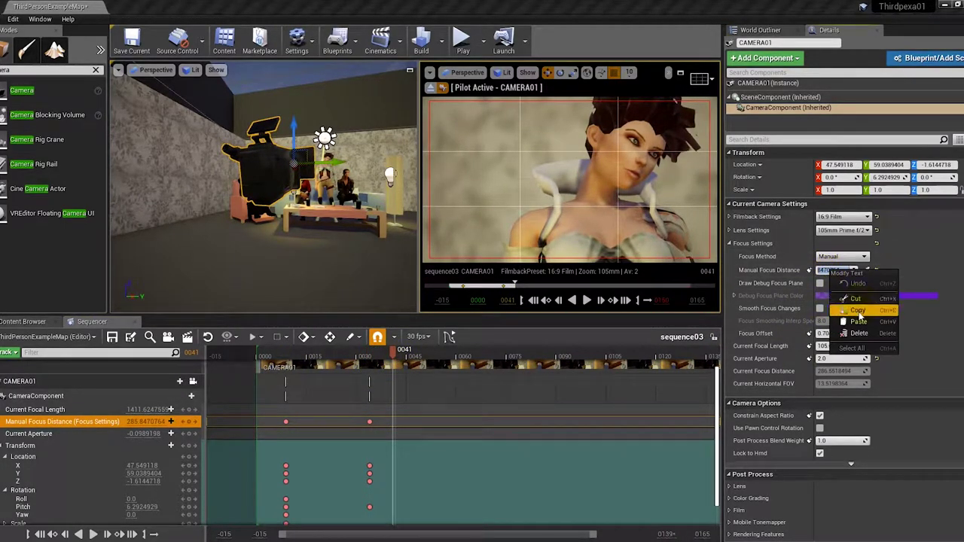
{"action": "left_click", "coordinate": [856, 310]}
{"action": "left_click", "coordinate": [183, 423]}
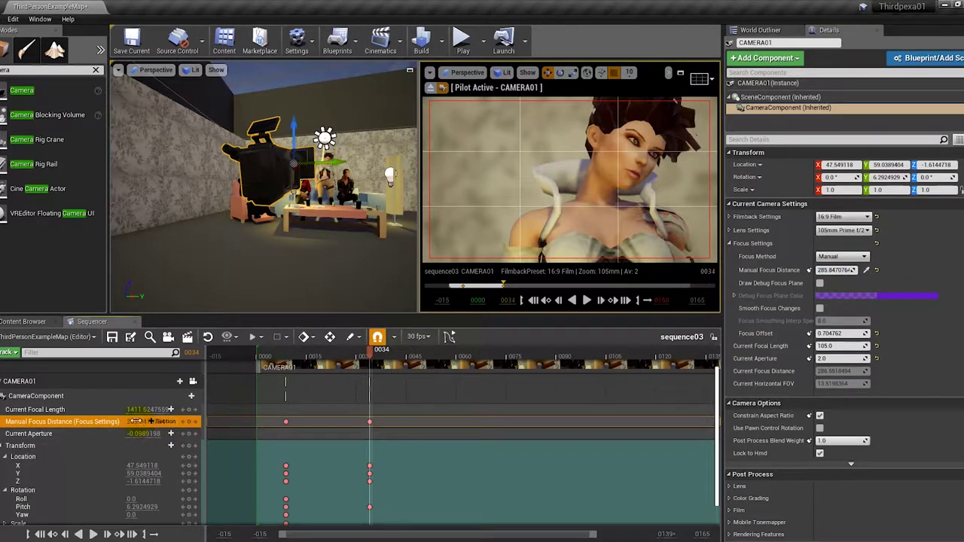
{"action": "right_click", "coordinate": [139, 422]}
{"action": "left_click", "coordinate": [169, 473]}
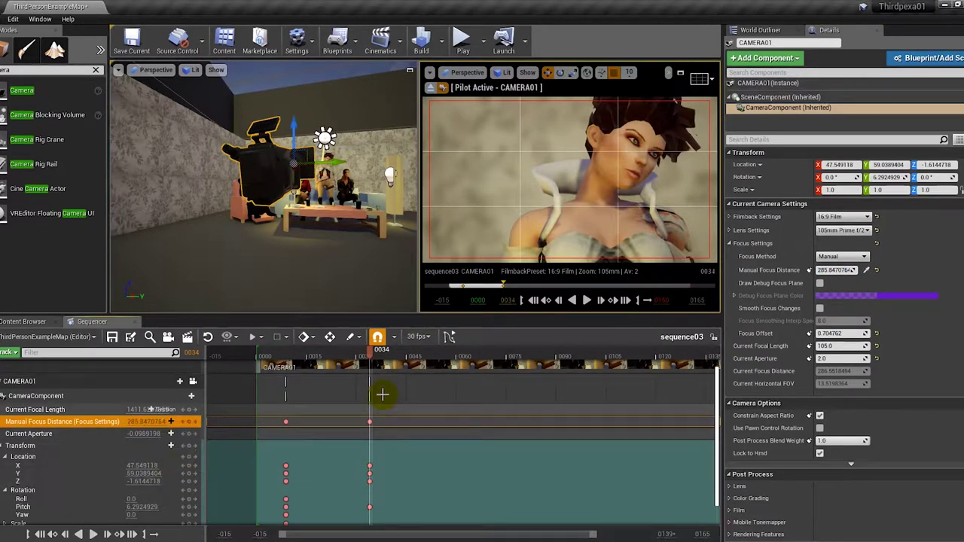
{"action": "left_click", "coordinate": [337, 356]}
{"action": "left_click_drag", "start_coordinate": [337, 360], "coordinate": [496, 369]}
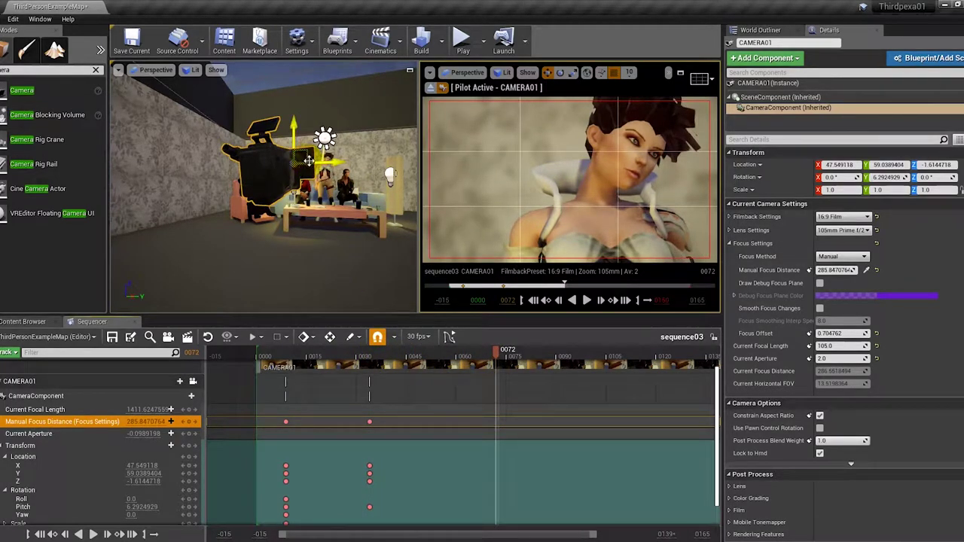
- Reposition CAMERA01 at frame 72 to frame the eye-patched woman and key its transform
{"action": "left_click_drag", "start_coordinate": [324, 161], "coordinate": [395, 173]}
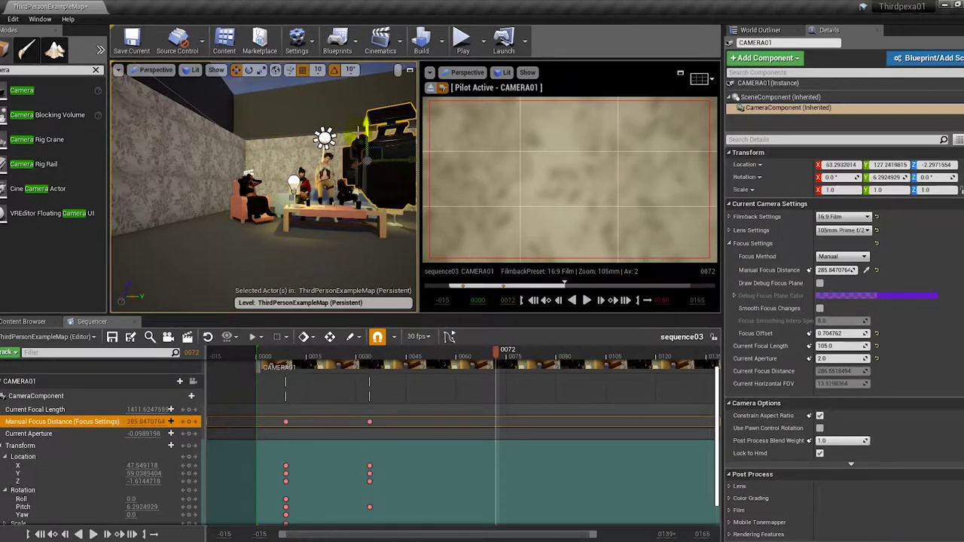
{"action": "left_click_drag", "start_coordinate": [367, 124], "coordinate": [360, 169]}
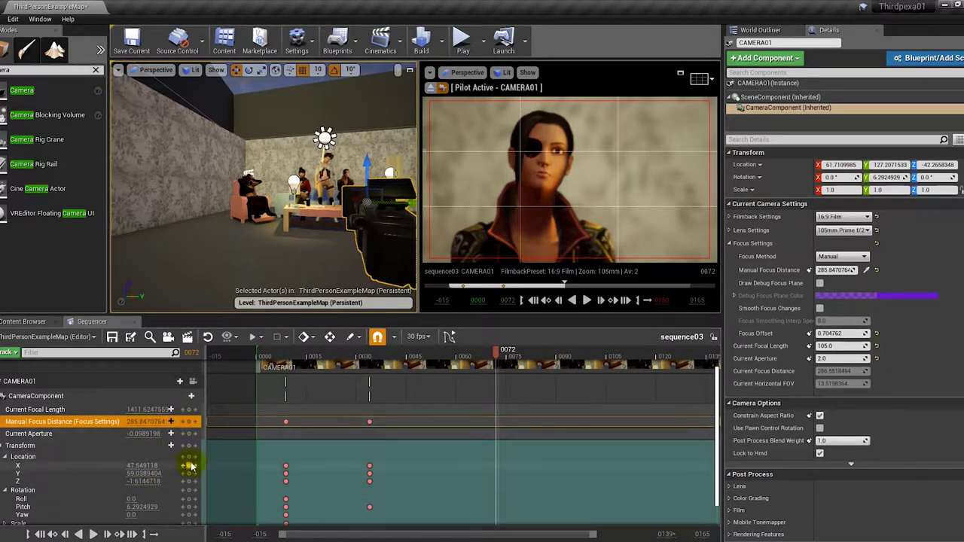
{"action": "key", "text": "s"}
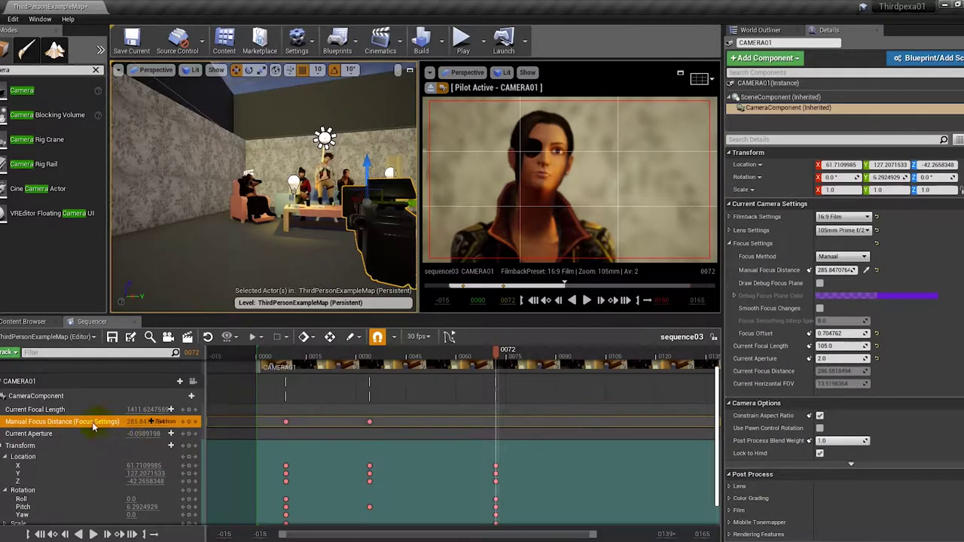
- Key Manual Focus Distance at frame 72 as 320.146759 via copy-paste, then preview the shot
{"action": "left_click", "coordinate": [171, 423]}
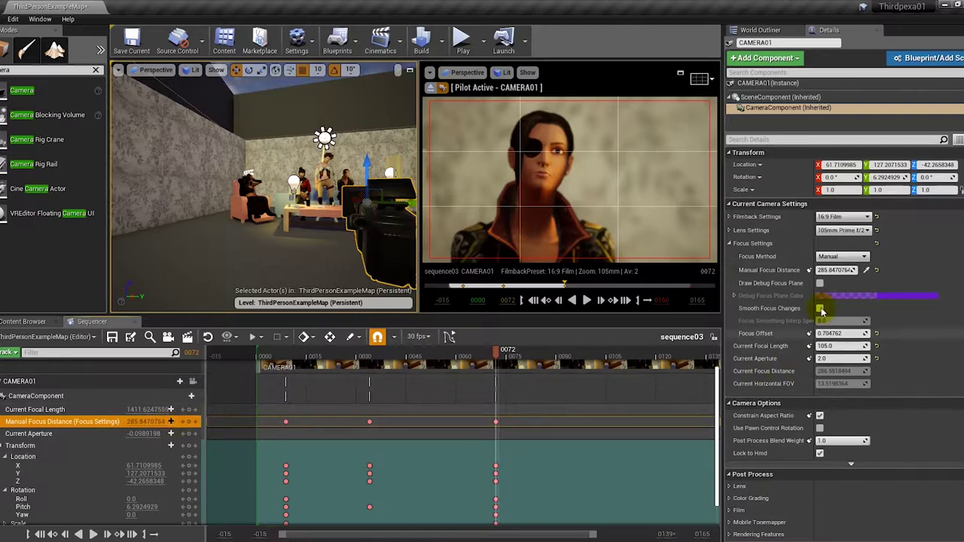
{"action": "left_click_drag", "start_coordinate": [838, 269], "coordinate": [835, 269]}
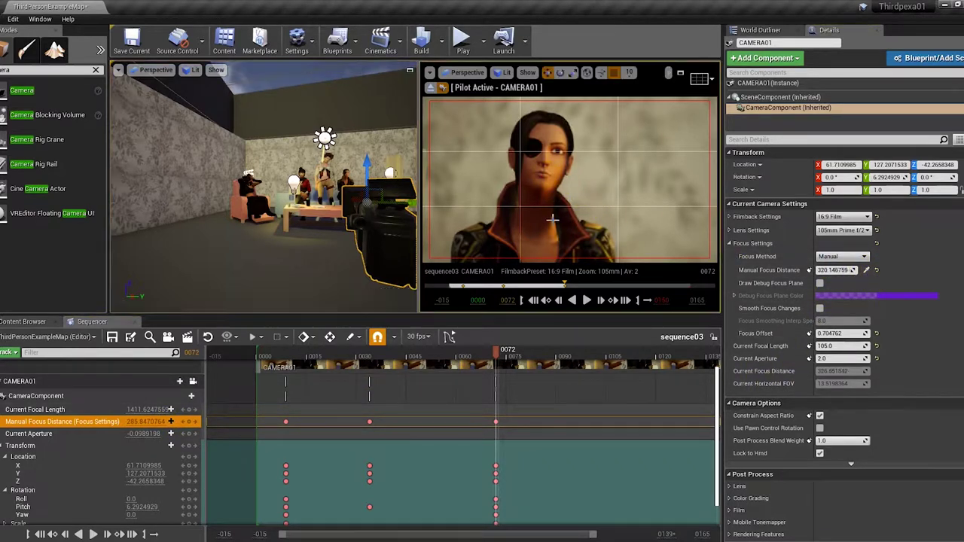
{"action": "right_click", "coordinate": [839, 270]}
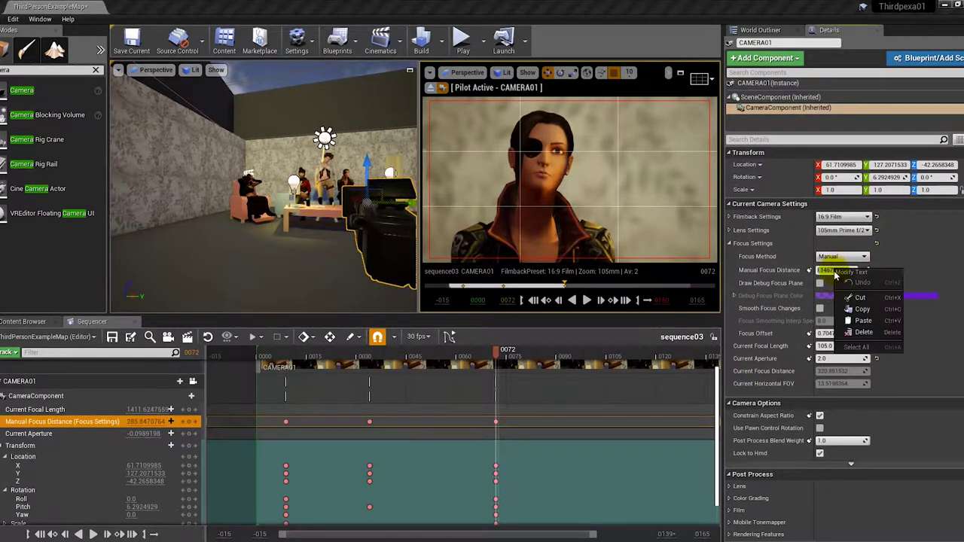
{"action": "left_click", "coordinate": [859, 314]}
{"action": "right_click", "coordinate": [136, 422]}
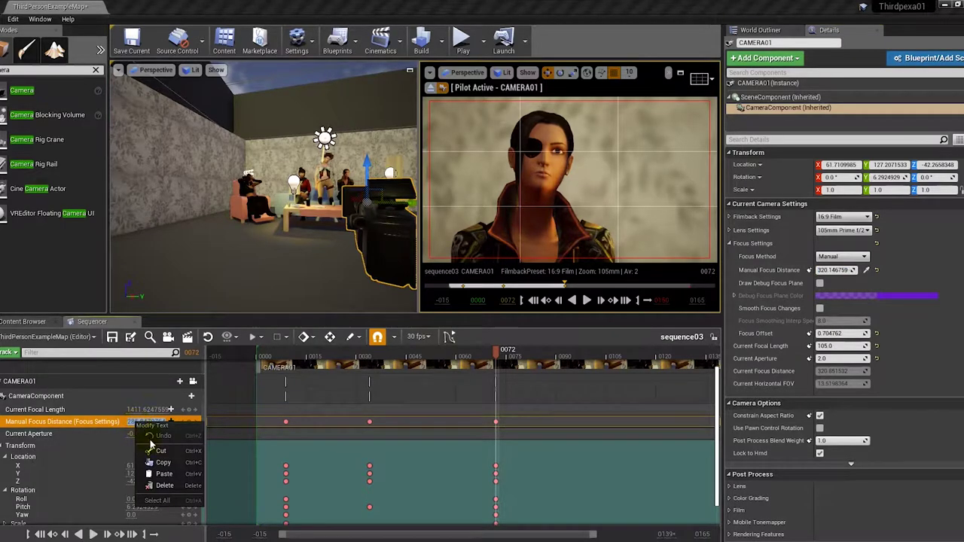
{"action": "left_click", "coordinate": [161, 469]}
{"action": "mouse_move", "coordinate": [464, 362]}
{"action": "left_mouse_down"}
{"action": "mouse_move", "coordinate": [370, 361]}
{"action": "mouse_move", "coordinate": [452, 374]}
{"action": "left_mouse_up"}
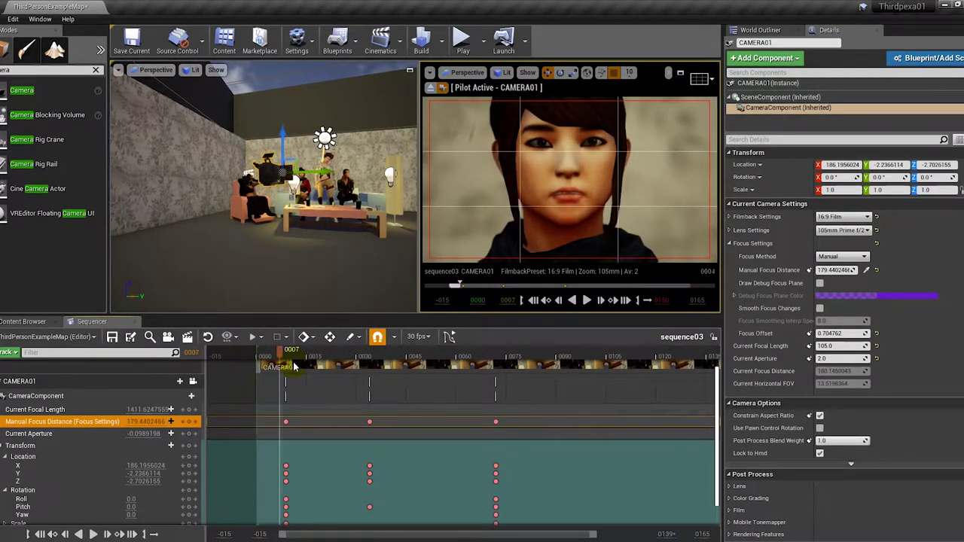
{"action": "left_click_drag", "start_coordinate": [452, 374], "coordinate": [546, 380]}
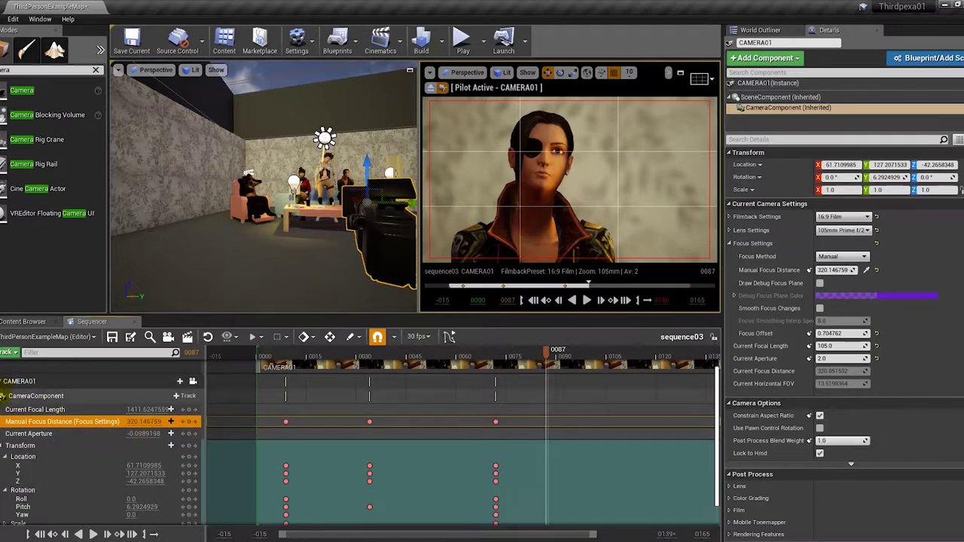
- Deselect the camera to collapse CAMERA01's tracks, and return the playhead to frame 14
{"action": "left_click", "coordinate": [23, 400]}
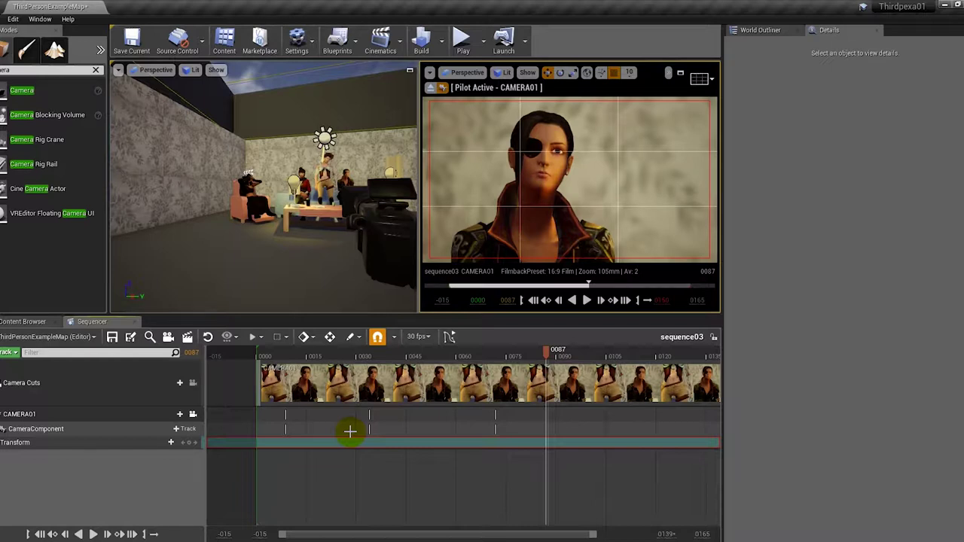
{"action": "left_click", "coordinate": [301, 356]}
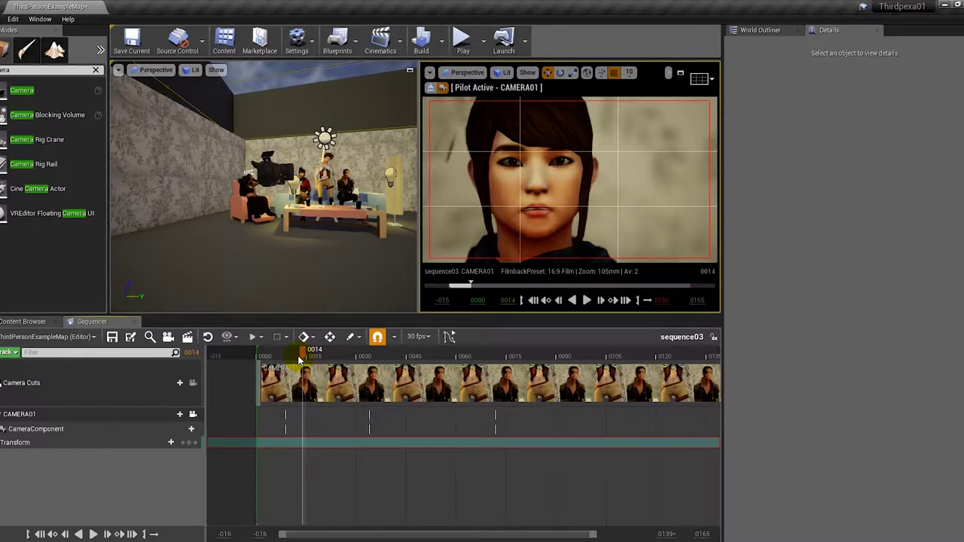
- Create a new level sequence from the Cinematics options and save it as SEQUENCE04
{"action": "left_click", "coordinate": [15, 324]}
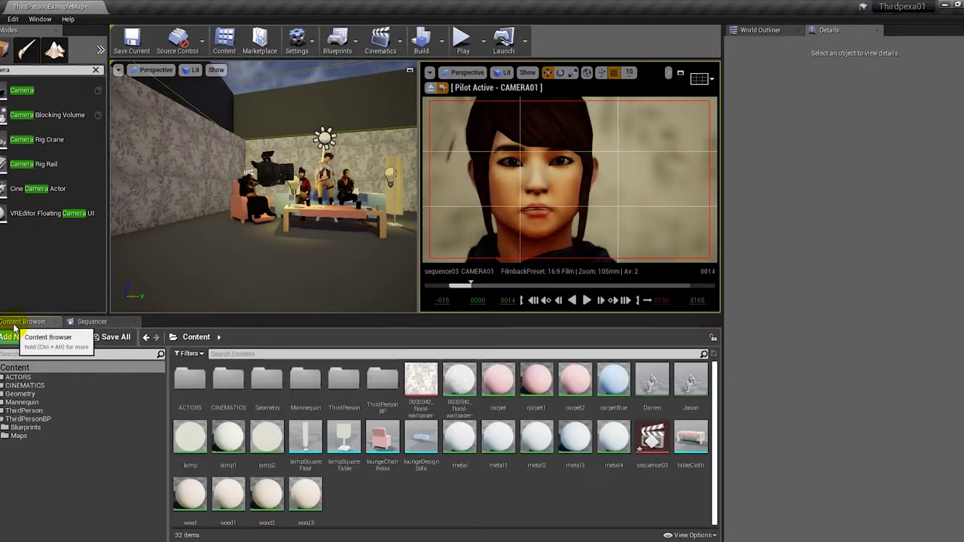
{"action": "right_click", "coordinate": [577, 501]}
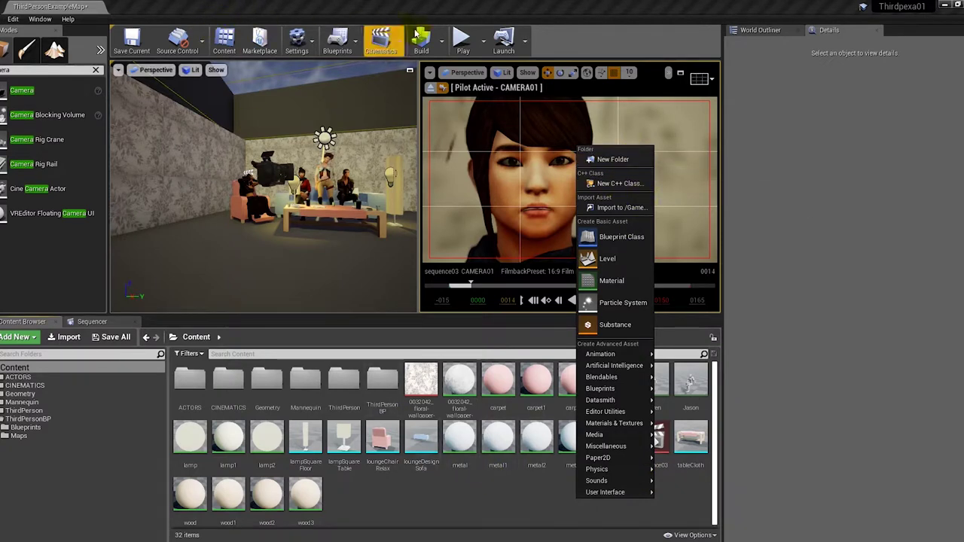
{"action": "left_click", "coordinate": [381, 42]}
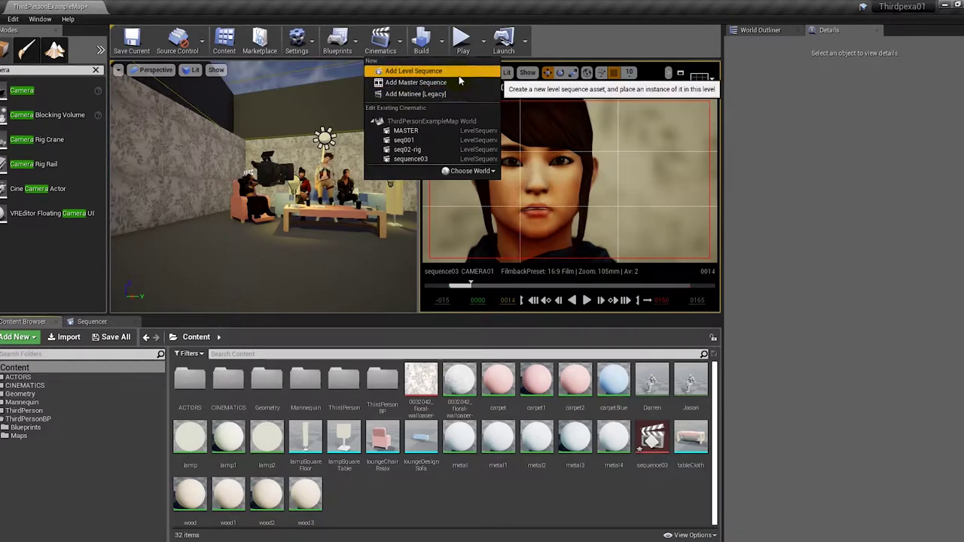
{"action": "left_click", "coordinate": [459, 73]}
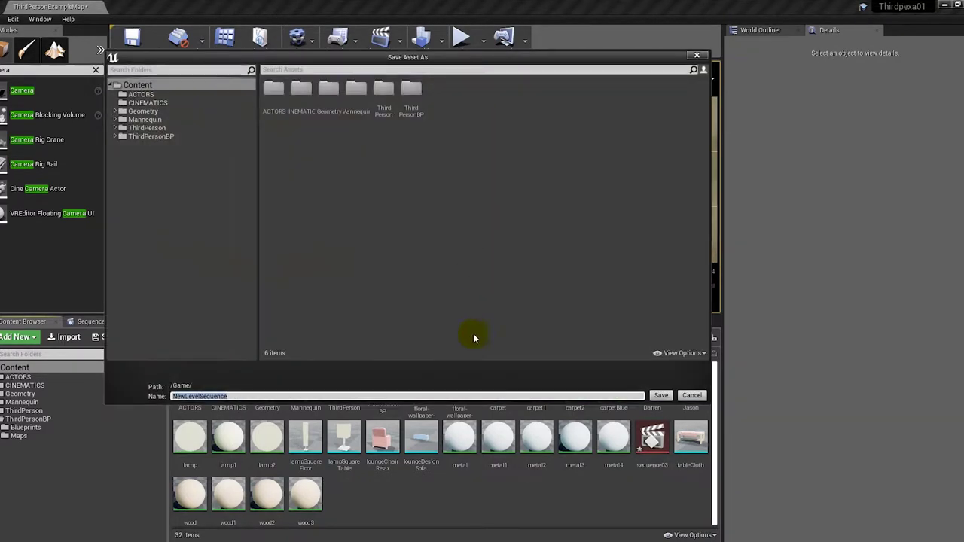
{"action": "type", "text": "MAS"}
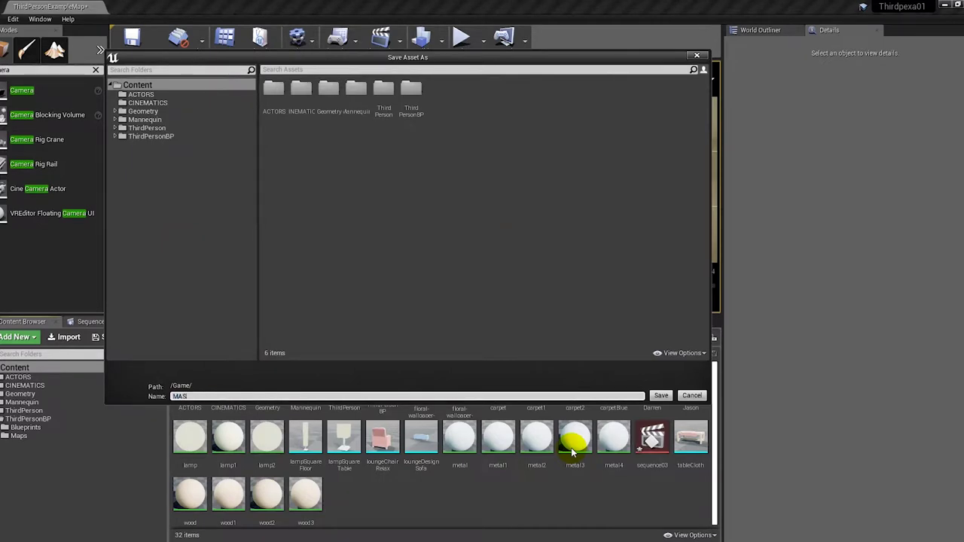
{"action": "type", "text": "TERS"}
{"action": "key", "text": "Return"}
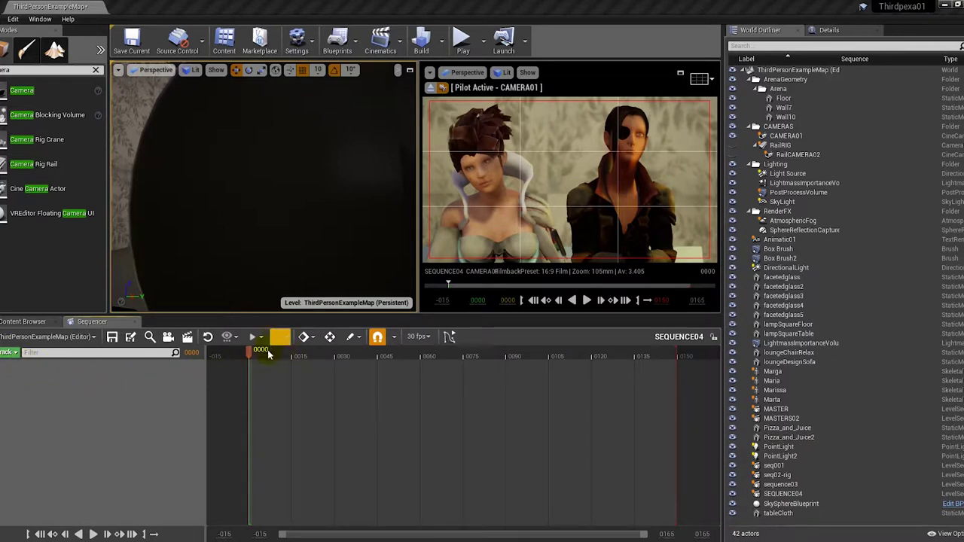
- Add an empty Shot Track to SEQUENCE04, dismiss the shot list, and show the Content folder
{"action": "left_click", "coordinate": [6, 352]}
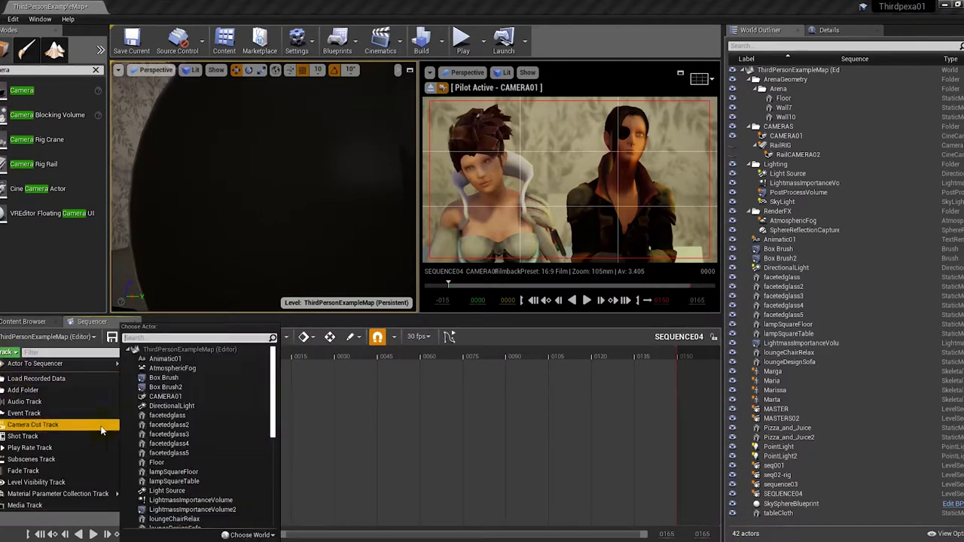
{"action": "left_click", "coordinate": [100, 439]}
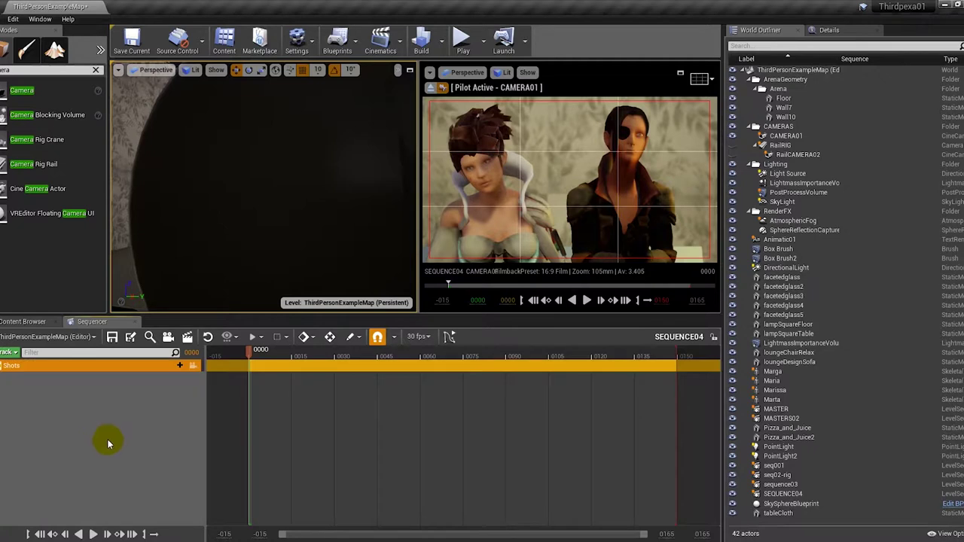
{"action": "left_click", "coordinate": [179, 366]}
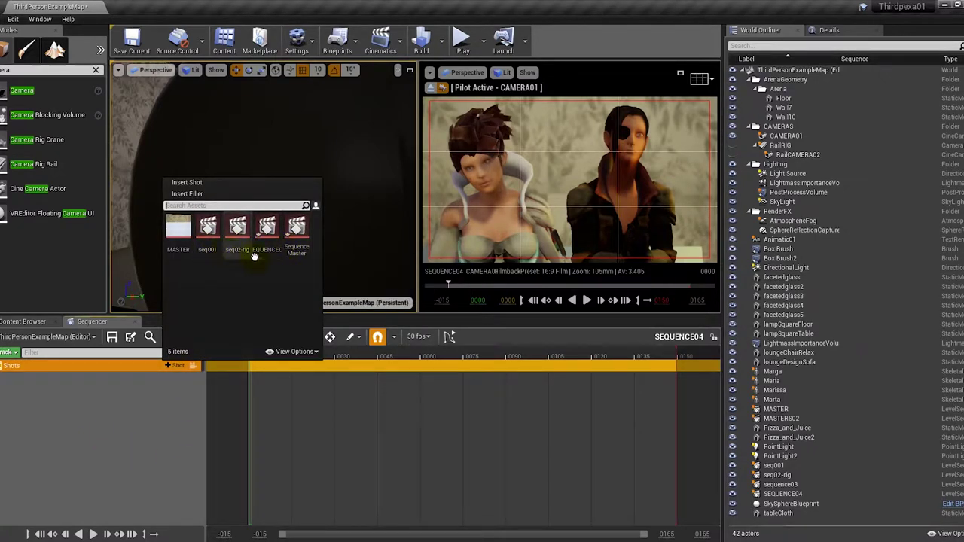
{"action": "left_click", "coordinate": [351, 439]}
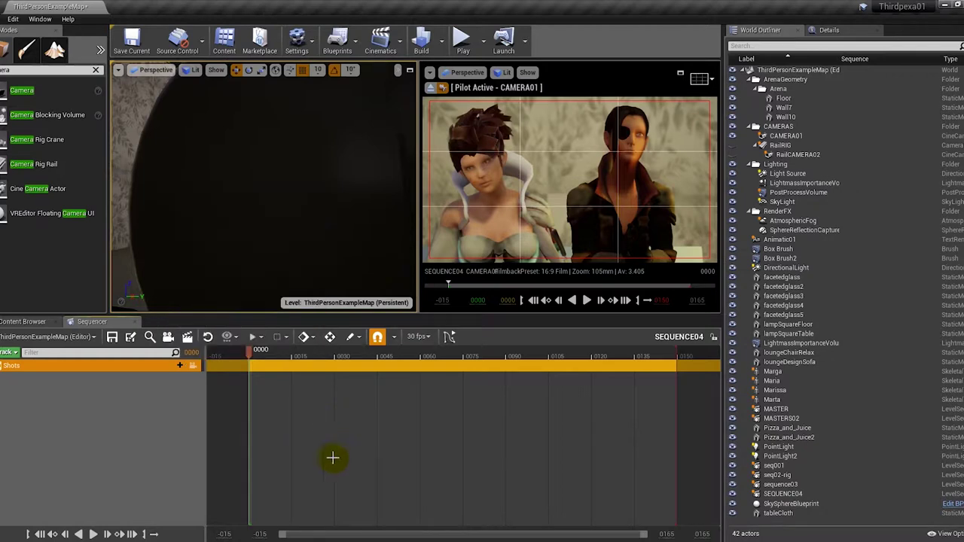
{"action": "left_click", "coordinate": [29, 326]}
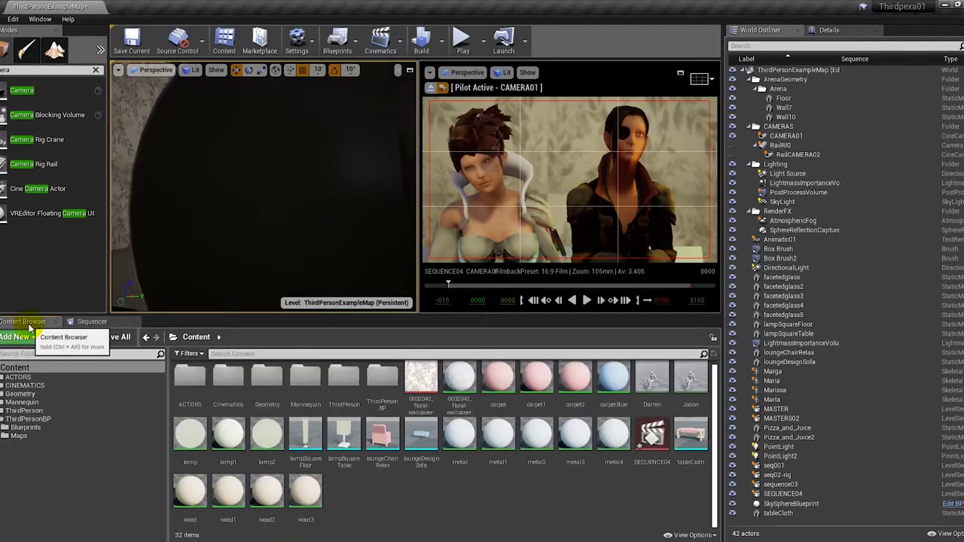
{"action": "left_click", "coordinate": [25, 385]}
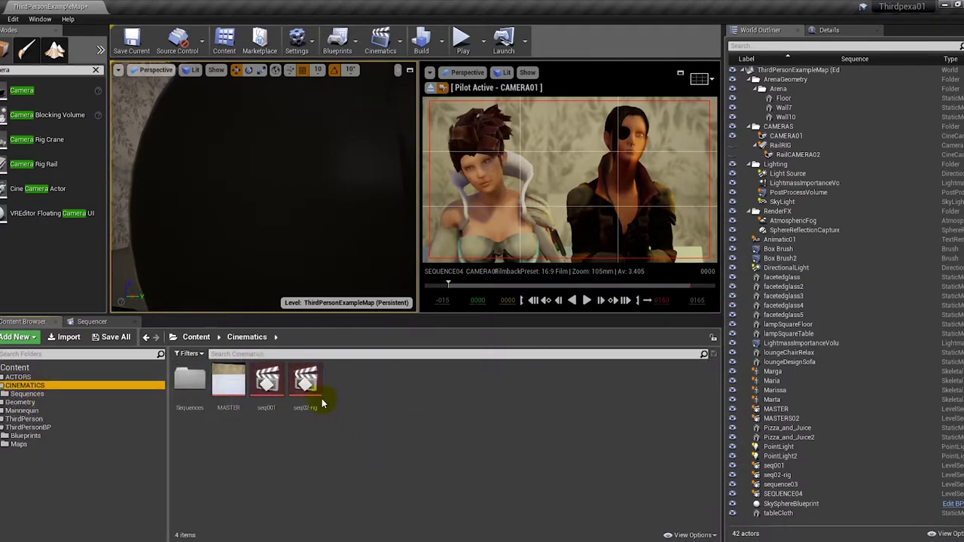
{"action": "double_click", "coordinate": [266, 380]}
{"action": "left_click_drag", "start_coordinate": [430, 354], "coordinate": [438, 354]}
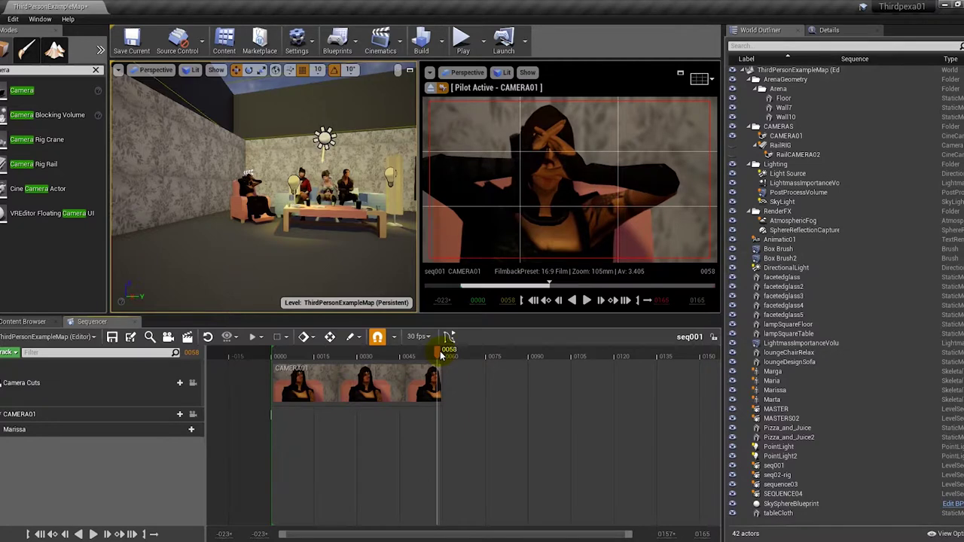
{"action": "left_click", "coordinate": [173, 384]}
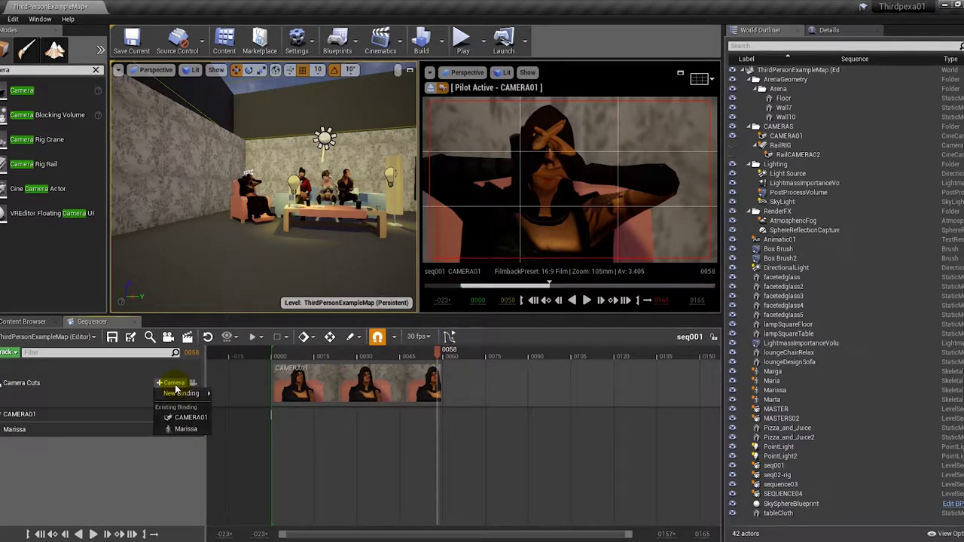
{"action": "mouse_move", "coordinate": [199, 399]}
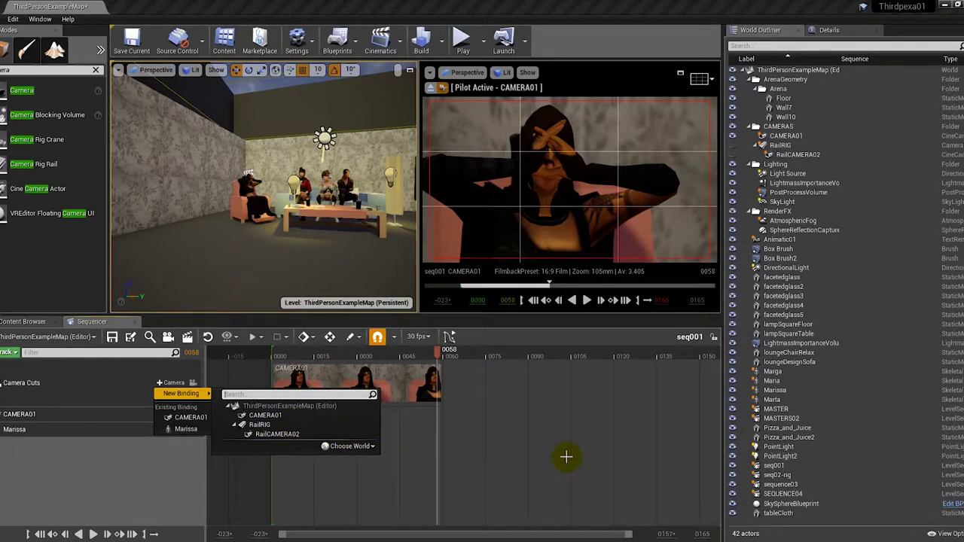
{"action": "left_click", "coordinate": [331, 359]}
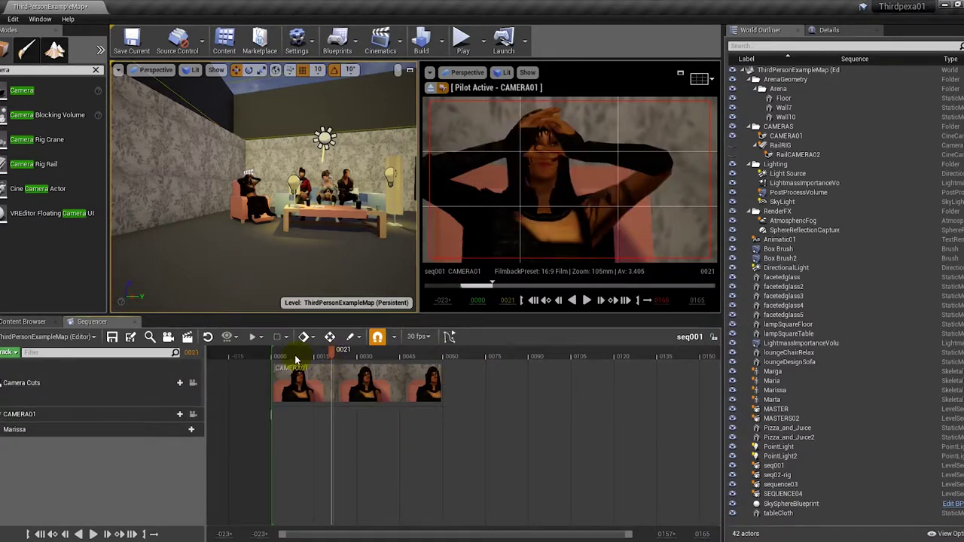
{"action": "left_click_drag", "start_coordinate": [300, 358], "coordinate": [393, 363]}
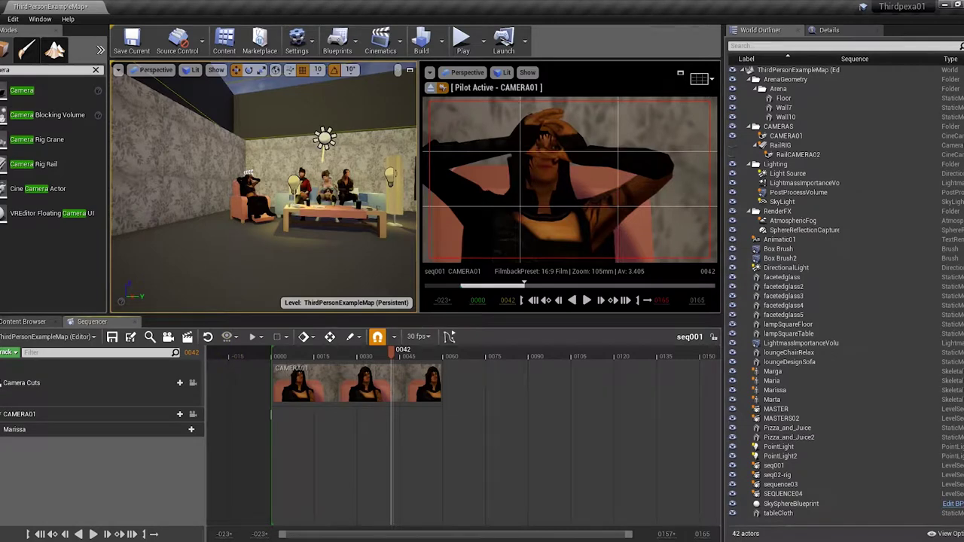
{"action": "left_click", "coordinate": [108, 322]}
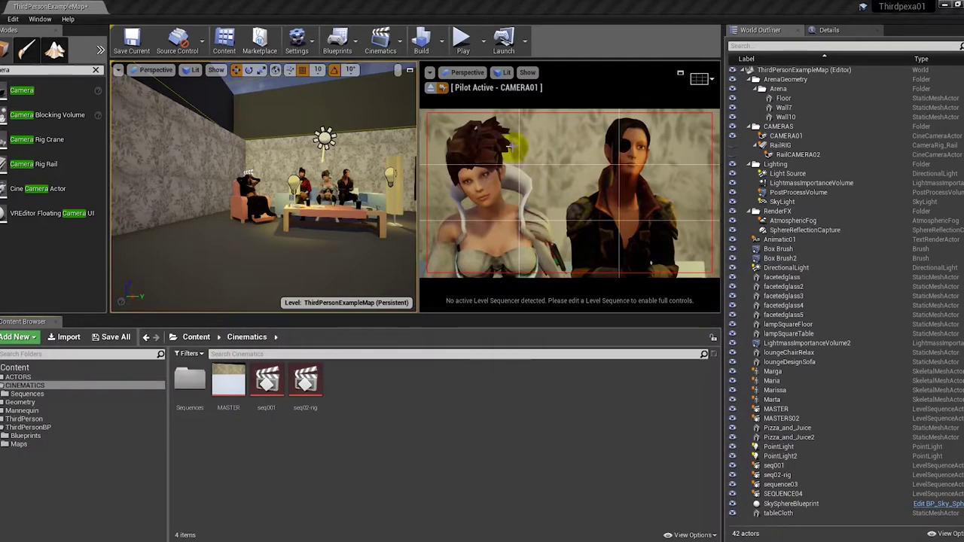
- Create a new level sequence via Cinematics > Add Level Sequence and save it as Sequence06
{"action": "left_click", "coordinate": [382, 41]}
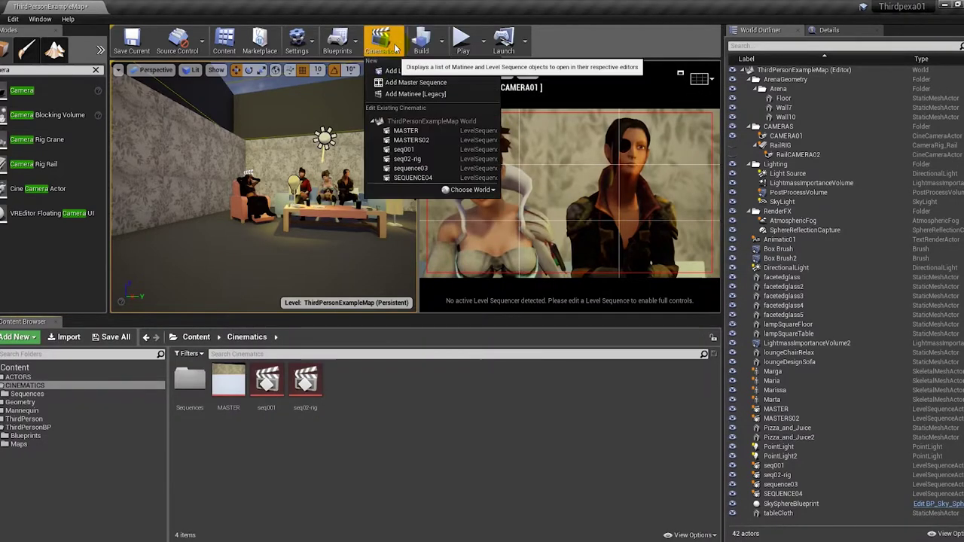
{"action": "left_click", "coordinate": [452, 74]}
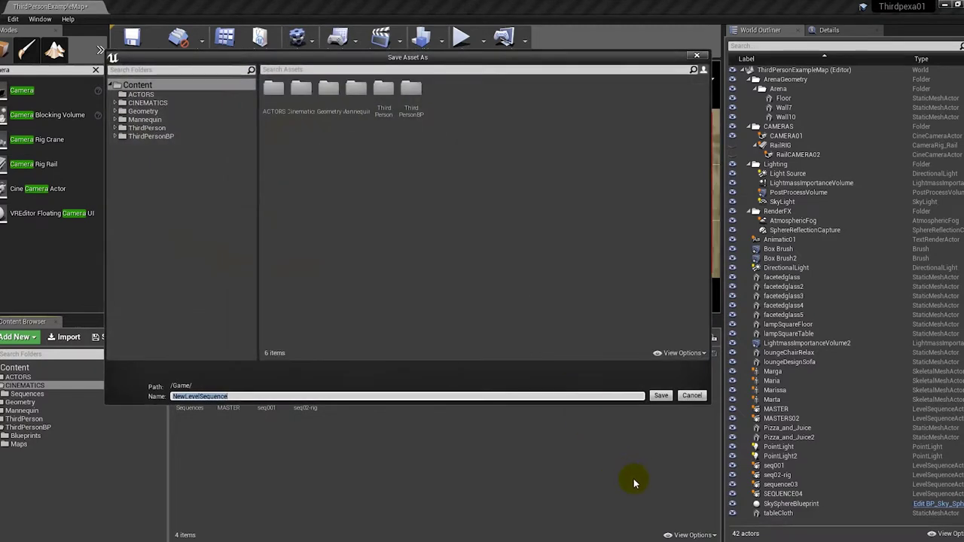
{"action": "type", "text": "Seque"}
{"action": "type", "text": "6"}
{"action": "key", "text": "Return"}
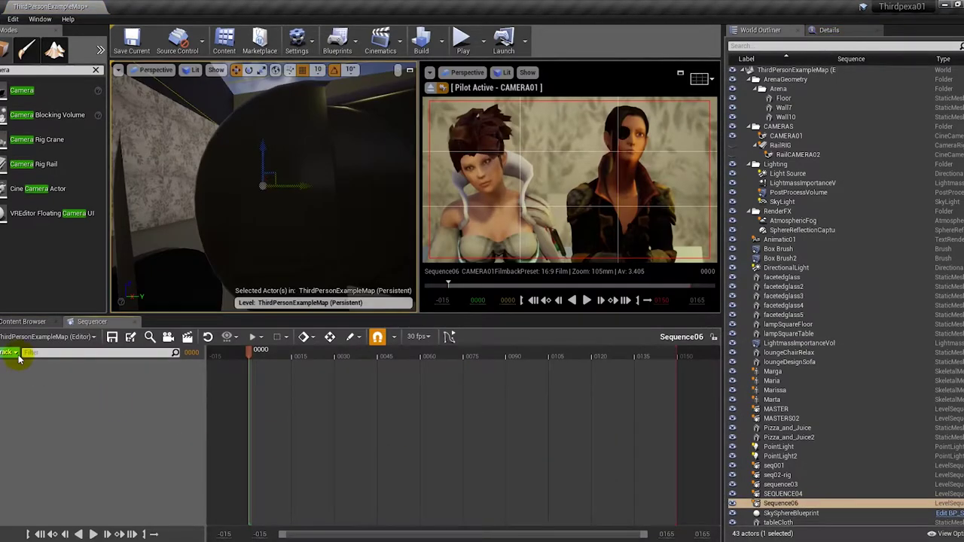
- Select CAMERA01 and add it to Sequence06 through Actor To Sequencer
{"action": "left_click", "coordinate": [9, 352]}
{"action": "mouse_move", "coordinate": [35, 363]}
{"action": "left_click", "coordinate": [268, 199]}
{"action": "left_click", "coordinate": [9, 352]}
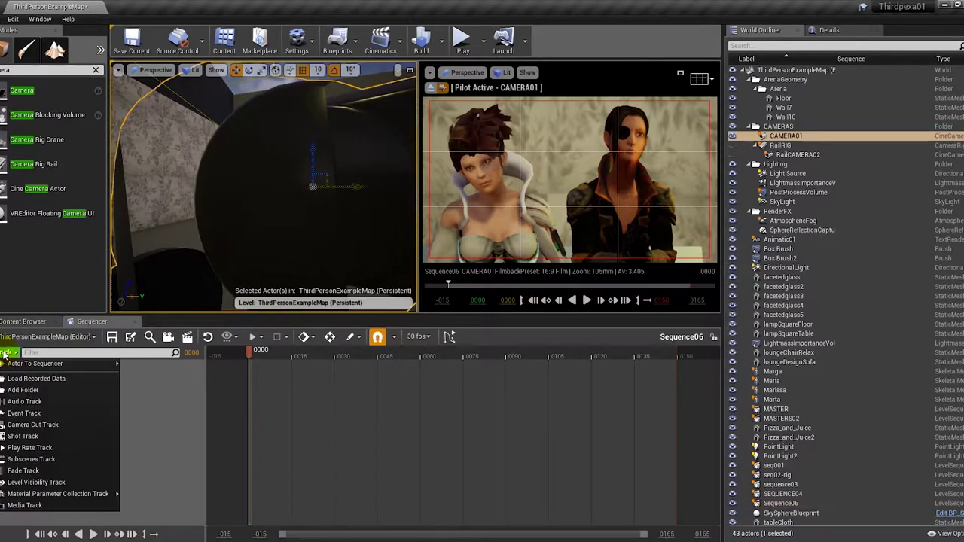
{"action": "mouse_move", "coordinate": [52, 366]}
{"action": "left_click", "coordinate": [151, 369]}
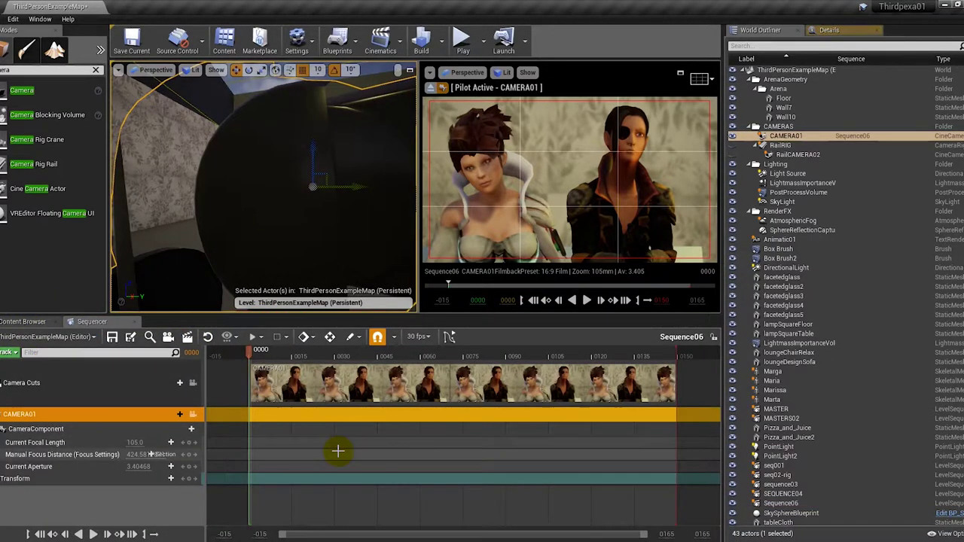
- Scrub the camera shot preview to frame 46, then select the Maria character
{"action": "left_click", "coordinate": [256, 354]}
{"action": "left_click_drag", "start_coordinate": [267, 357], "coordinate": [381, 353]}
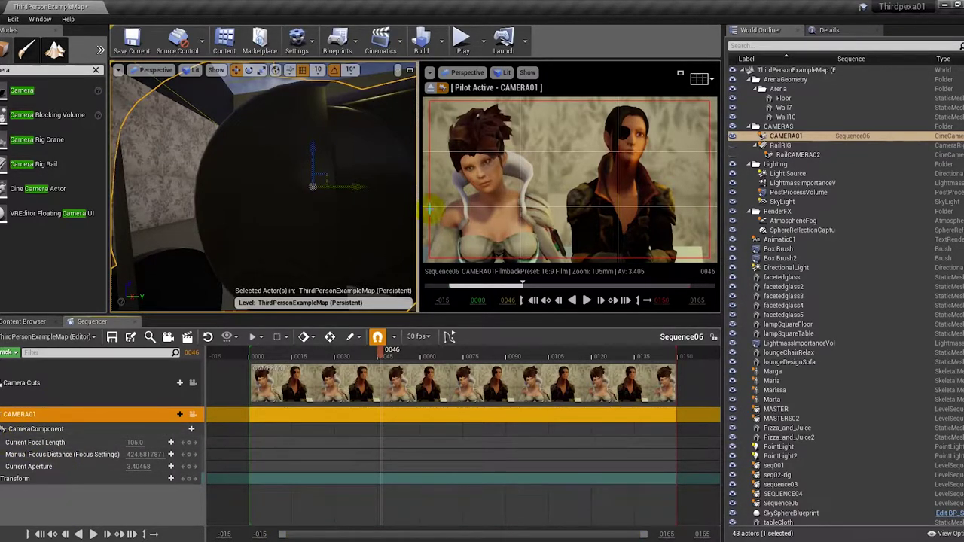
{"action": "left_click", "coordinate": [495, 213]}
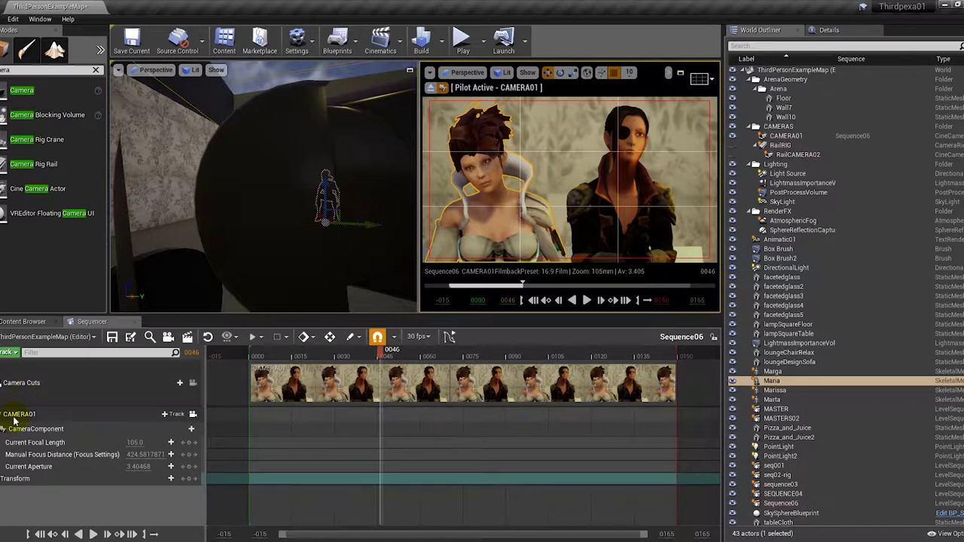
- Set the playhead to frame 3, add Maria to the sequence, and preview to frame 79
{"action": "left_click", "coordinate": [263, 353]}
{"action": "left_click_drag", "start_coordinate": [264, 352], "coordinate": [258, 351]}
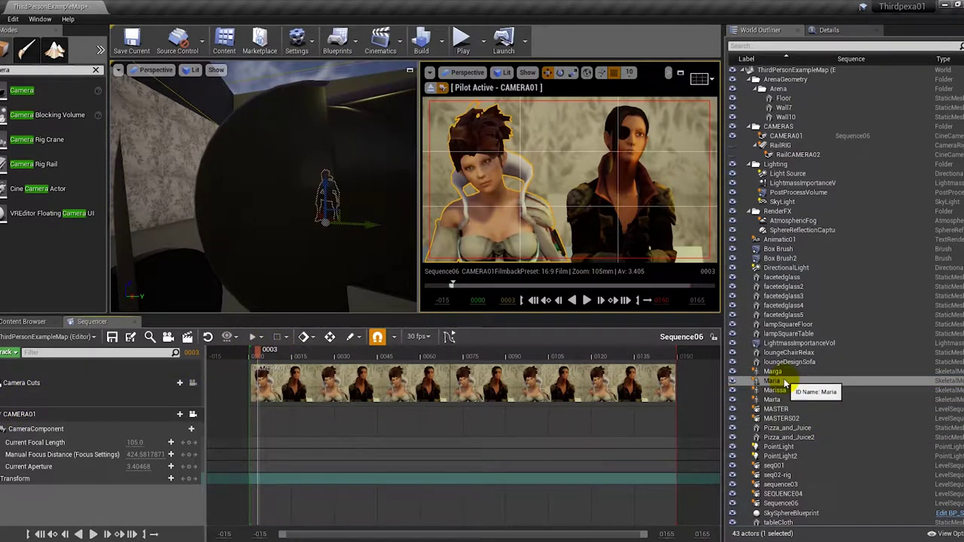
{"action": "left_click", "coordinate": [9, 353]}
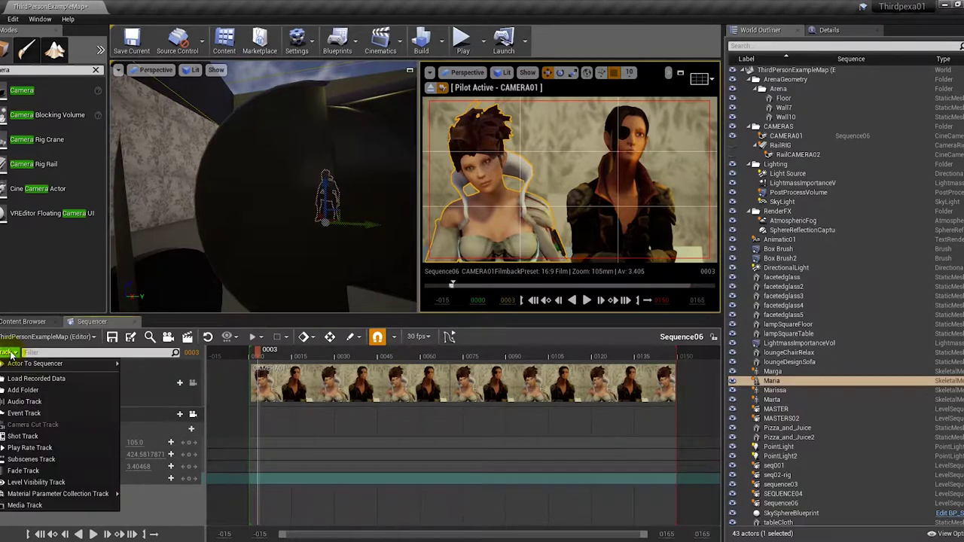
{"action": "mouse_move", "coordinate": [96, 365]}
{"action": "left_click", "coordinate": [159, 313]}
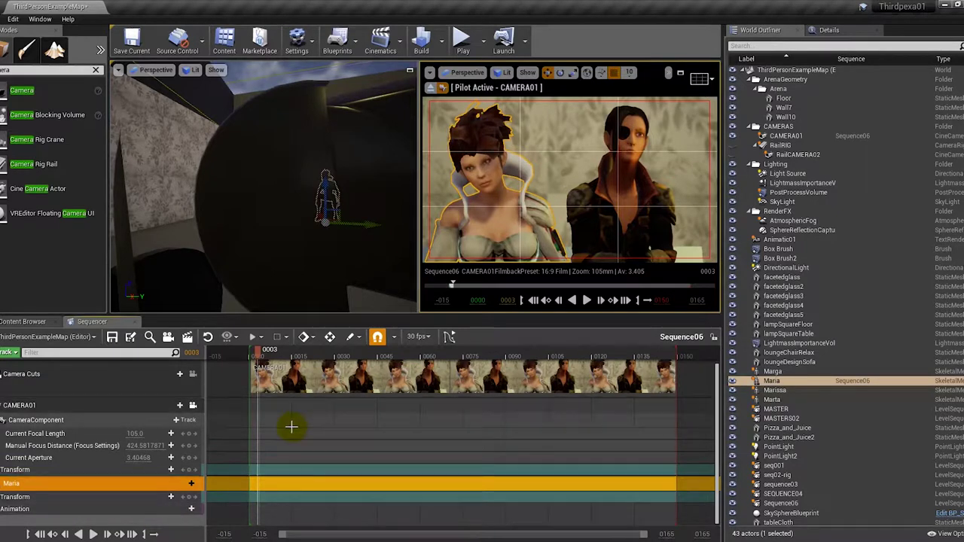
{"action": "mouse_move", "coordinate": [305, 359]}
{"action": "left_mouse_down"}
{"action": "mouse_move", "coordinate": [488, 370]}
{"action": "mouse_move", "coordinate": [260, 377]}
{"action": "left_mouse_up"}
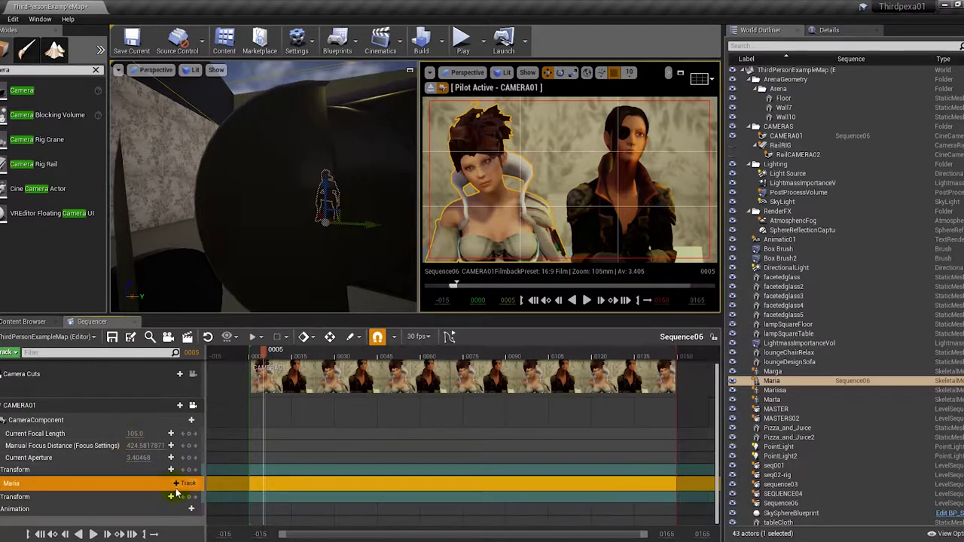
- Give Maria's Animation row the girl1_Anim_mixamo_com clip, play it back, and collapse CAMERA01
{"action": "left_click", "coordinate": [30, 509]}
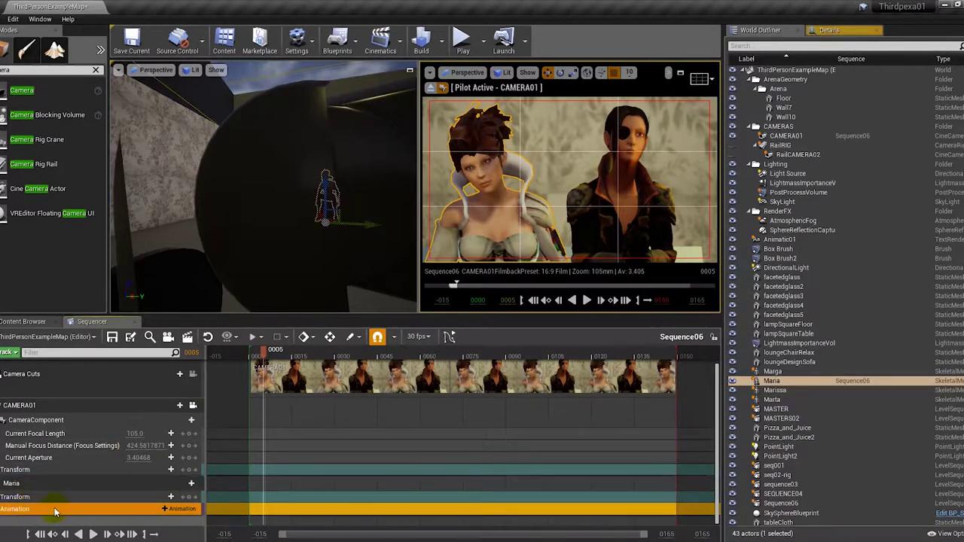
{"action": "left_click", "coordinate": [179, 509]}
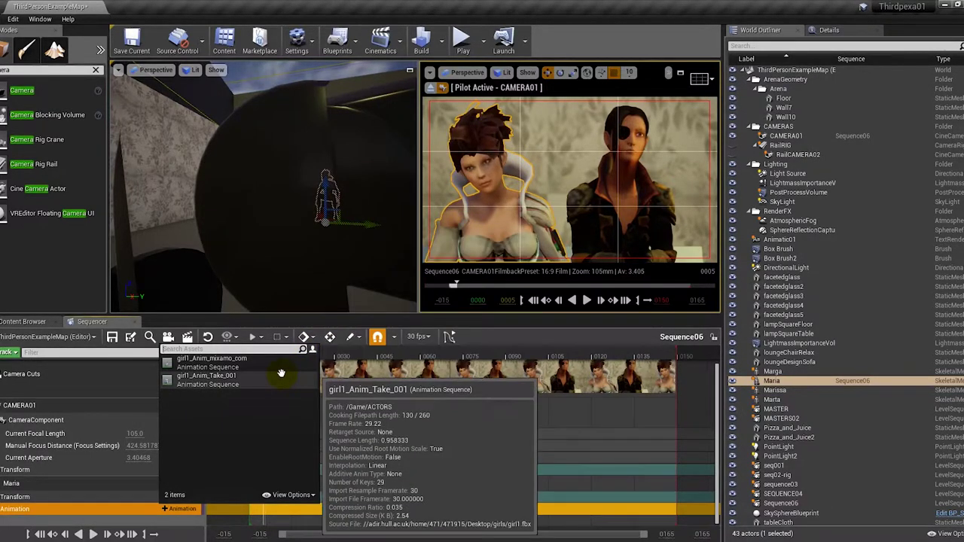
{"action": "left_click", "coordinate": [283, 368]}
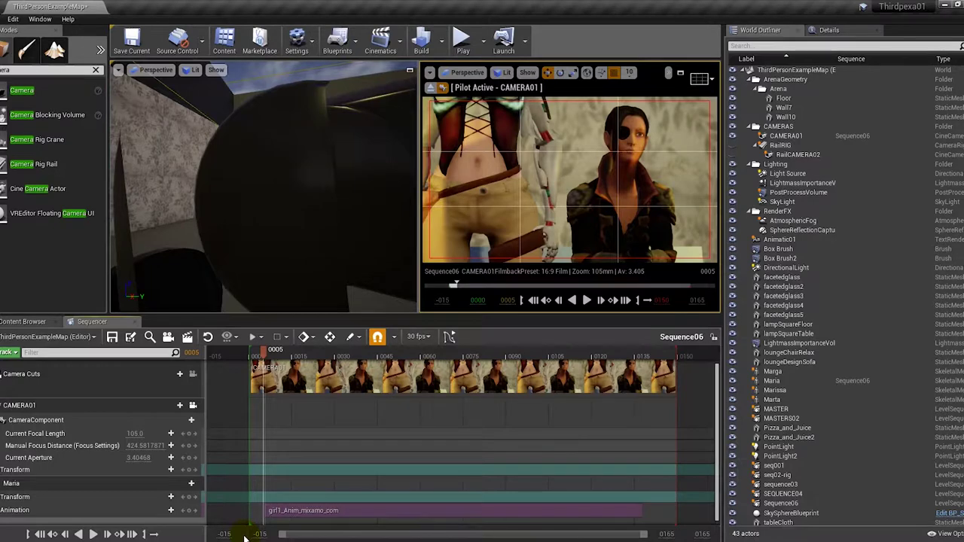
{"action": "key", "text": "space"}
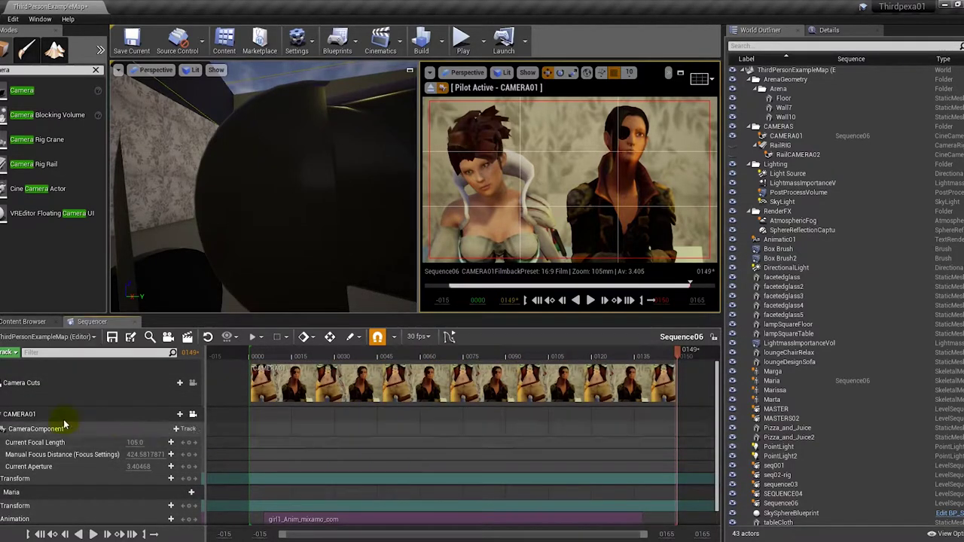
{"action": "left_click", "coordinate": [4, 415]}
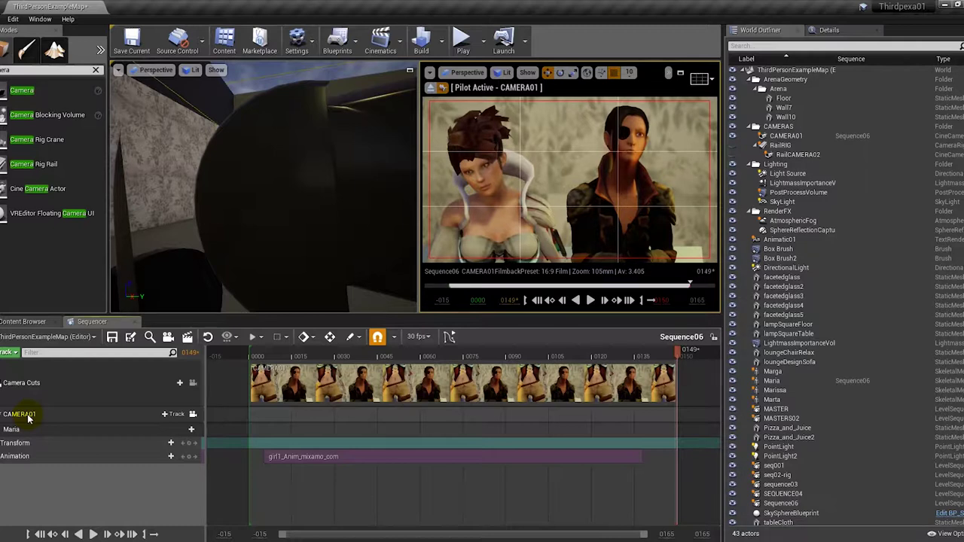
- At frame 70, move CAMERA01 slightly so it frames the woman
{"action": "left_click", "coordinate": [431, 353]}
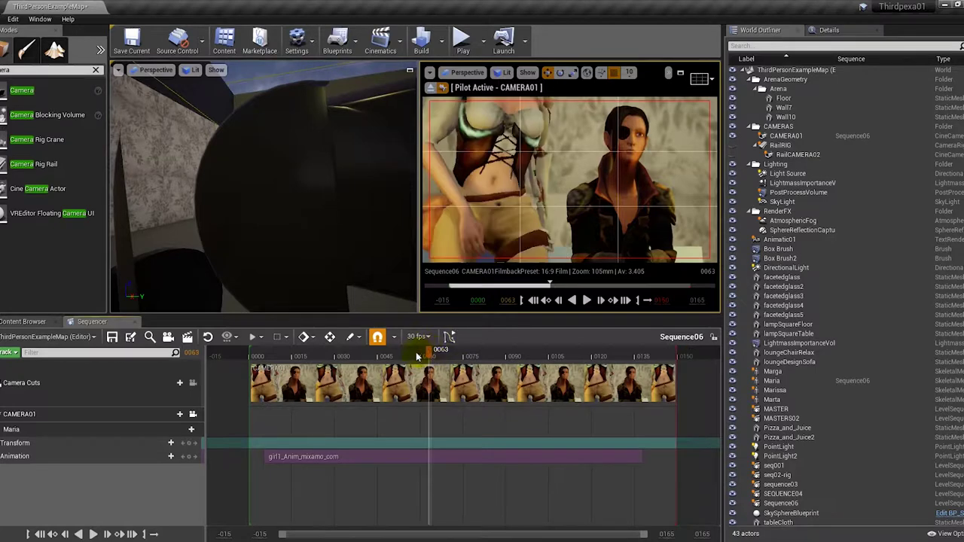
{"action": "left_click", "coordinate": [280, 354]}
{"action": "left_click", "coordinate": [450, 353]}
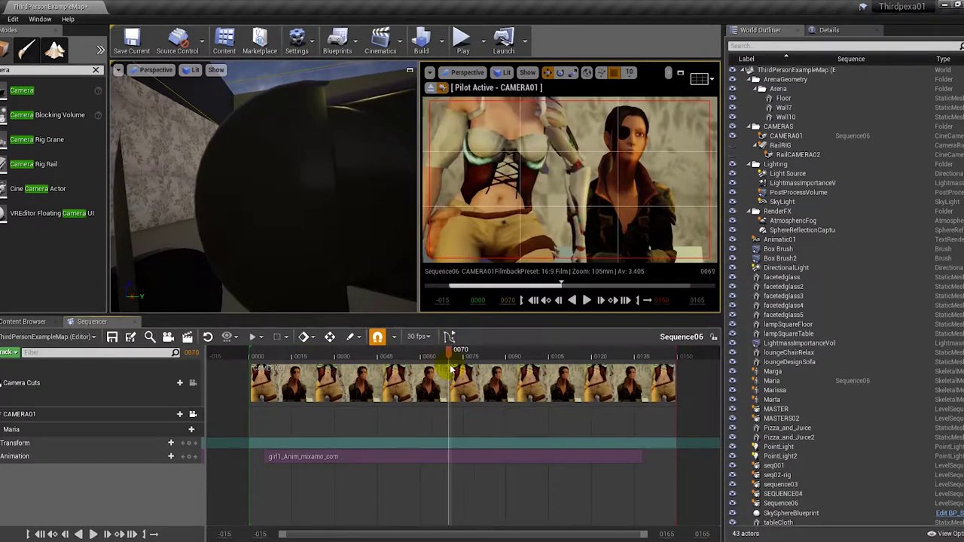
{"action": "left_click", "coordinate": [422, 415]}
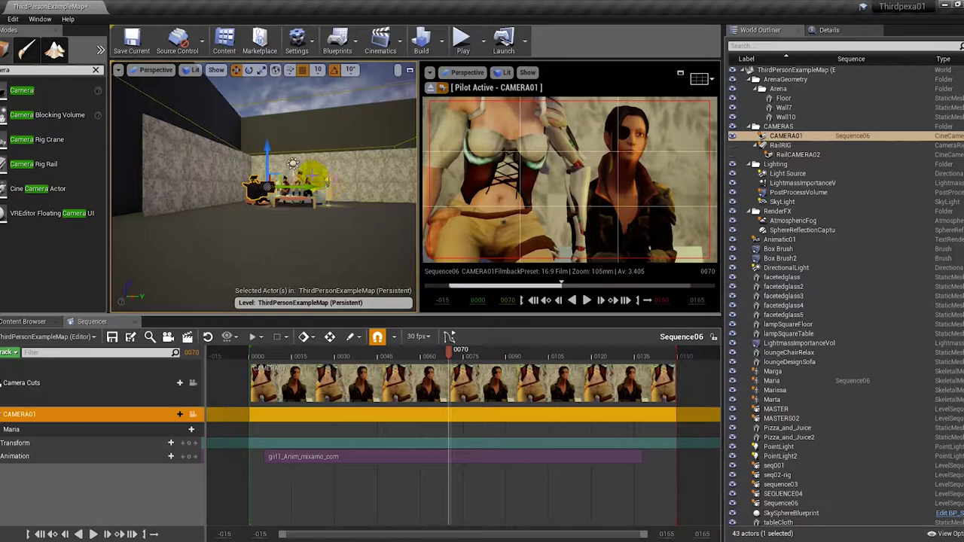
{"action": "mouse_move", "coordinate": [299, 188]}
{"action": "left_mouse_down"}
{"action": "mouse_move", "coordinate": [311, 193]}
{"action": "mouse_move", "coordinate": [299, 195]}
{"action": "left_mouse_up"}
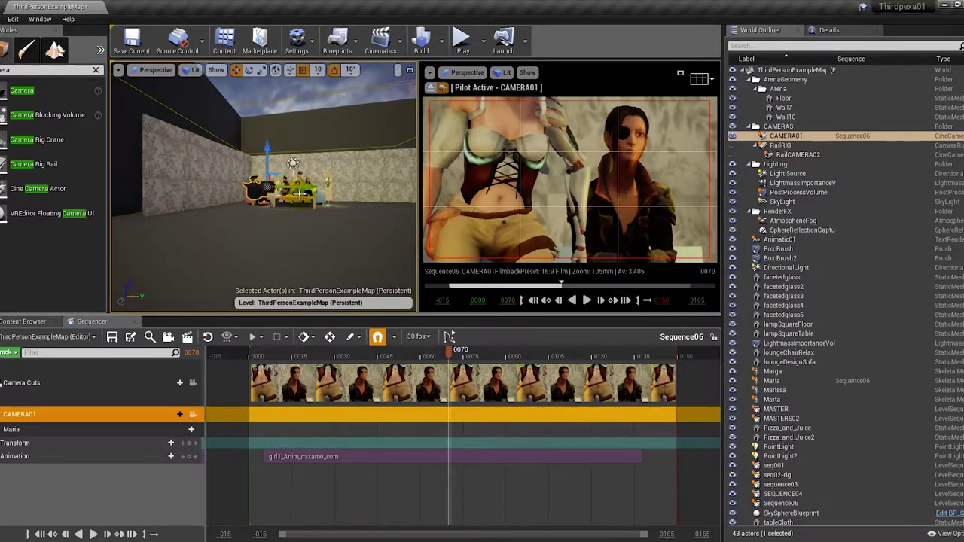
{"action": "left_click", "coordinate": [323, 199]}
{"action": "left_click", "coordinate": [261, 188]}
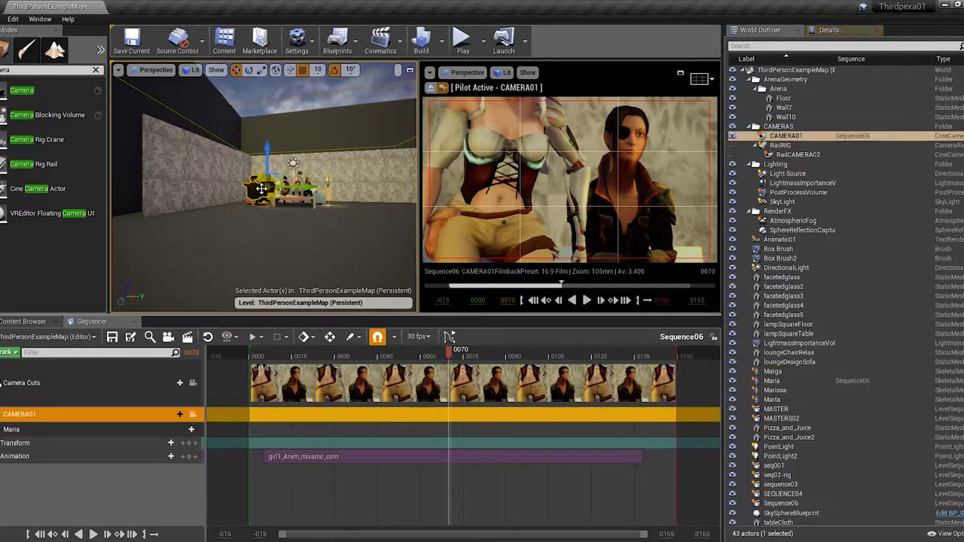
- Duplicate CAMERA01 as CAMERA2, shift it sideways, and rotate it to a new angle
{"action": "right_click", "coordinate": [789, 137]}
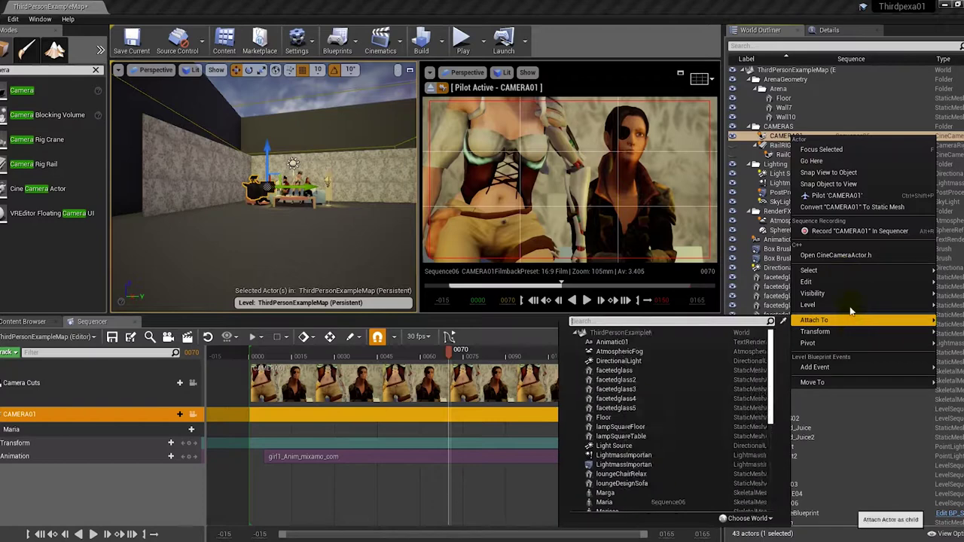
{"action": "mouse_move", "coordinate": [830, 284]}
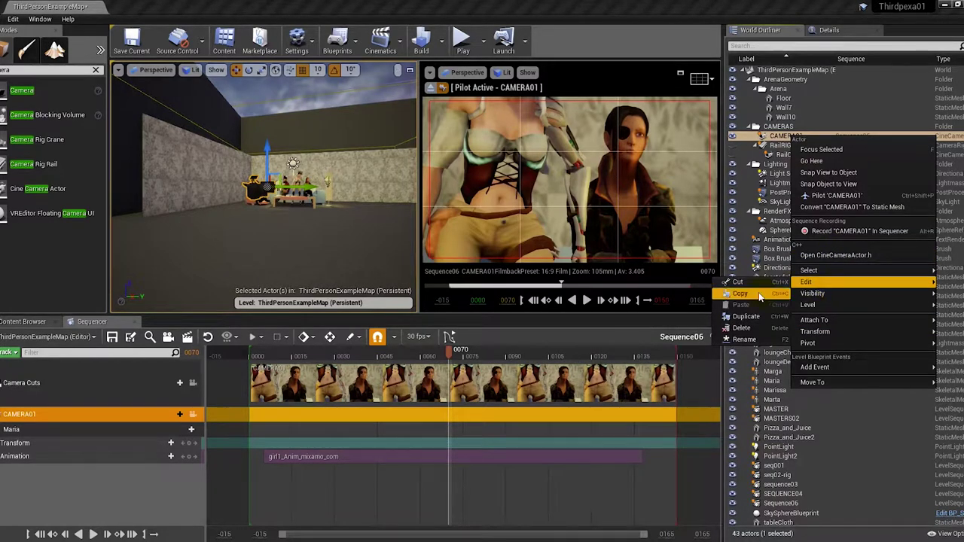
{"action": "left_click", "coordinate": [746, 316]}
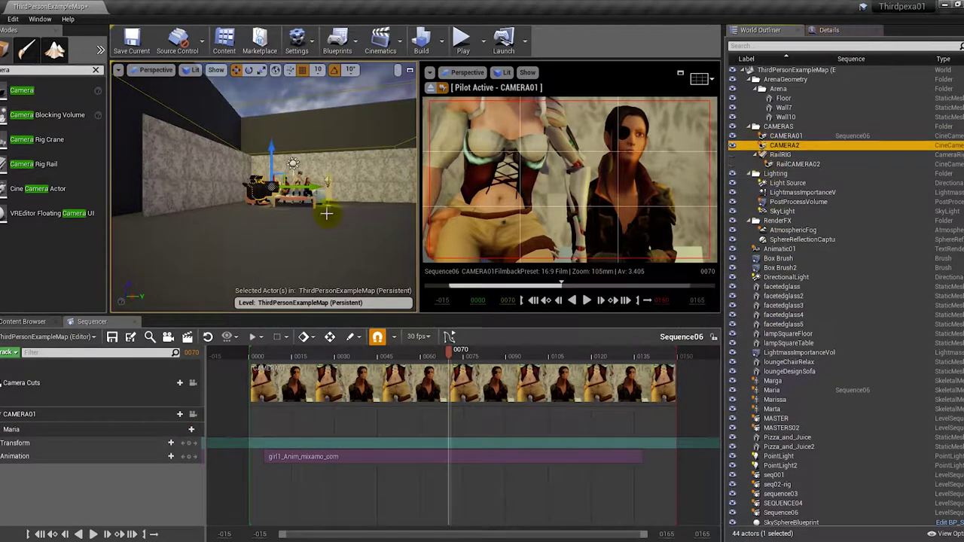
{"action": "left_click_drag", "start_coordinate": [324, 183], "coordinate": [386, 195]}
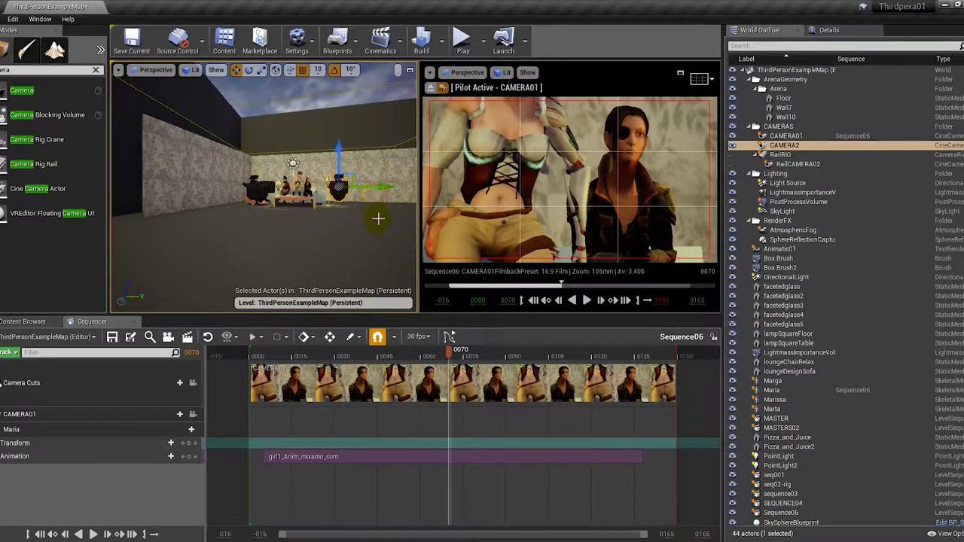
{"action": "key", "text": "e"}
{"action": "left_click_drag", "start_coordinate": [320, 185], "coordinate": [325, 190]}
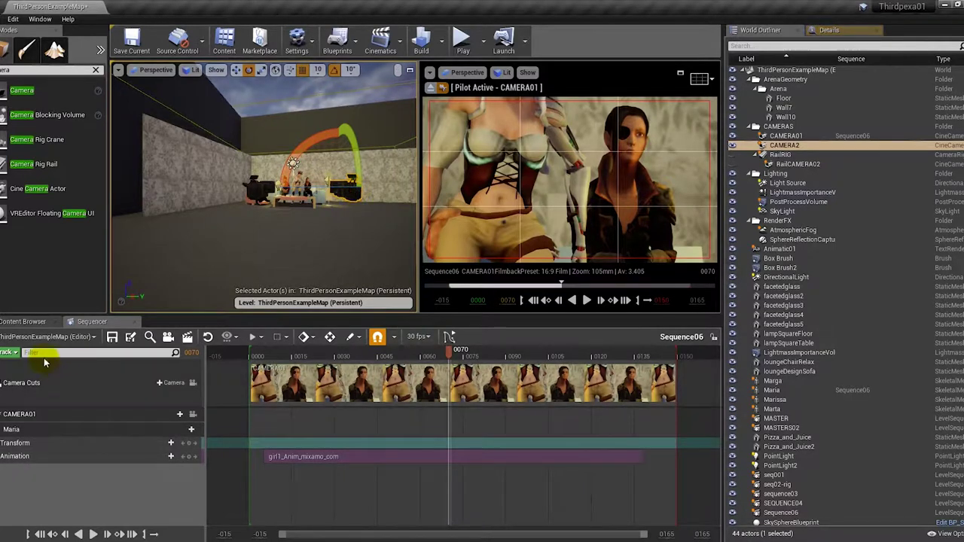
- Add CAMERA2 to Sequence06 through Actor To Sequencer
{"action": "left_click", "coordinate": [8, 352]}
{"action": "mouse_move", "coordinate": [45, 363]}
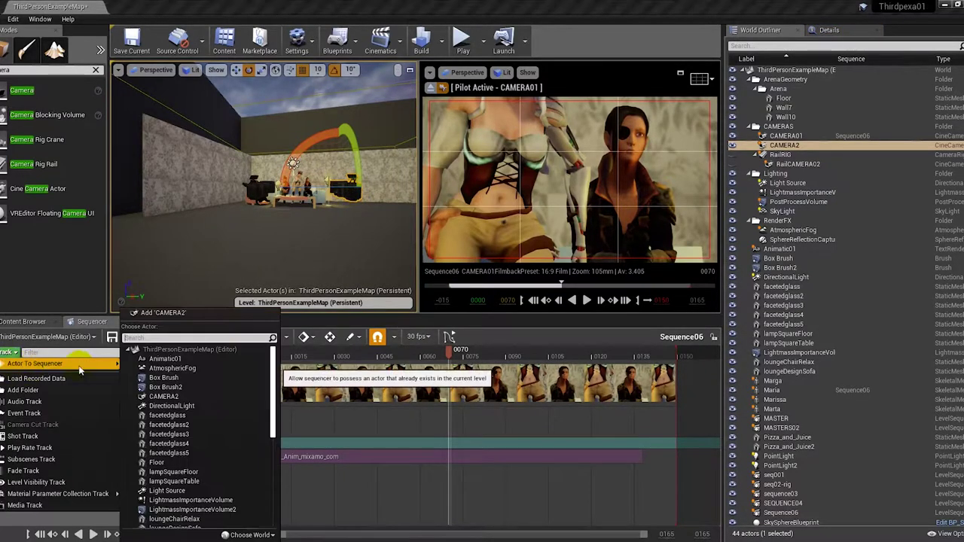
{"action": "left_click", "coordinate": [180, 315]}
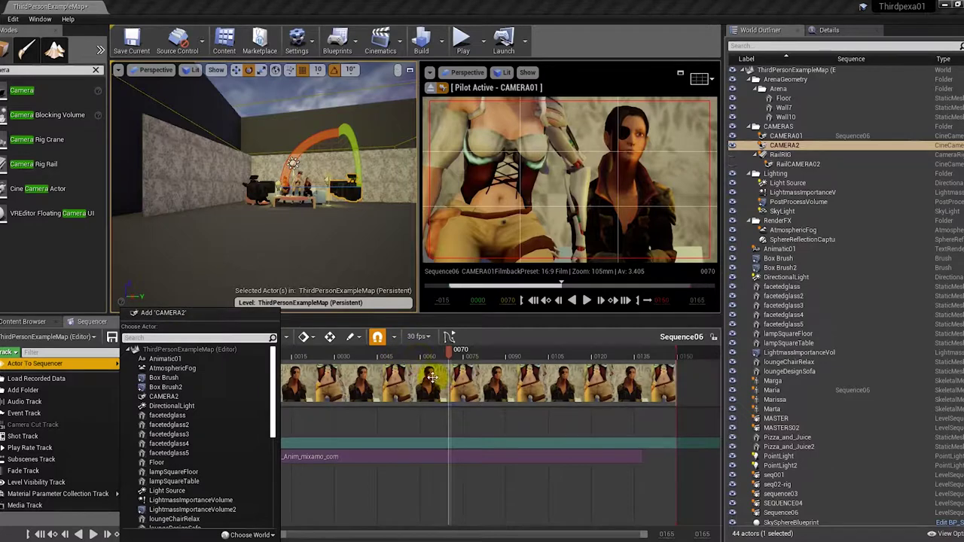
- Add a CAMERA2 shot to the Camera Cuts track and scrub frames 59–80 to check it
{"action": "left_click", "coordinate": [171, 384]}
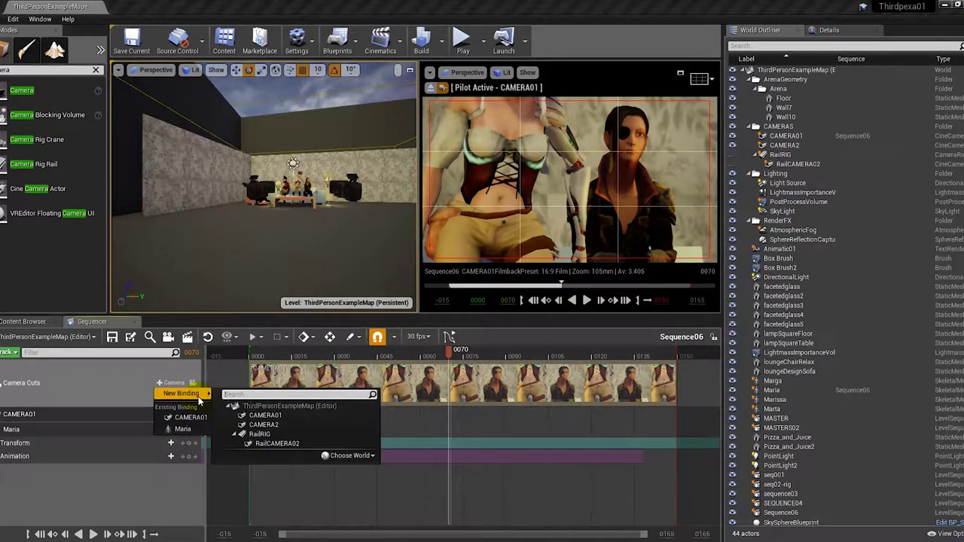
{"action": "left_click", "coordinate": [281, 425]}
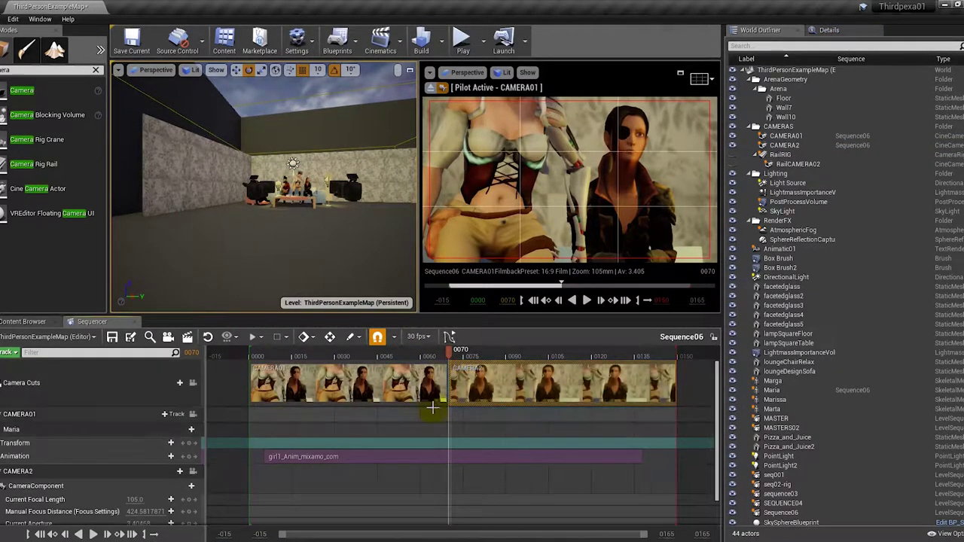
{"action": "left_click_drag", "start_coordinate": [450, 353], "coordinate": [489, 368]}
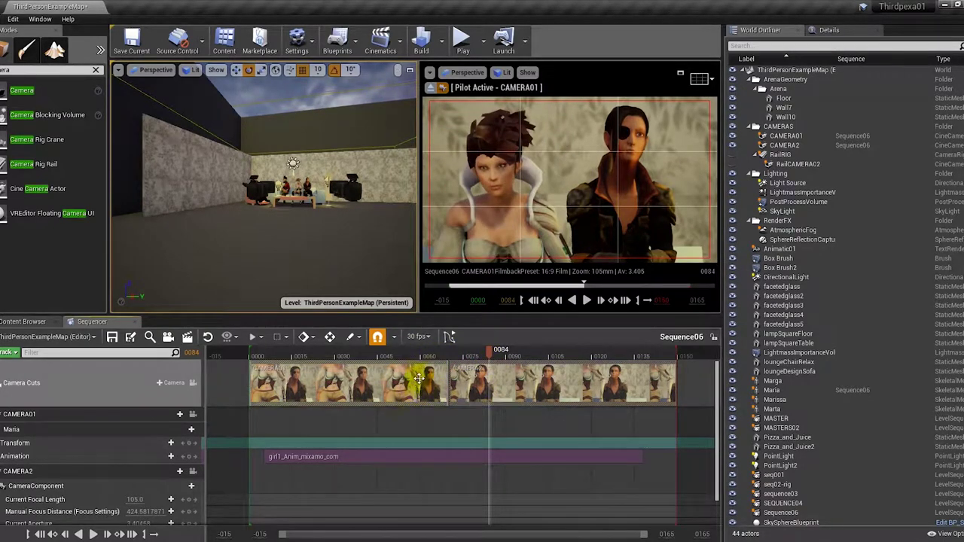
{"action": "left_click", "coordinate": [419, 354]}
{"action": "left_click_drag", "start_coordinate": [421, 356], "coordinate": [489, 385]}
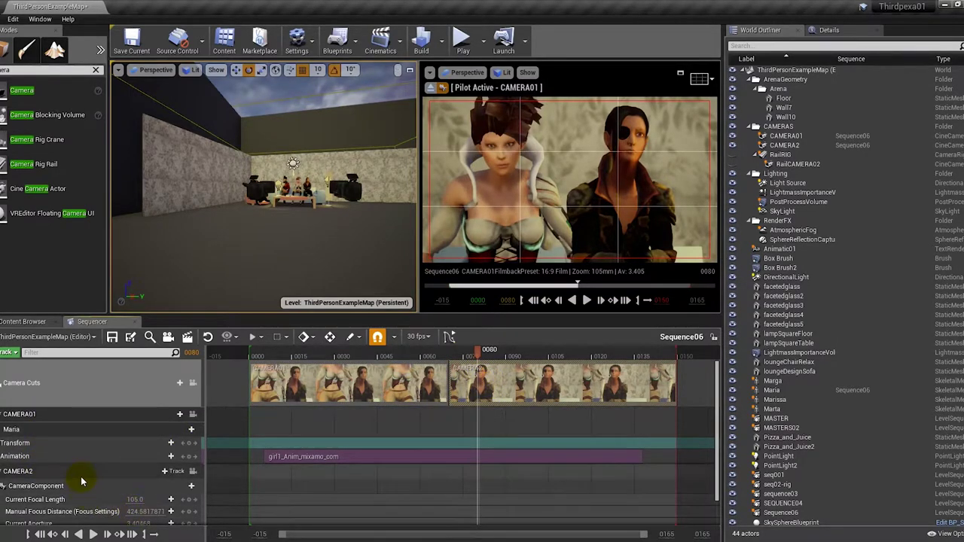
- Expand CAMERA2's Transform location and rotation values, nudge its roll, and pilot CAMERA2 in the viewport
{"action": "scroll", "coordinate": [80, 479], "scroll_direction": "down", "scroll_amount": 2}
{"action": "left_click", "coordinate": [3, 511]}
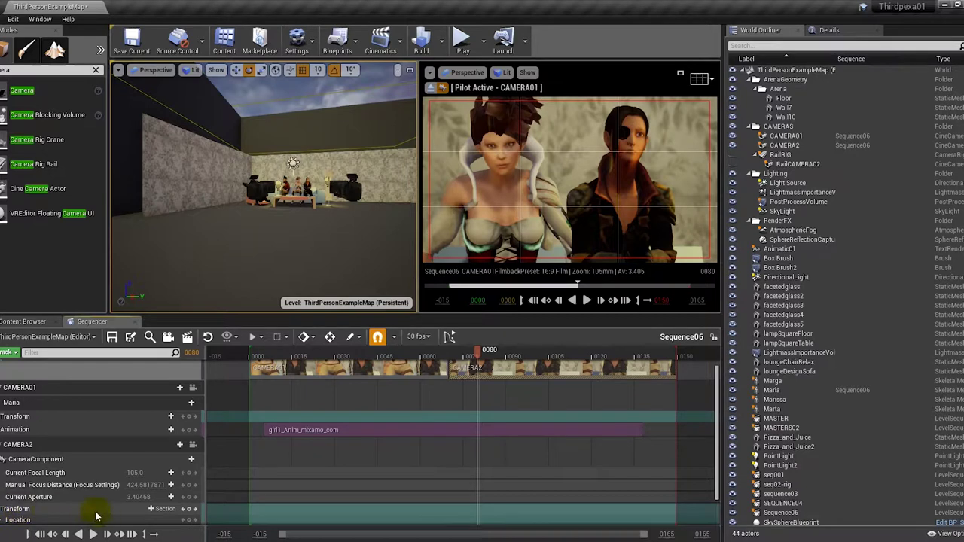
{"action": "scroll", "coordinate": [90, 497], "scroll_direction": "down", "scroll_amount": 2}
{"action": "left_click", "coordinate": [8, 490]}
{"action": "scroll", "coordinate": [7, 494], "scroll_direction": "down", "scroll_amount": 2}
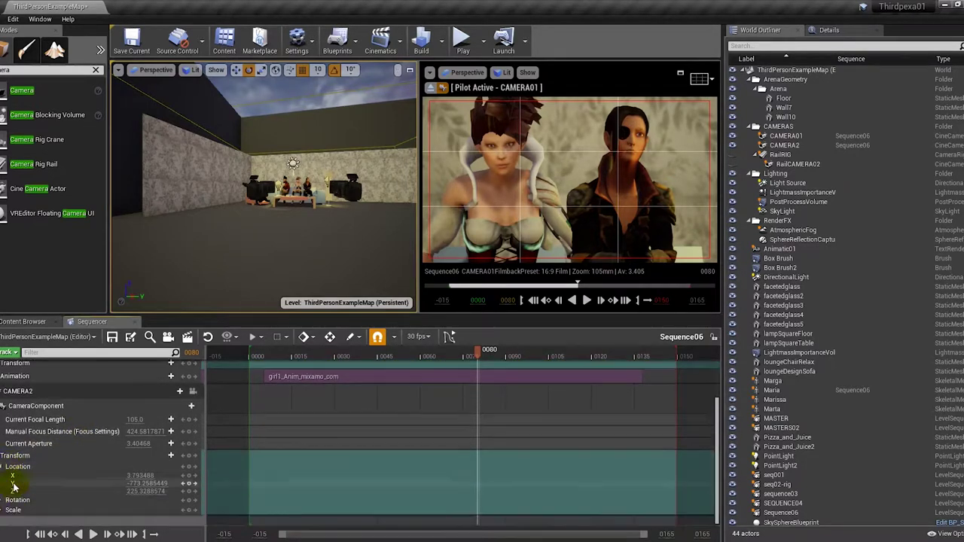
{"action": "left_click", "coordinate": [3, 500]}
{"action": "left_click_drag", "start_coordinate": [134, 509], "coordinate": [151, 510]}
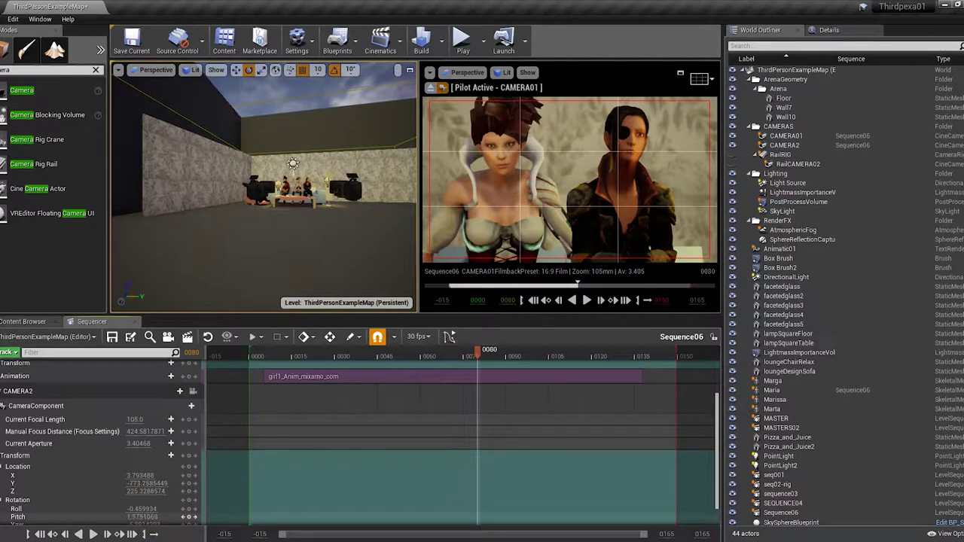
{"action": "left_click", "coordinate": [193, 391]}
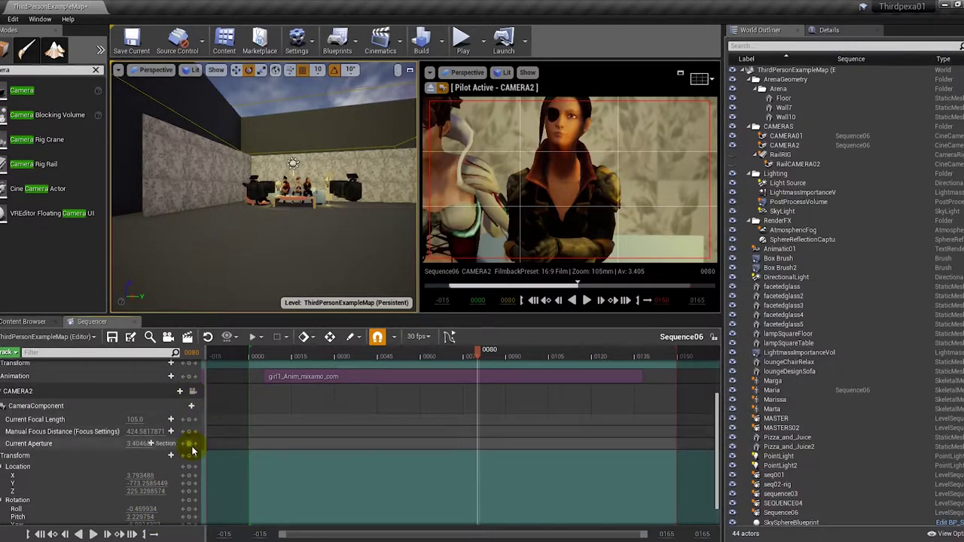
- Drag CAMERA2's Location Y to about -1047.74 to frame another character, reviewing frames 72 and 62
{"action": "scroll", "coordinate": [189, 394], "scroll_direction": "up", "scroll_amount": 3}
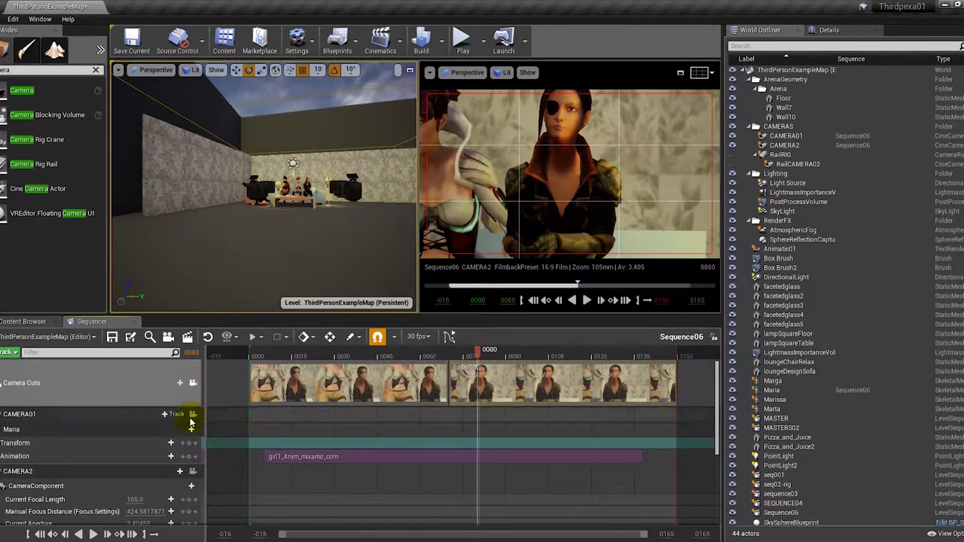
{"action": "scroll", "coordinate": [169, 485], "scroll_direction": "down", "scroll_amount": 2}
{"action": "left_click_drag", "start_coordinate": [151, 498], "coordinate": [113, 497]}
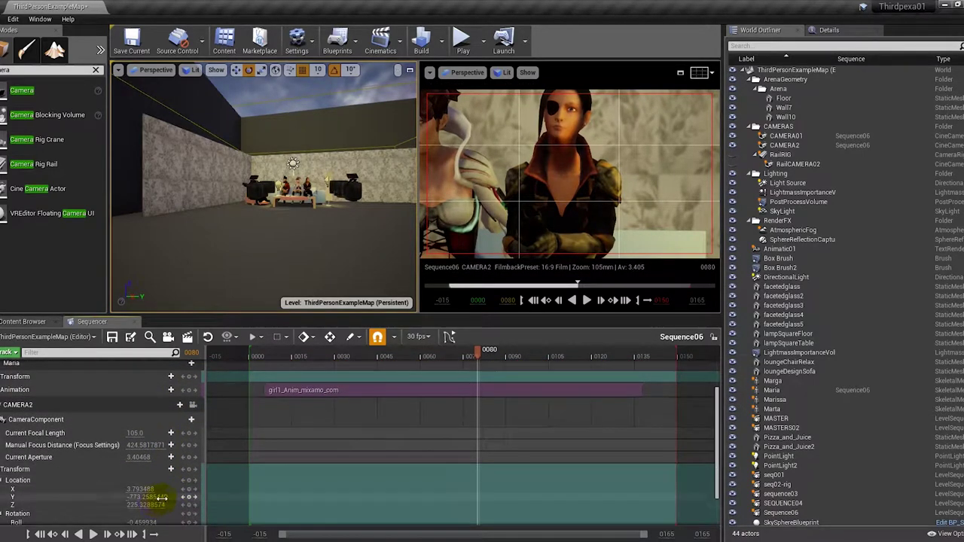
{"action": "left_click_drag", "start_coordinate": [147, 497], "coordinate": [173, 497]}
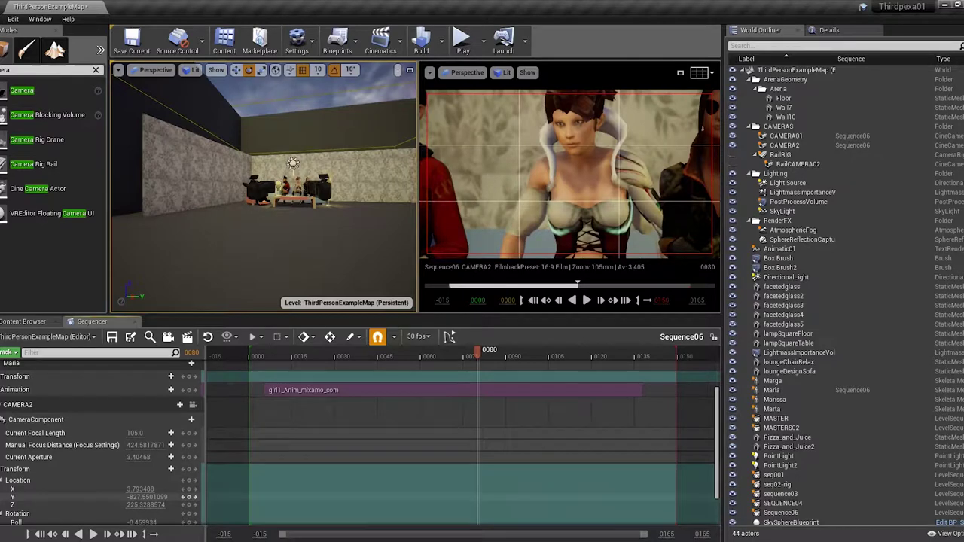
{"action": "scroll", "coordinate": [422, 407], "scroll_direction": "up", "scroll_amount": 2}
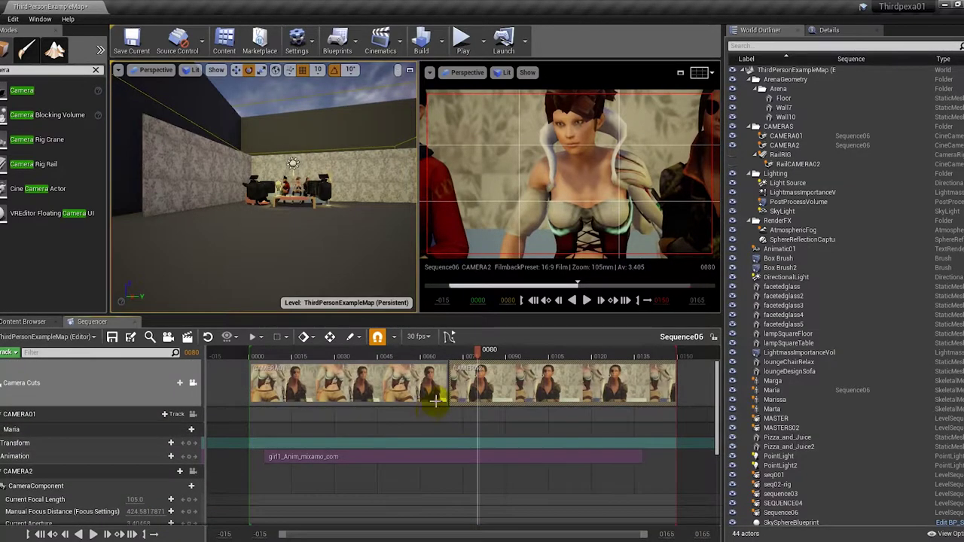
{"action": "mouse_move", "coordinate": [475, 351]}
{"action": "left_mouse_down"}
{"action": "mouse_move", "coordinate": [431, 353]}
{"action": "mouse_move", "coordinate": [474, 353]}
{"action": "mouse_move", "coordinate": [430, 353]}
{"action": "mouse_move", "coordinate": [465, 354]}
{"action": "left_mouse_up"}
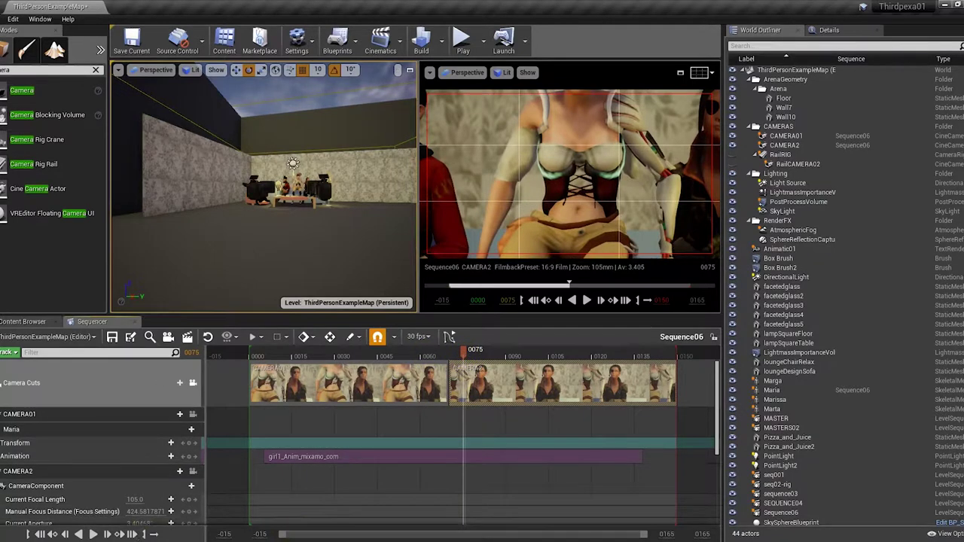
{"action": "scroll", "coordinate": [149, 502], "scroll_direction": "down", "scroll_amount": 2}
{"action": "scroll", "coordinate": [149, 502], "scroll_direction": "down", "scroll_amount": 2}
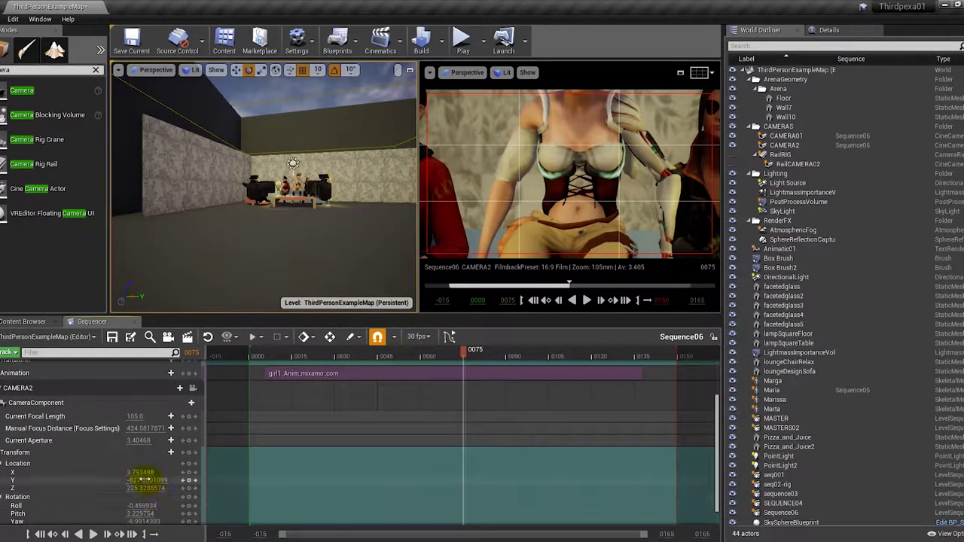
{"action": "mouse_move", "coordinate": [145, 480]}
{"action": "left_mouse_down"}
{"action": "mouse_move", "coordinate": [121, 480]}
{"action": "mouse_move", "coordinate": [148, 483]}
{"action": "mouse_move", "coordinate": [139, 480]}
{"action": "left_mouse_up"}
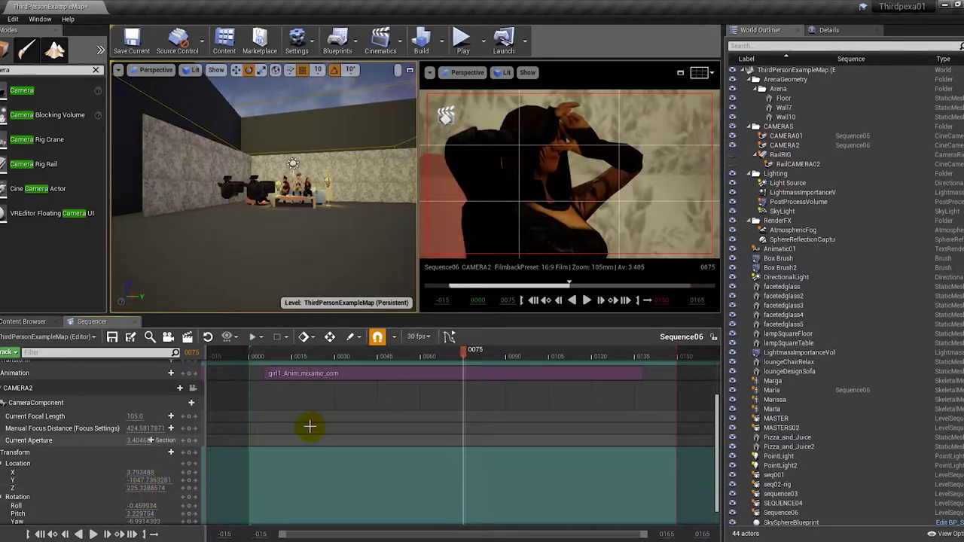
{"action": "mouse_move", "coordinate": [361, 357]}
{"action": "left_mouse_down"}
{"action": "mouse_move", "coordinate": [589, 388]}
{"action": "mouse_move", "coordinate": [433, 402]}
{"action": "mouse_move", "coordinate": [441, 411]}
{"action": "mouse_move", "coordinate": [446, 354]}
{"action": "left_mouse_up"}
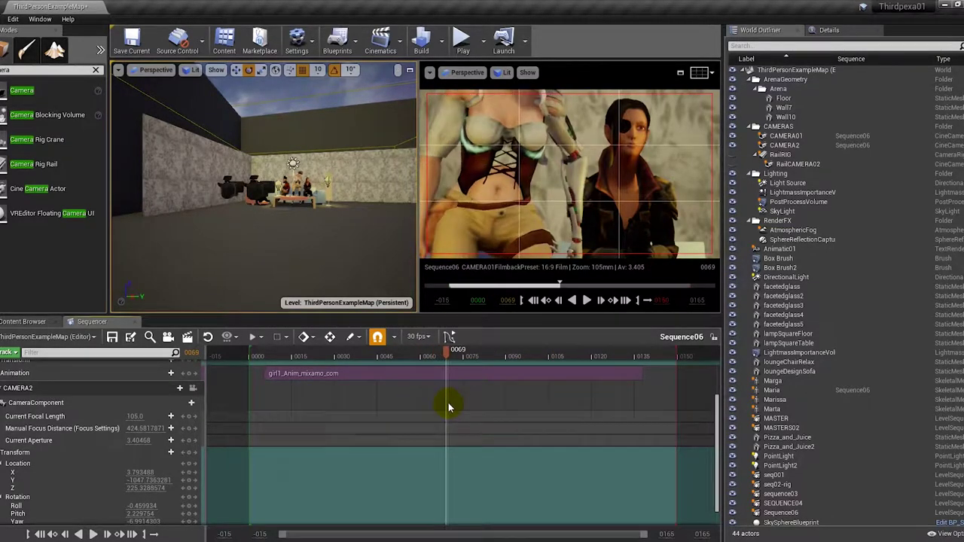
- Drag the CAMERA01/CAMERA2 cut boundary right to about frame 90, scrub through, then return to frame 39
{"action": "scroll", "coordinate": [447, 372], "scroll_direction": "up", "scroll_amount": 5}
{"action": "left_click_drag", "start_coordinate": [447, 367], "coordinate": [503, 368]}
{"action": "left_click", "coordinate": [445, 354]}
{"action": "left_click_drag", "start_coordinate": [445, 354], "coordinate": [484, 359]}
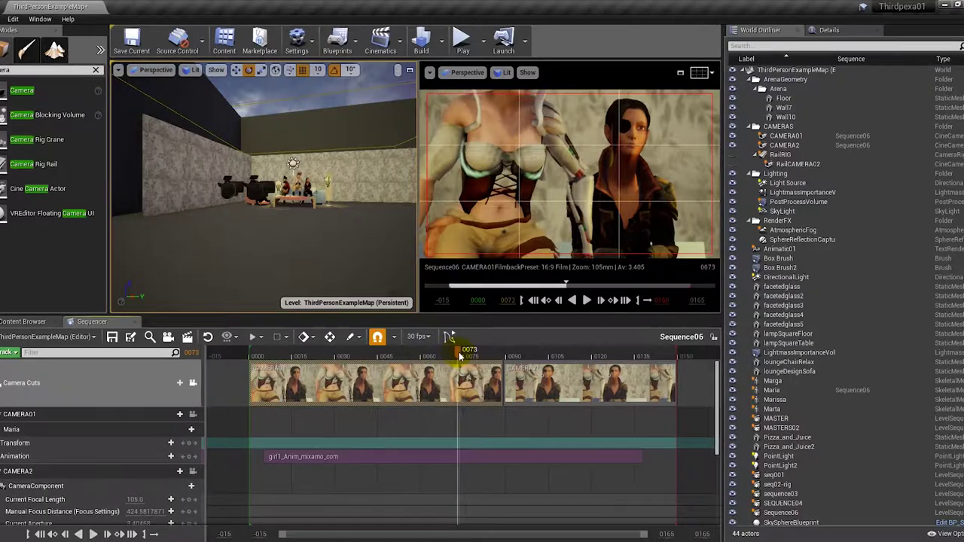
{"action": "mouse_move", "coordinate": [491, 360]}
{"action": "left_mouse_down"}
{"action": "mouse_move", "coordinate": [546, 362]}
{"action": "mouse_move", "coordinate": [503, 360]}
{"action": "mouse_move", "coordinate": [519, 374]}
{"action": "mouse_move", "coordinate": [581, 364]}
{"action": "mouse_move", "coordinate": [317, 385]}
{"action": "mouse_move", "coordinate": [597, 376]}
{"action": "left_mouse_up"}
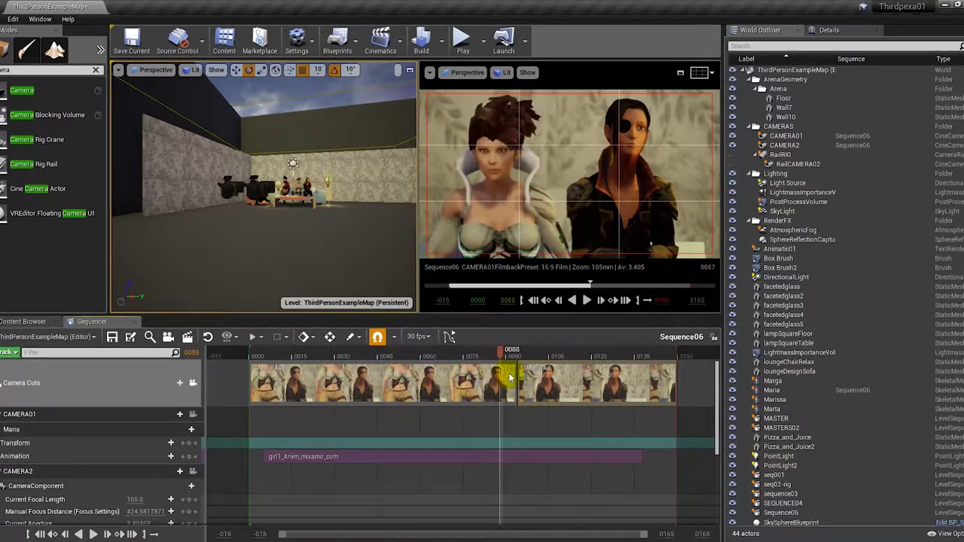
{"action": "left_click_drag", "start_coordinate": [597, 376], "coordinate": [651, 370]}
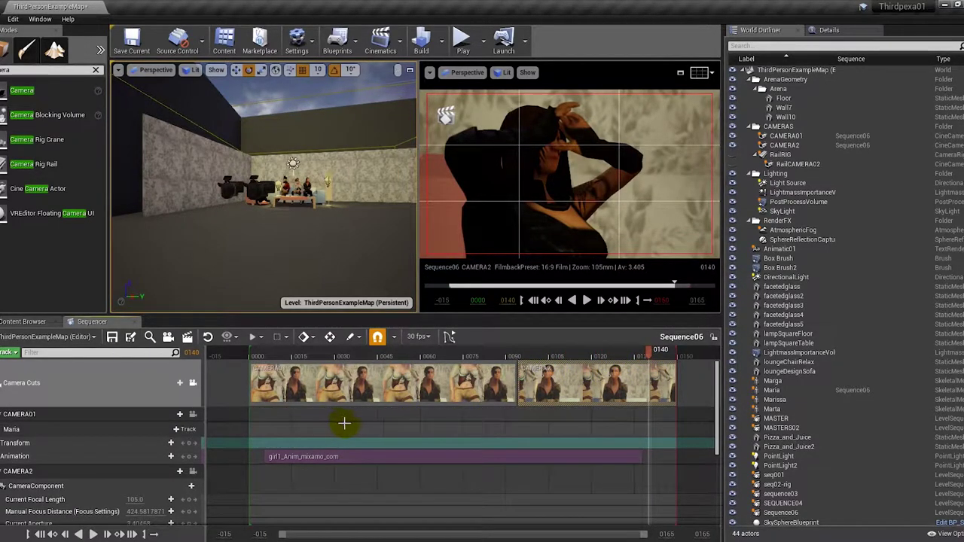
{"action": "left_click", "coordinate": [360, 412]}
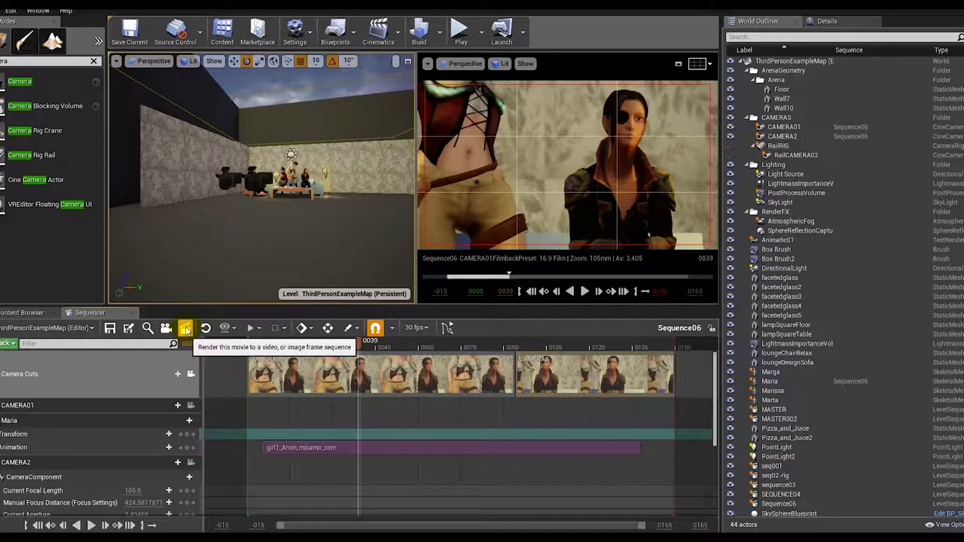
{"action": "left_click", "coordinate": [430, 436]}
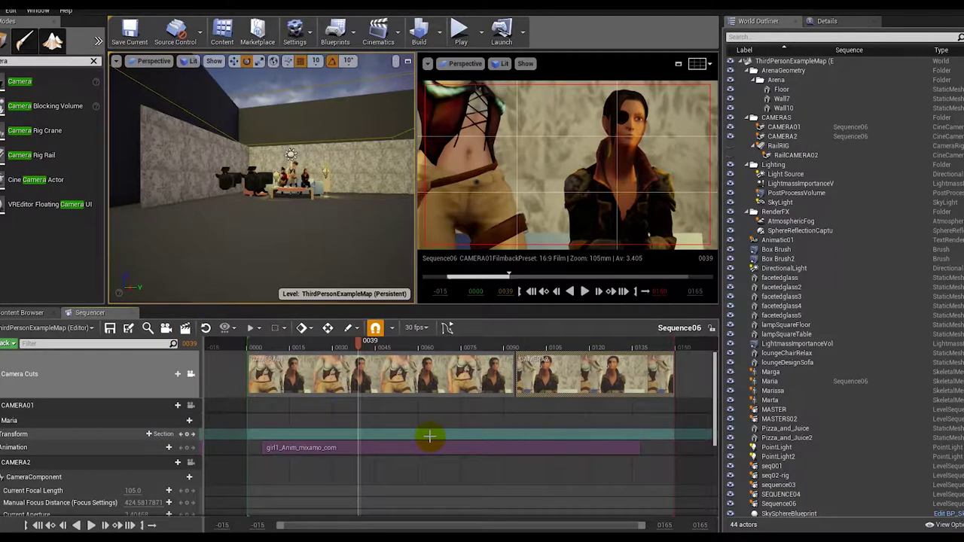